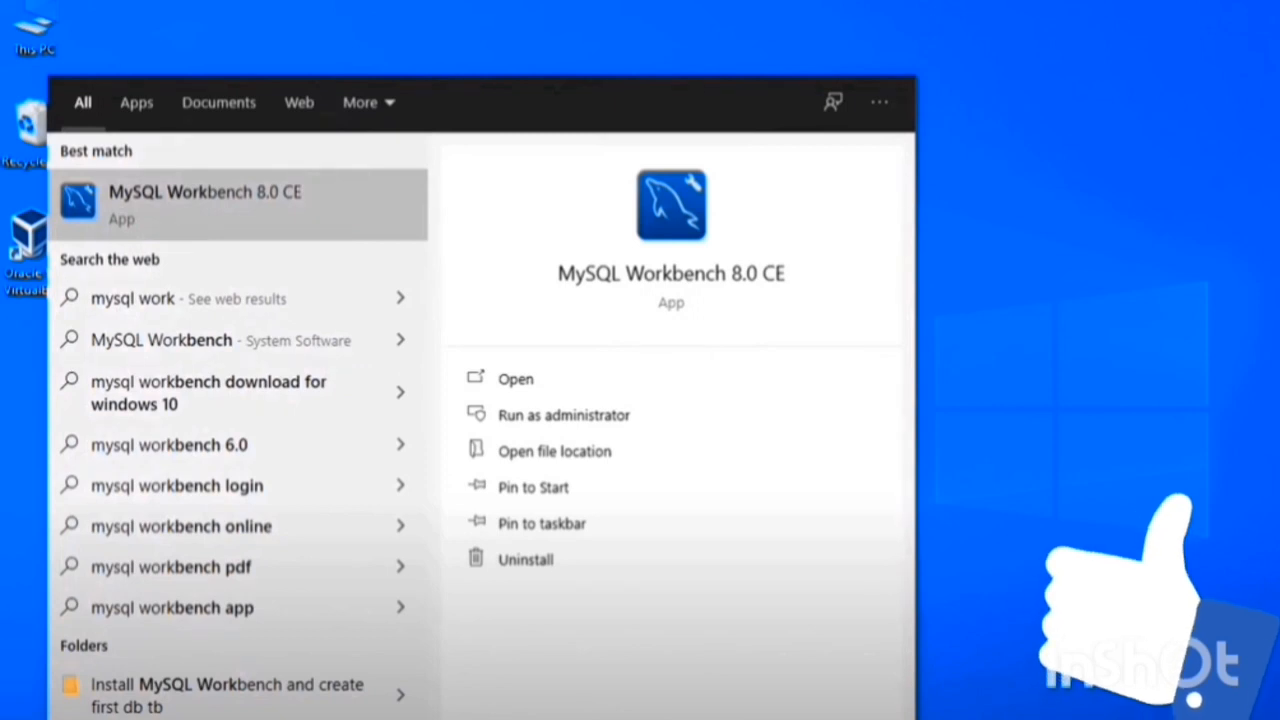
# Launch MySQL Workbench 8.0 CE and open the Local instance MySQL80 connection
pyautogui.click(279, 197)
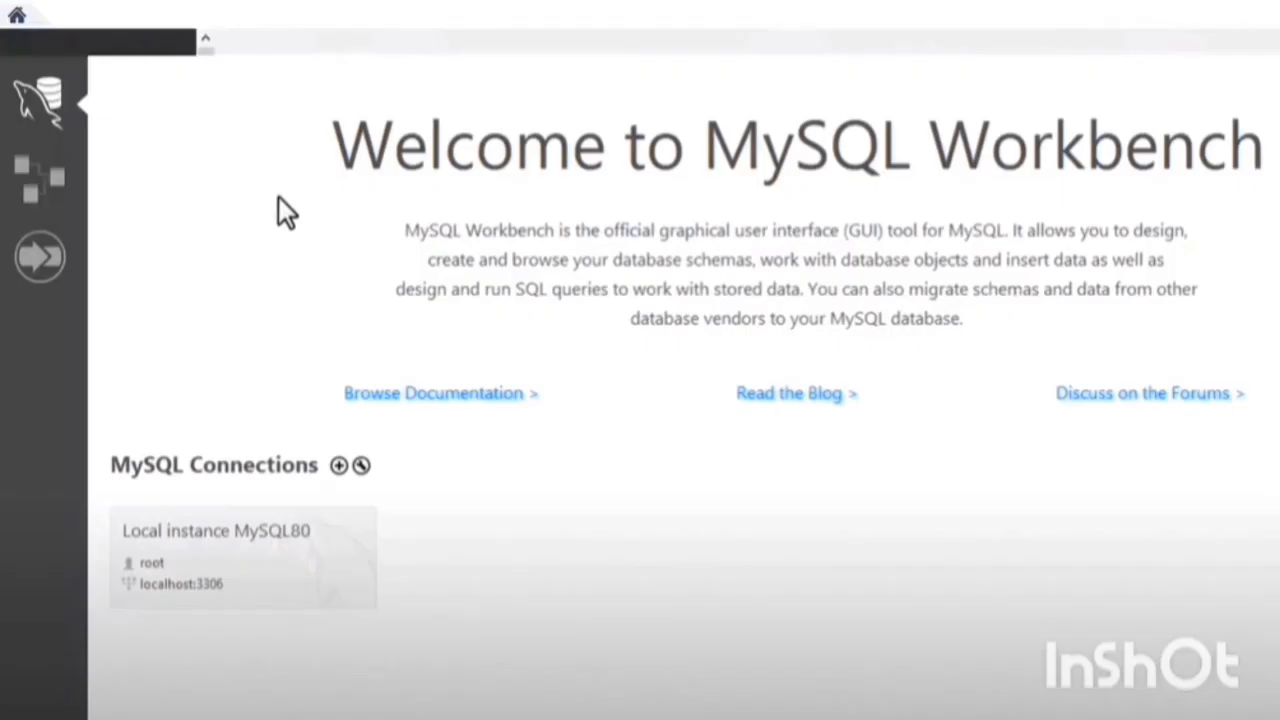
pyautogui.click(294, 575)
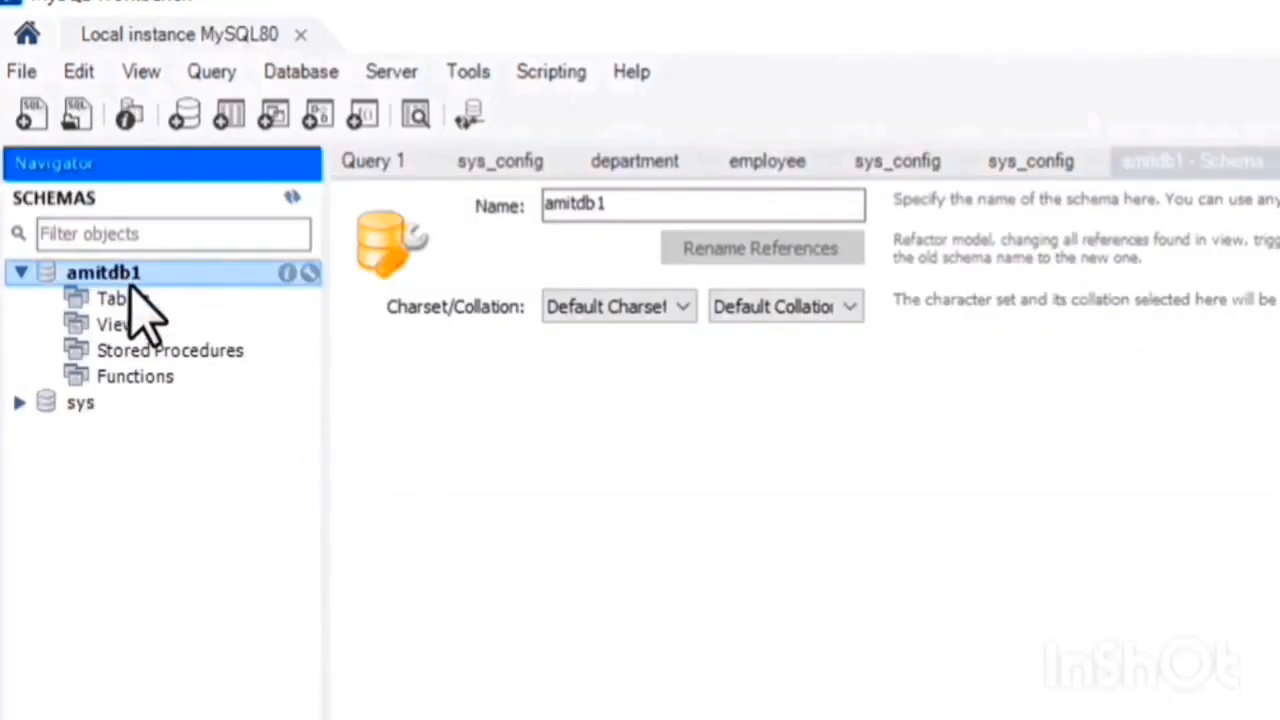
# Start creating a new table in the amitdb1 schema
pyautogui.click(138, 299)
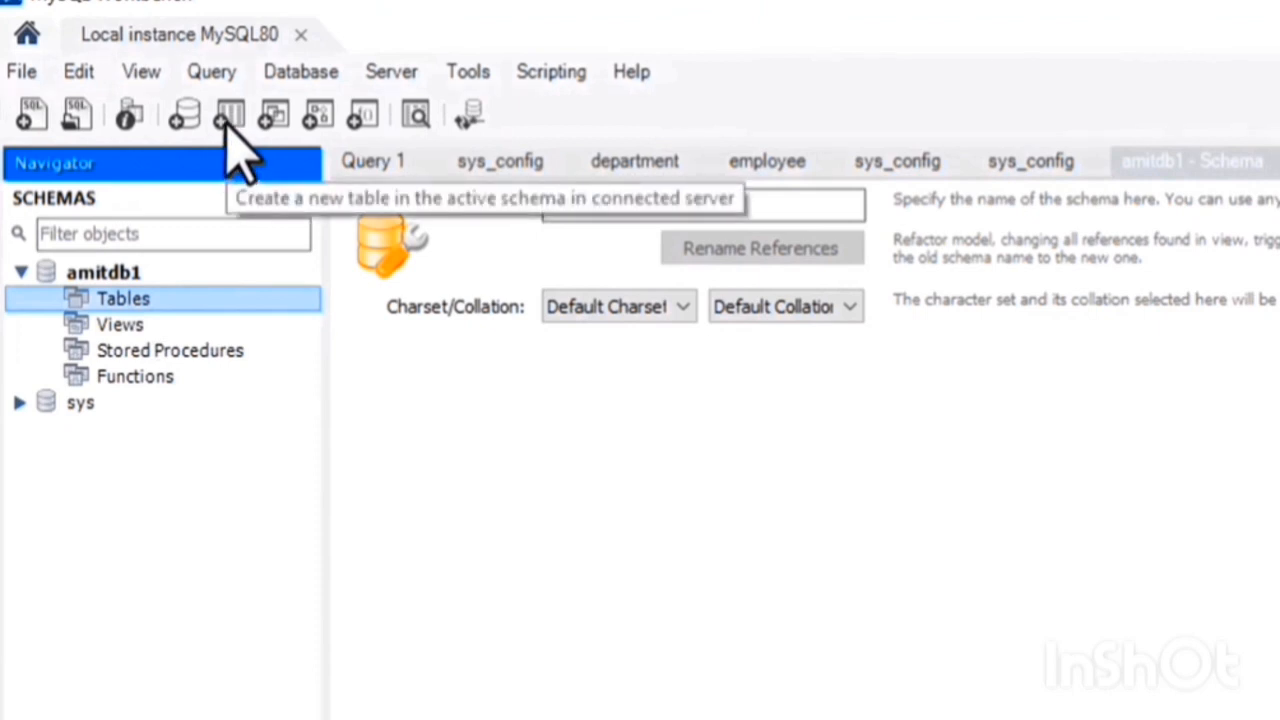
pyautogui.click(136, 279)
pyautogui.click(144, 302)
pyautogui.rightClick(144, 302)
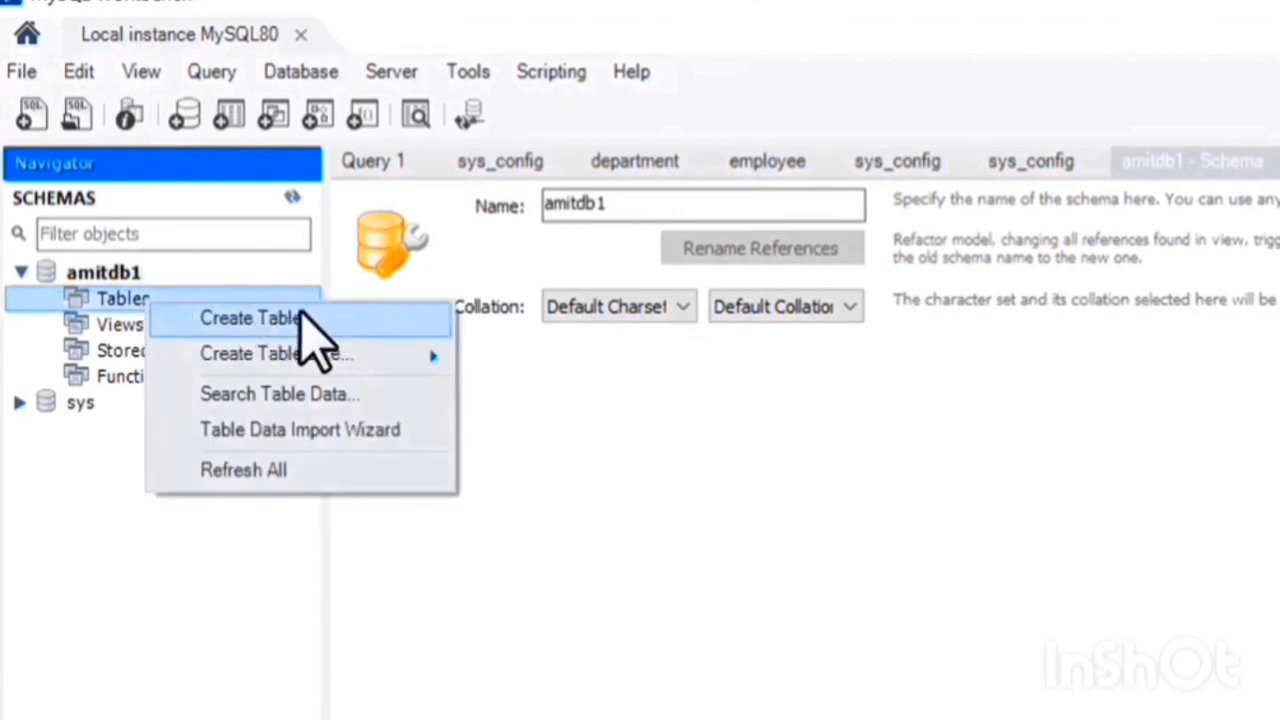
pyautogui.click(301, 312)
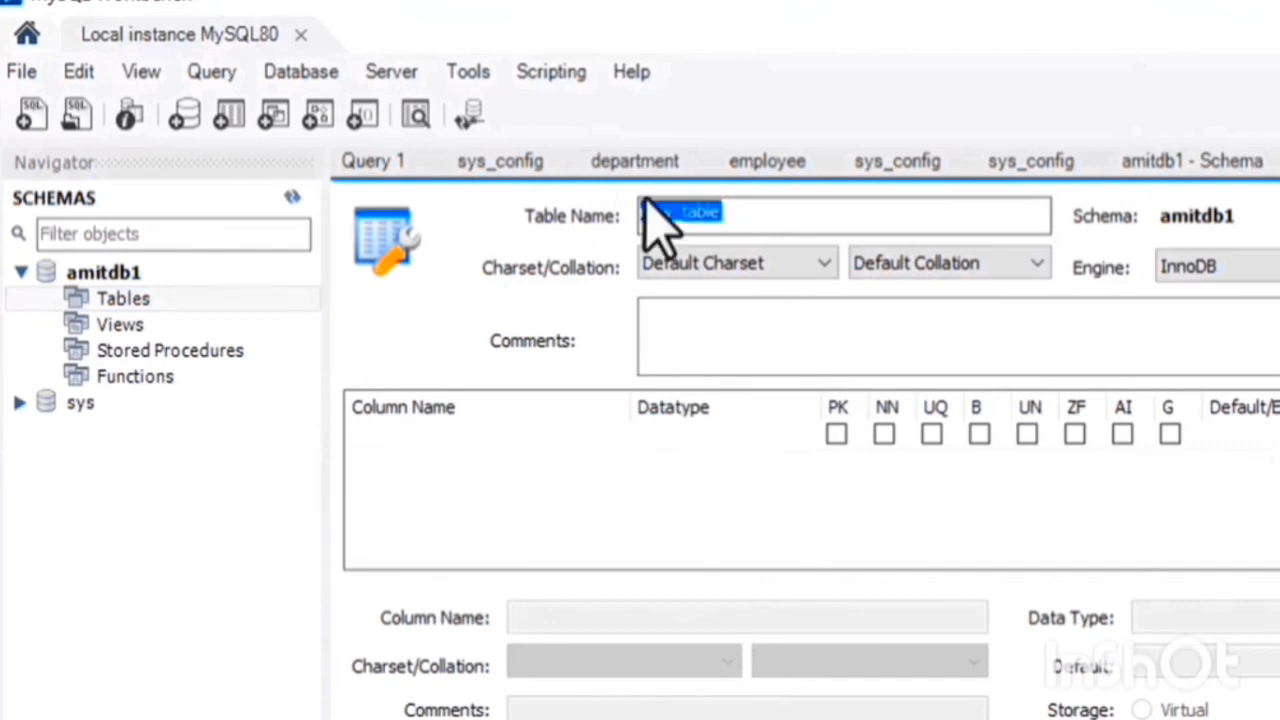
# Name the new table Employee
pyautogui.click(737, 212)
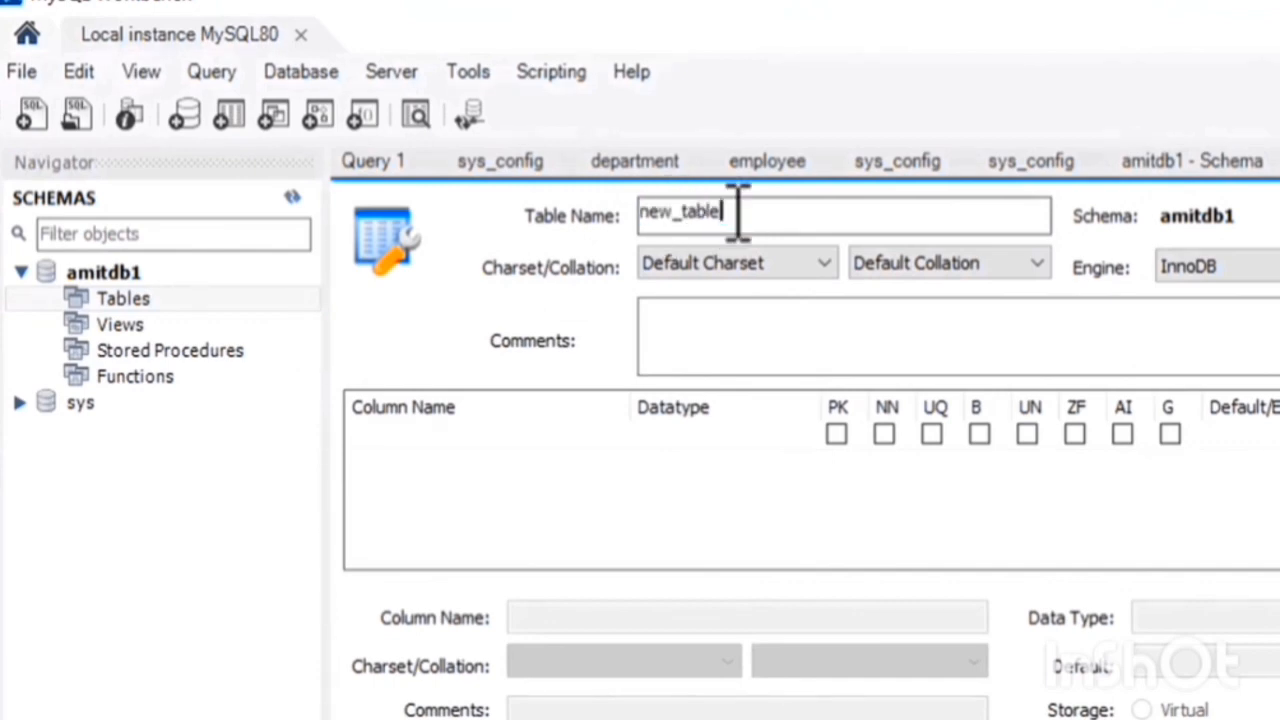
pyautogui.press('BackSpace')
pyautogui.press('BackSpace')
pyautogui.press('BackSpace')
pyautogui.press('BackSpace')
pyautogui.press('BackSpace')
pyautogui.press('BackSpace')
pyautogui.press('BackSpace')
pyautogui.press('BackSpace')
pyautogui.write('E')
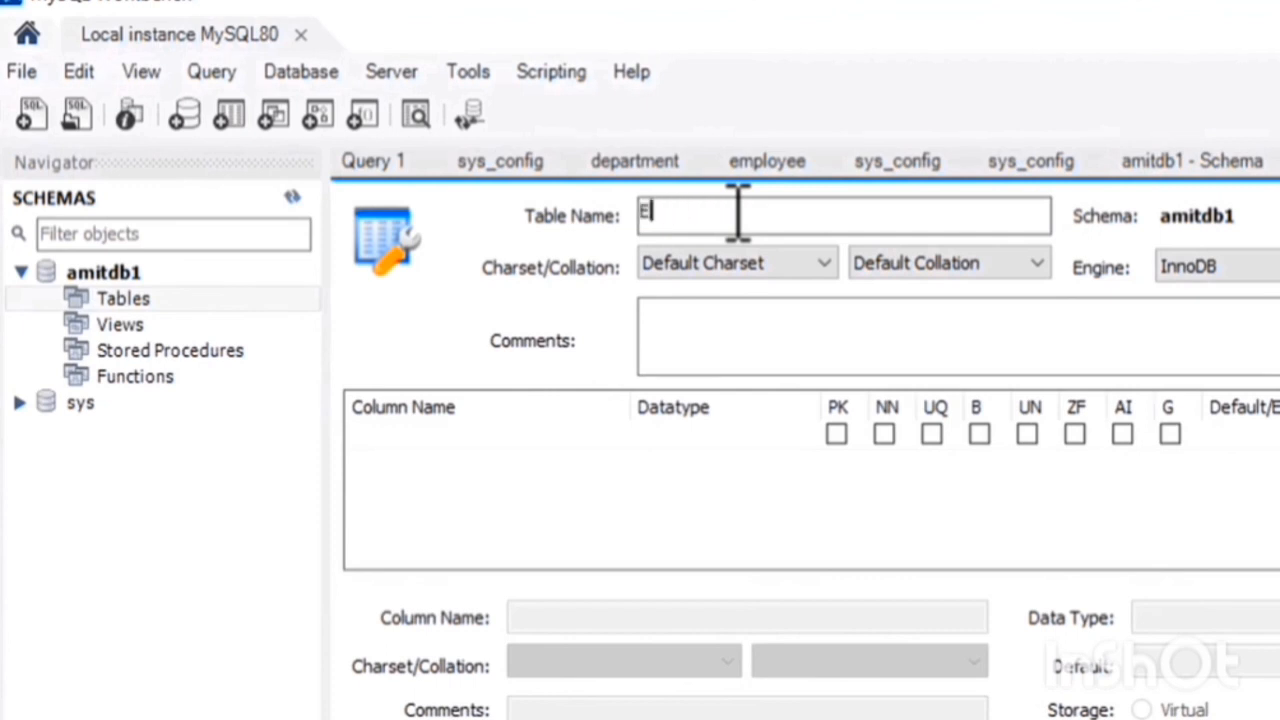
pyautogui.write('mployee')
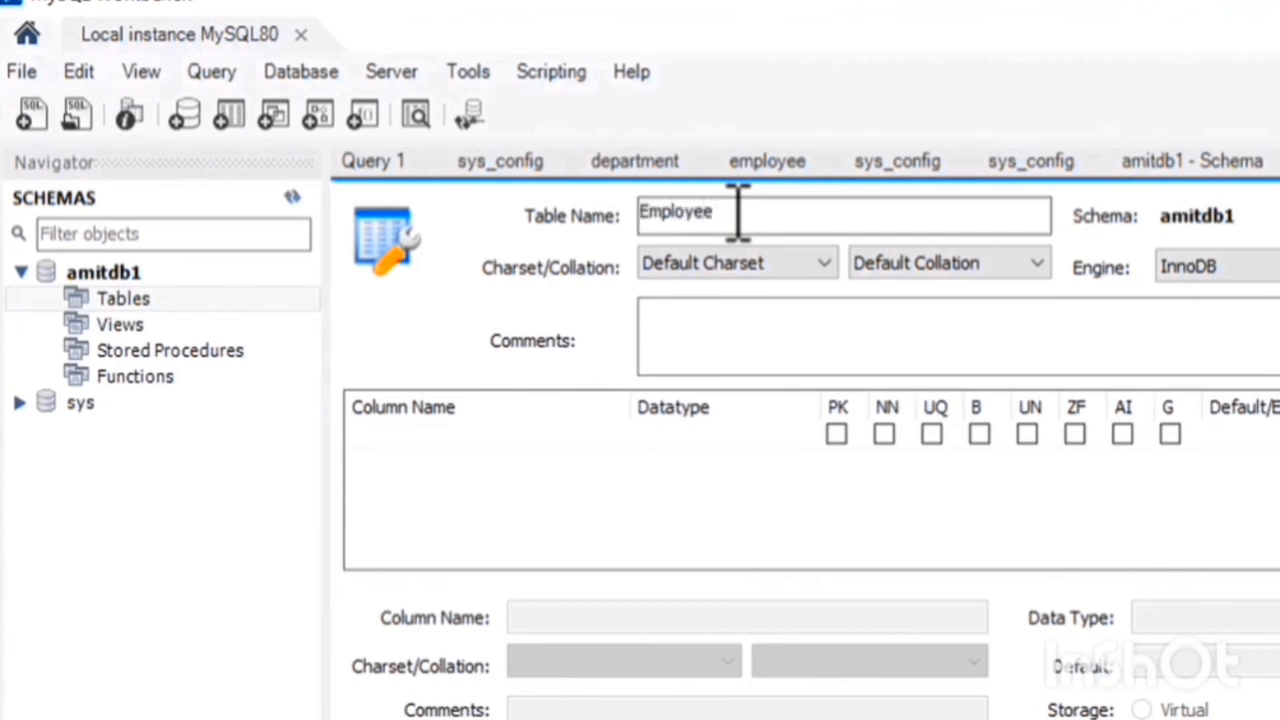
pyautogui.click(700, 312)
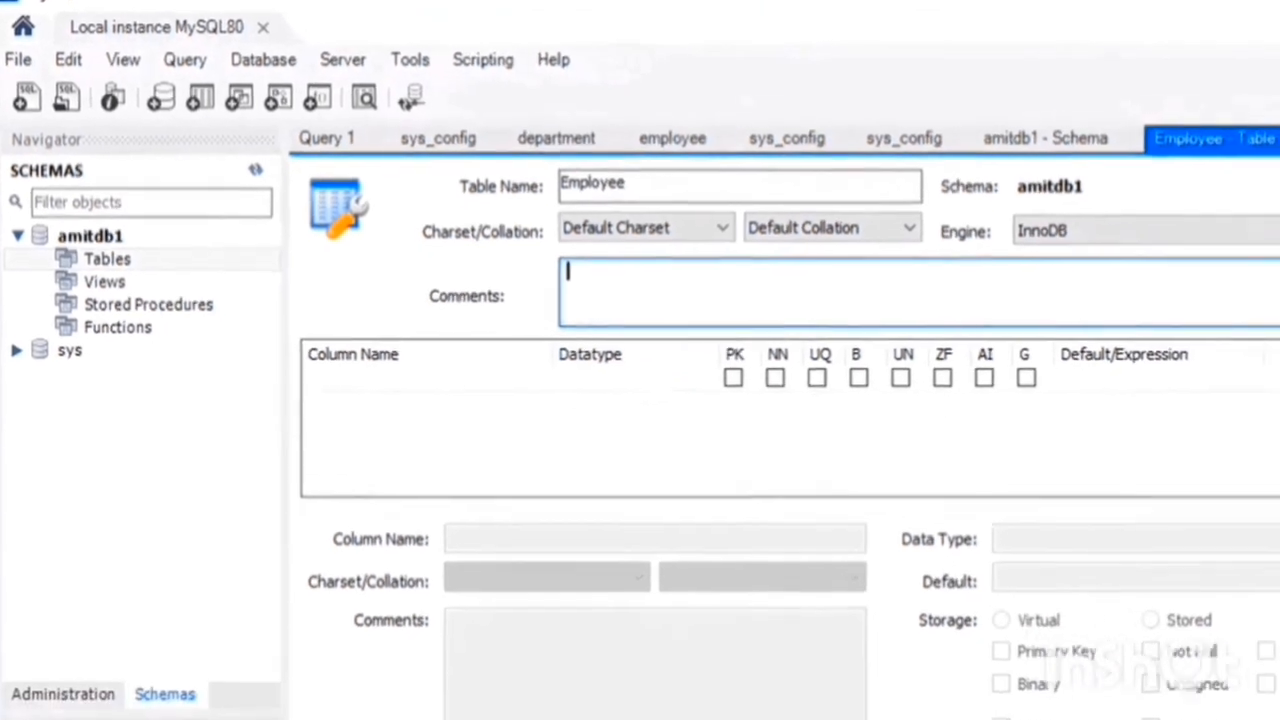
# Add a first column named EmpID with datatype INT as the primary key
pyautogui.click(1276, 186)
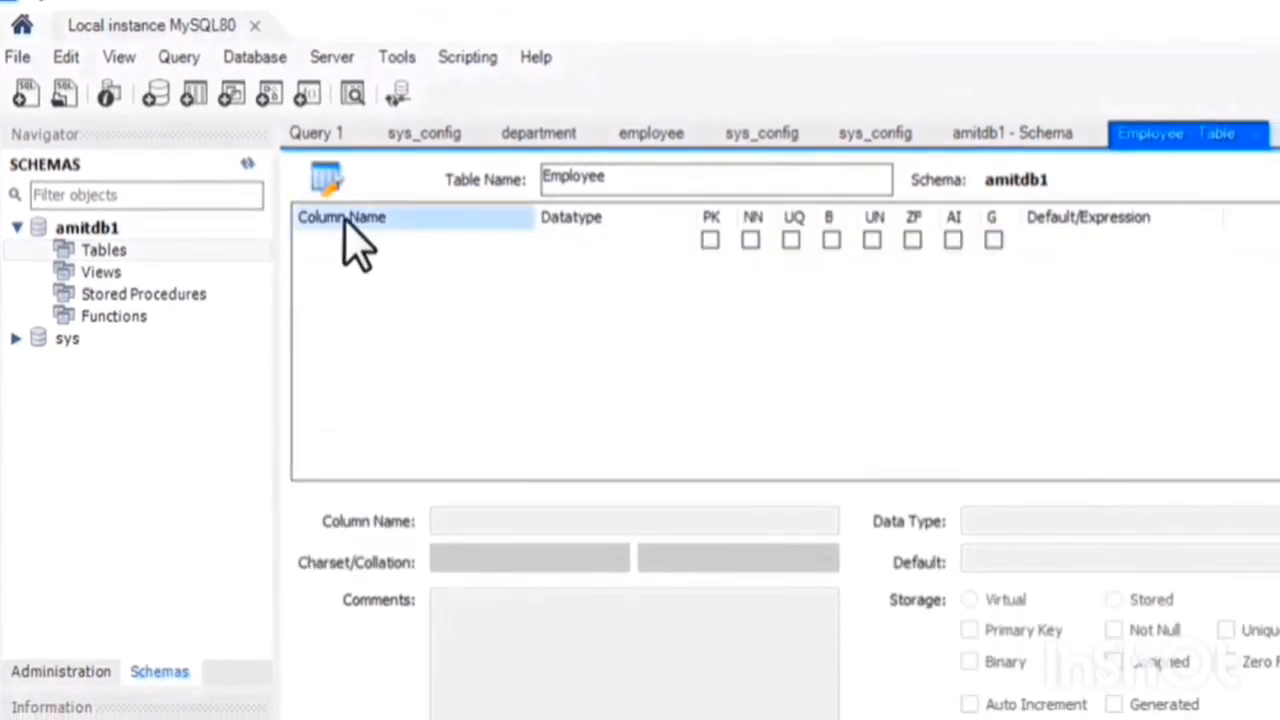
pyautogui.doubleClick(345, 295)
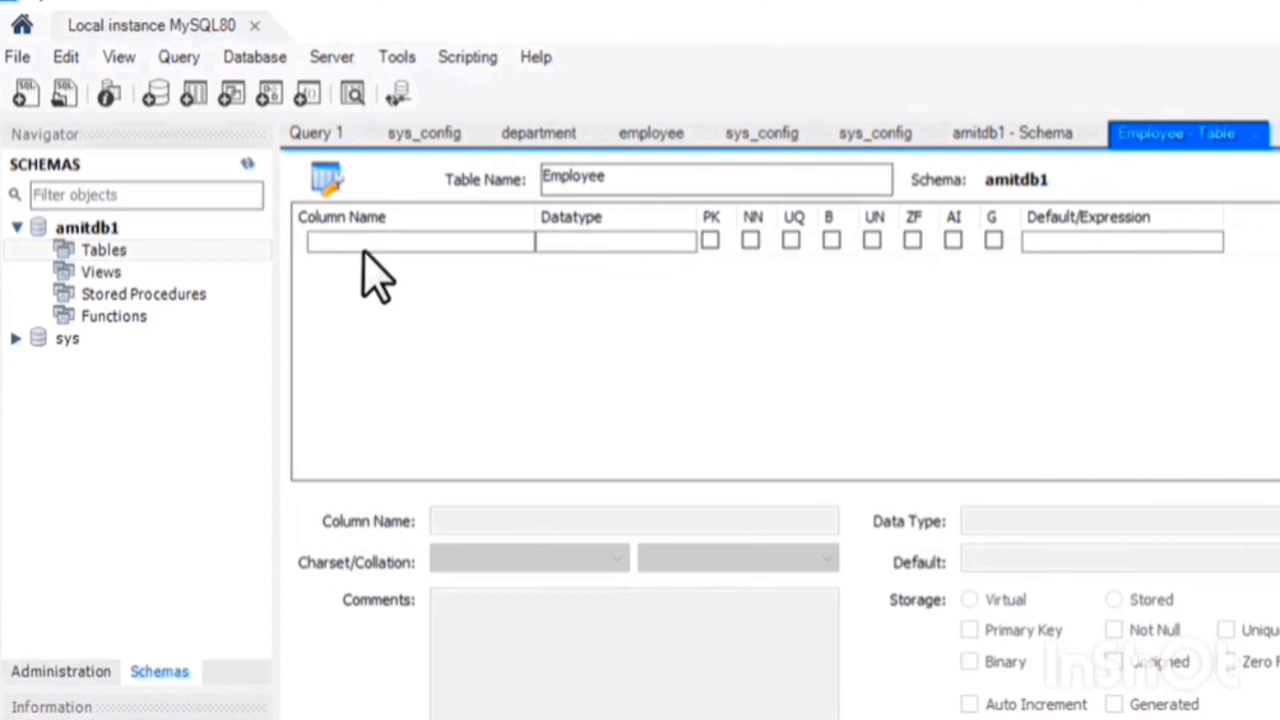
pyautogui.click(363, 249)
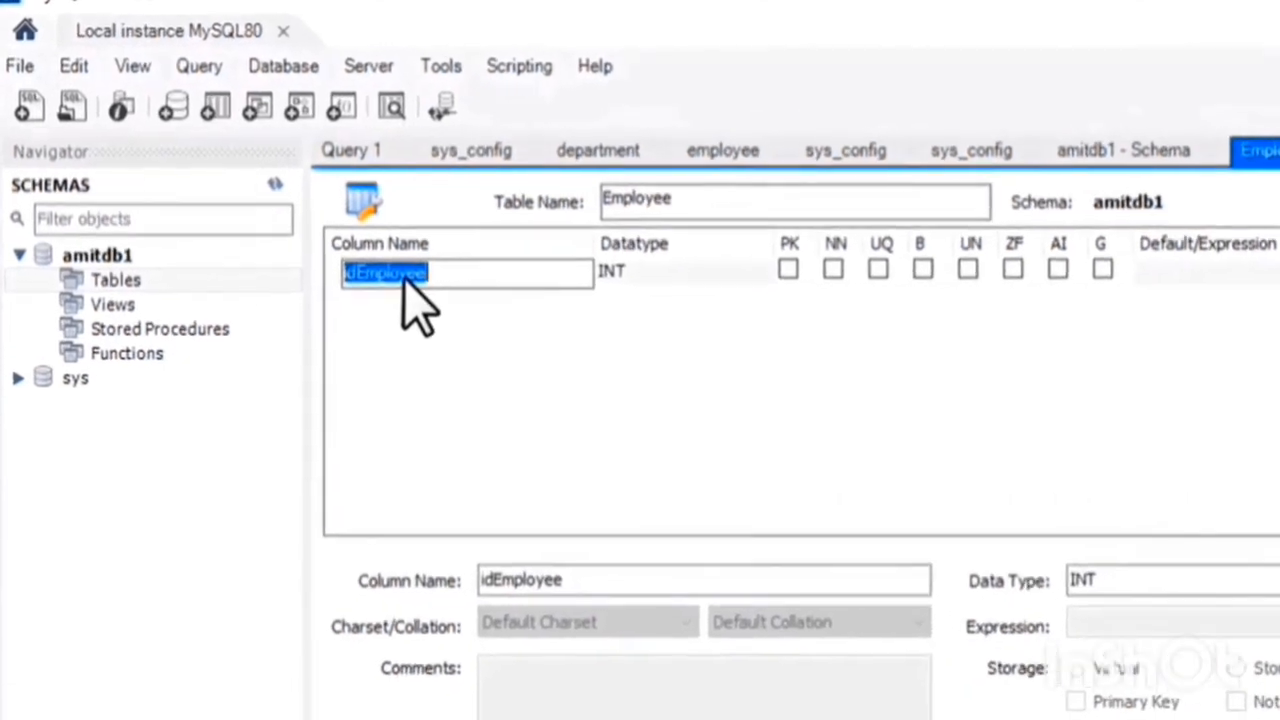
pyautogui.write('EmpID')
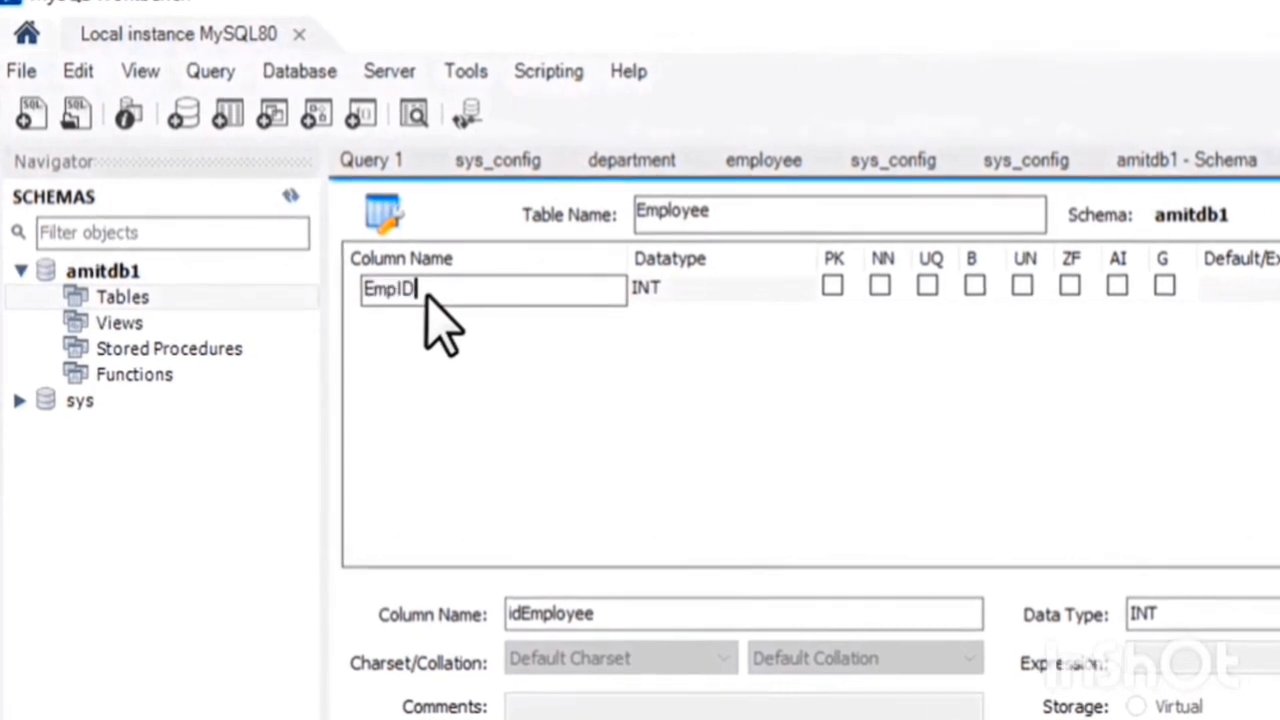
pyautogui.click(737, 288)
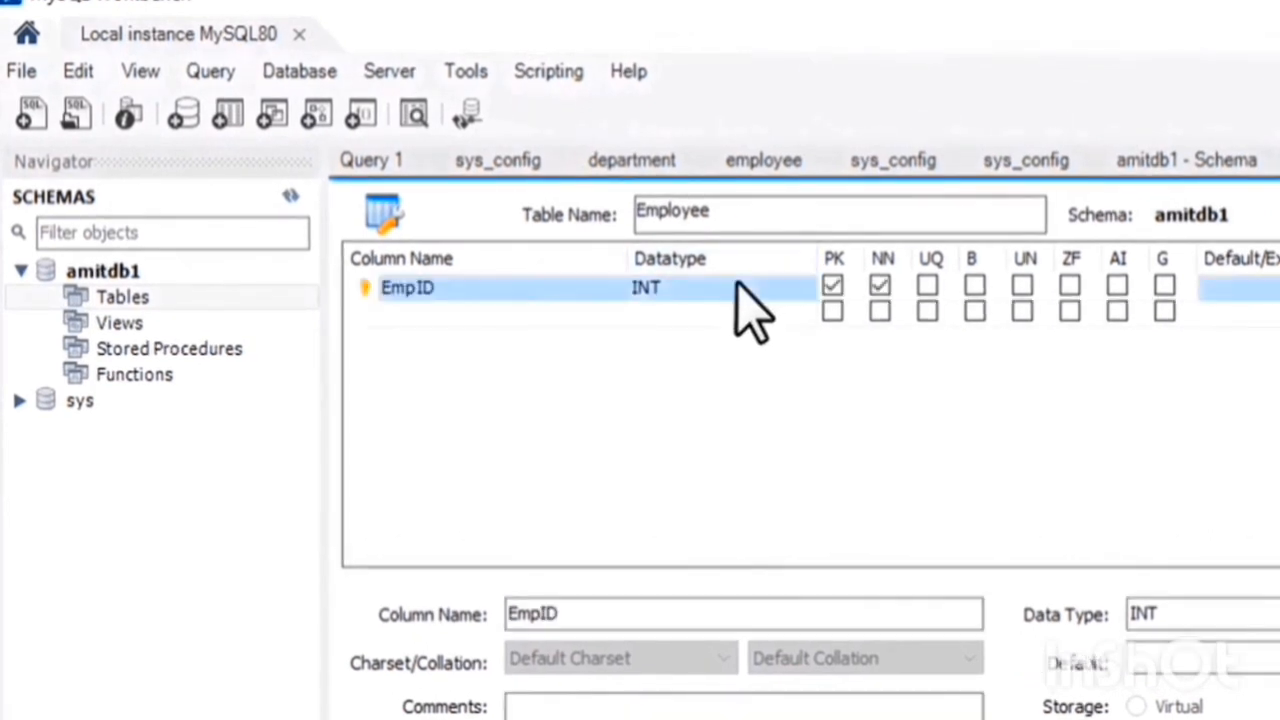
pyautogui.click(737, 288)
pyautogui.click(777, 287)
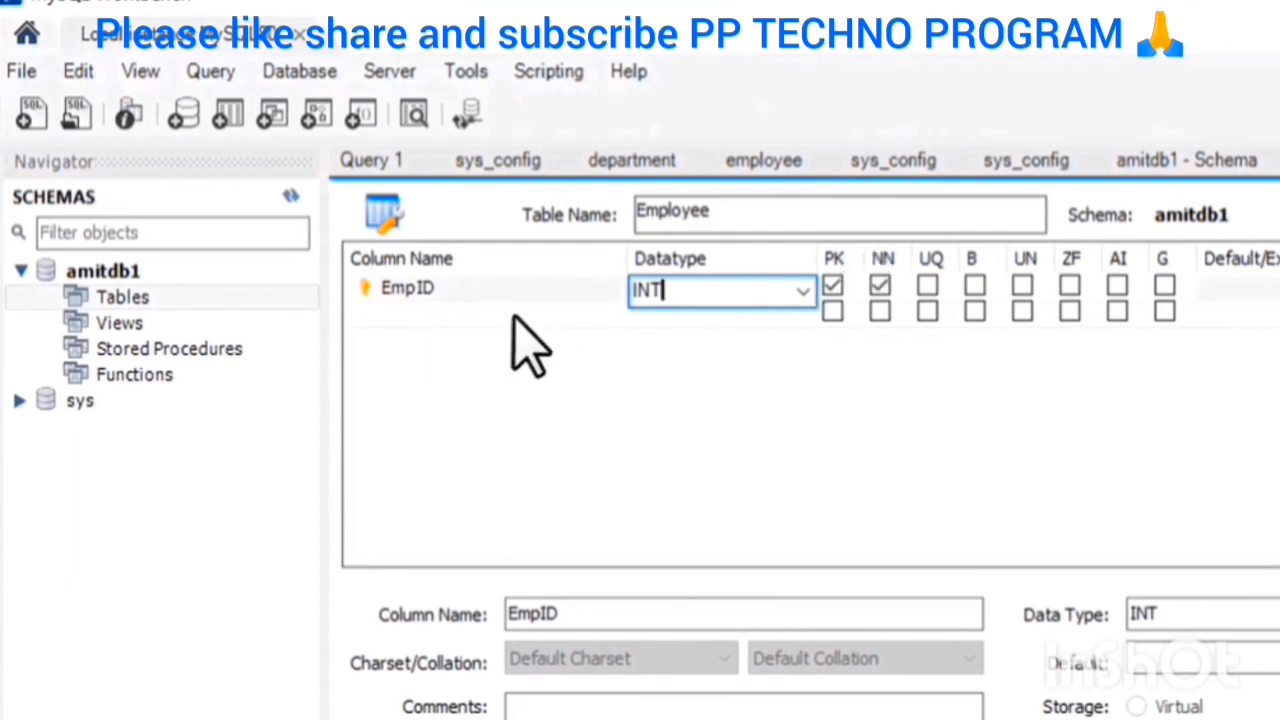
# Add a second column named EmpName below EmpID
pyautogui.click(399, 318)
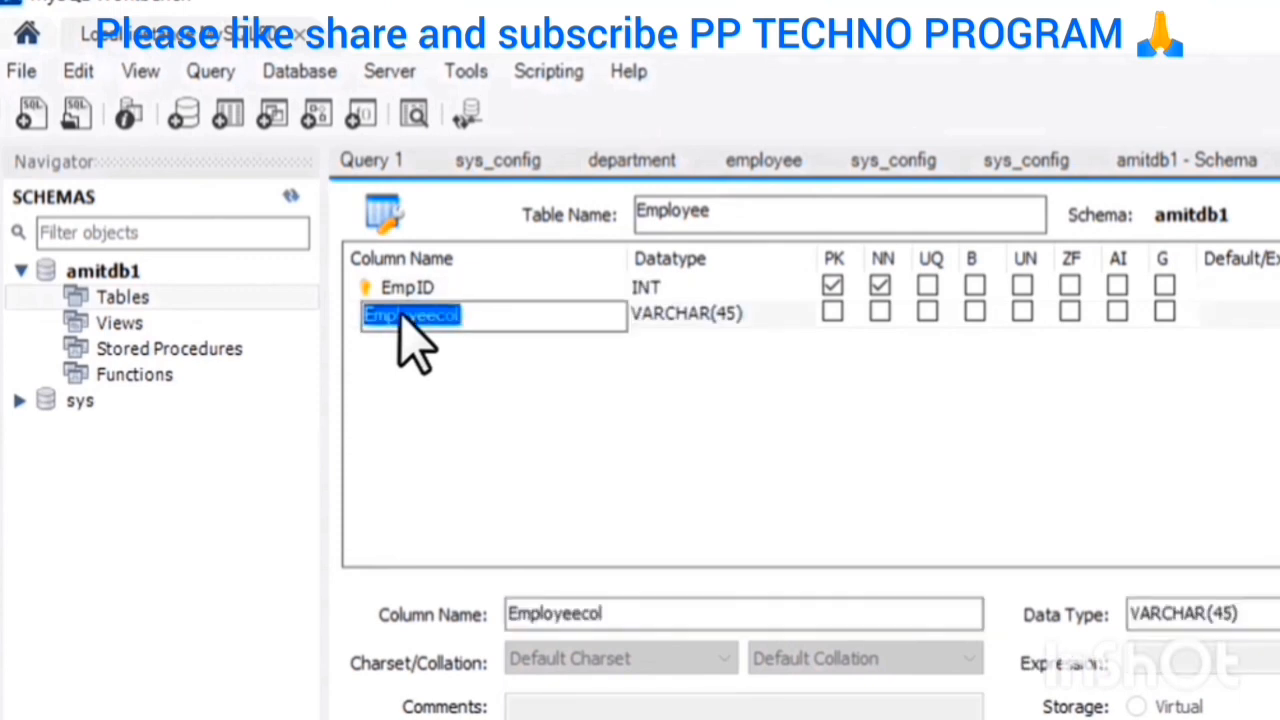
pyautogui.write('EmpNa')
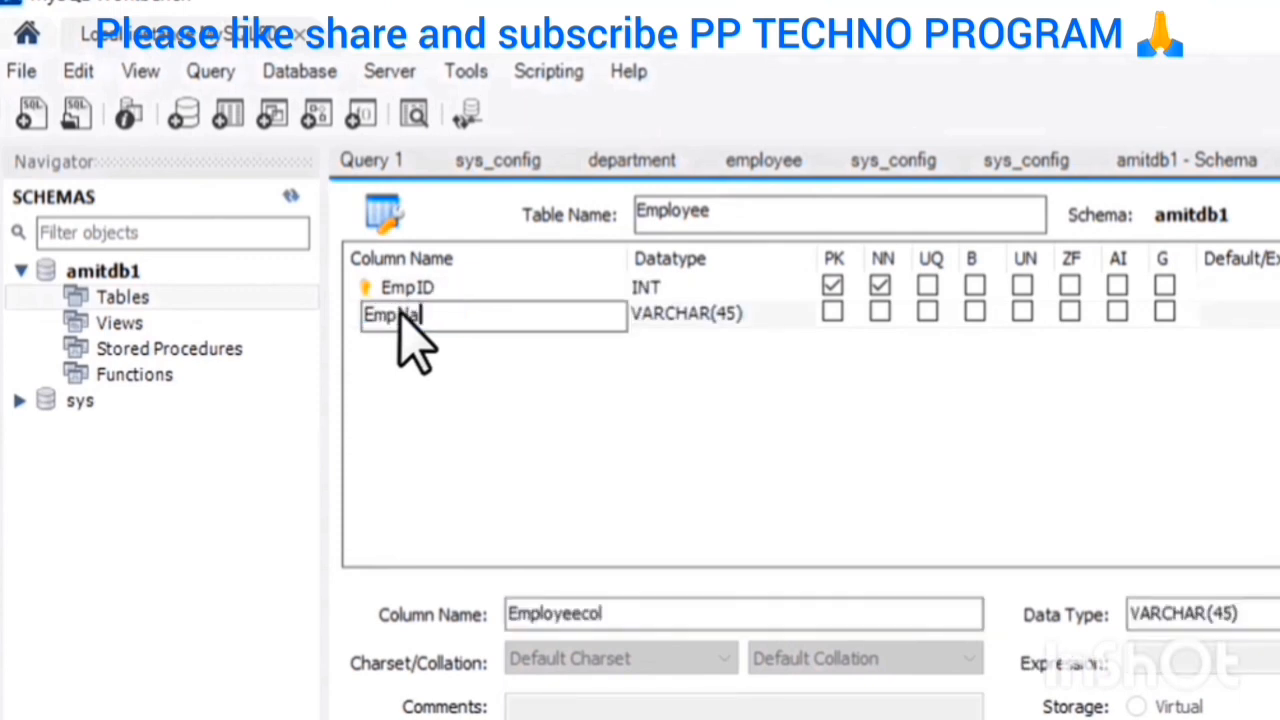
pyautogui.write('me')
# Set the EmpName column's datatype to VARCHAR(60) and mark it as not null
pyautogui.click(708, 311)
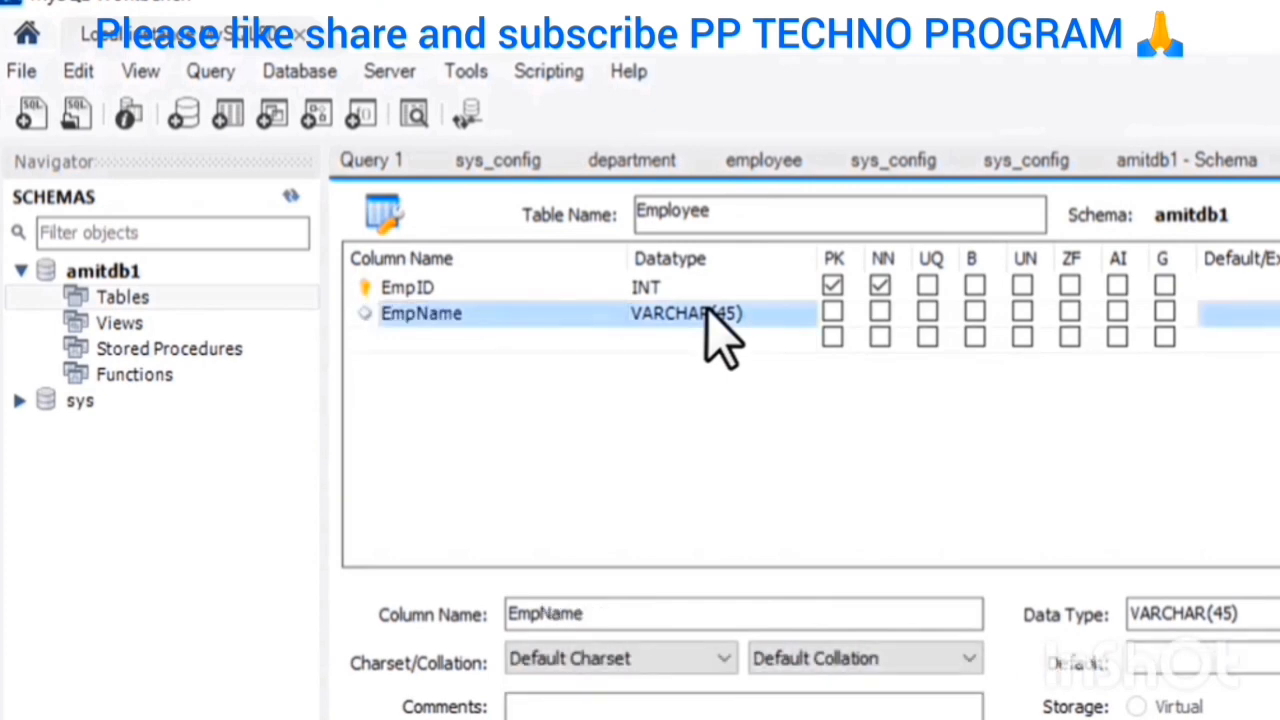
pyautogui.click(710, 312)
pyautogui.click(749, 316)
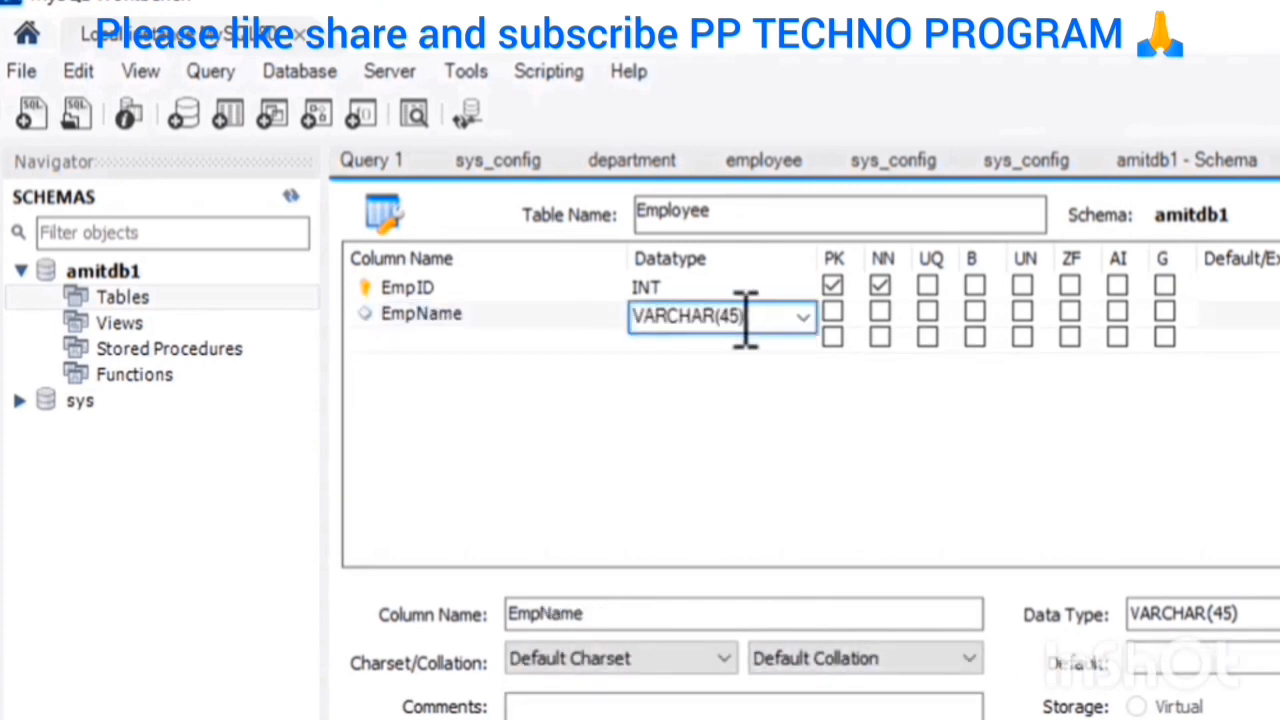
pyautogui.moveTo(740, 313); pyautogui.dragTo(730, 313)
pyautogui.click(737, 313)
pyautogui.press('BackSpace')
pyautogui.write('5')
pyautogui.write('60')
pyautogui.click(790, 428)
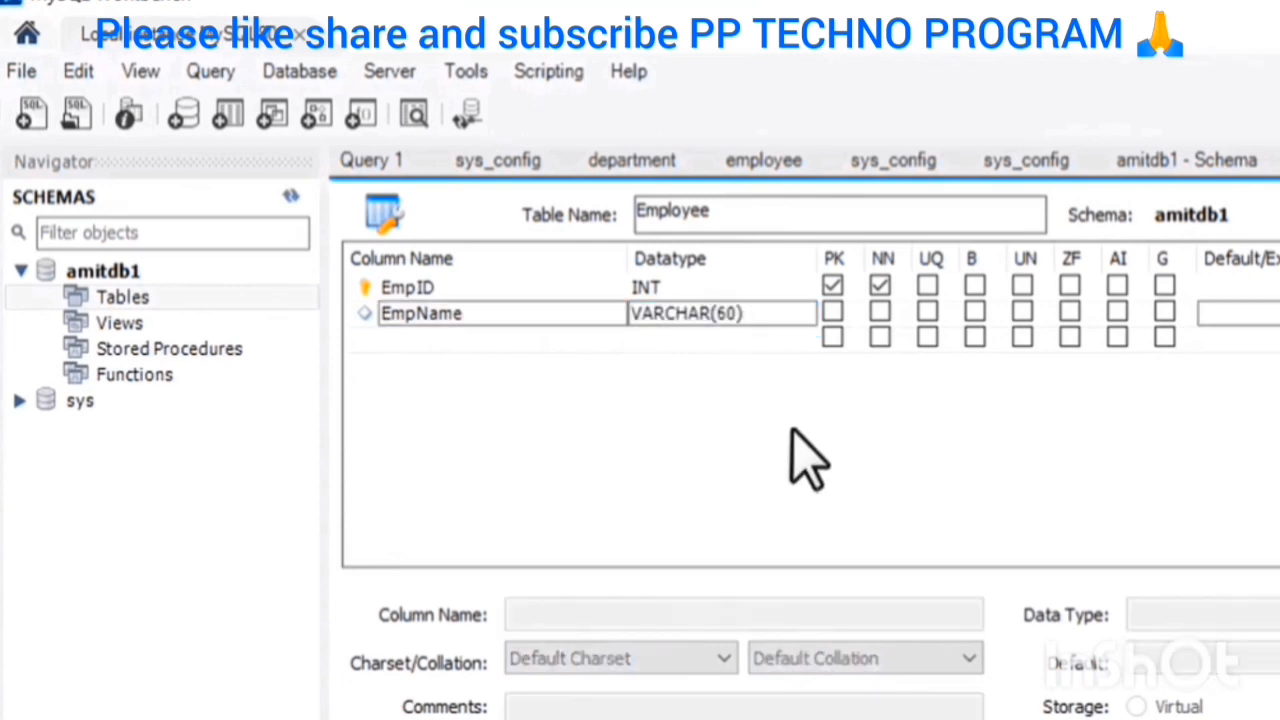
pyautogui.click(880, 313)
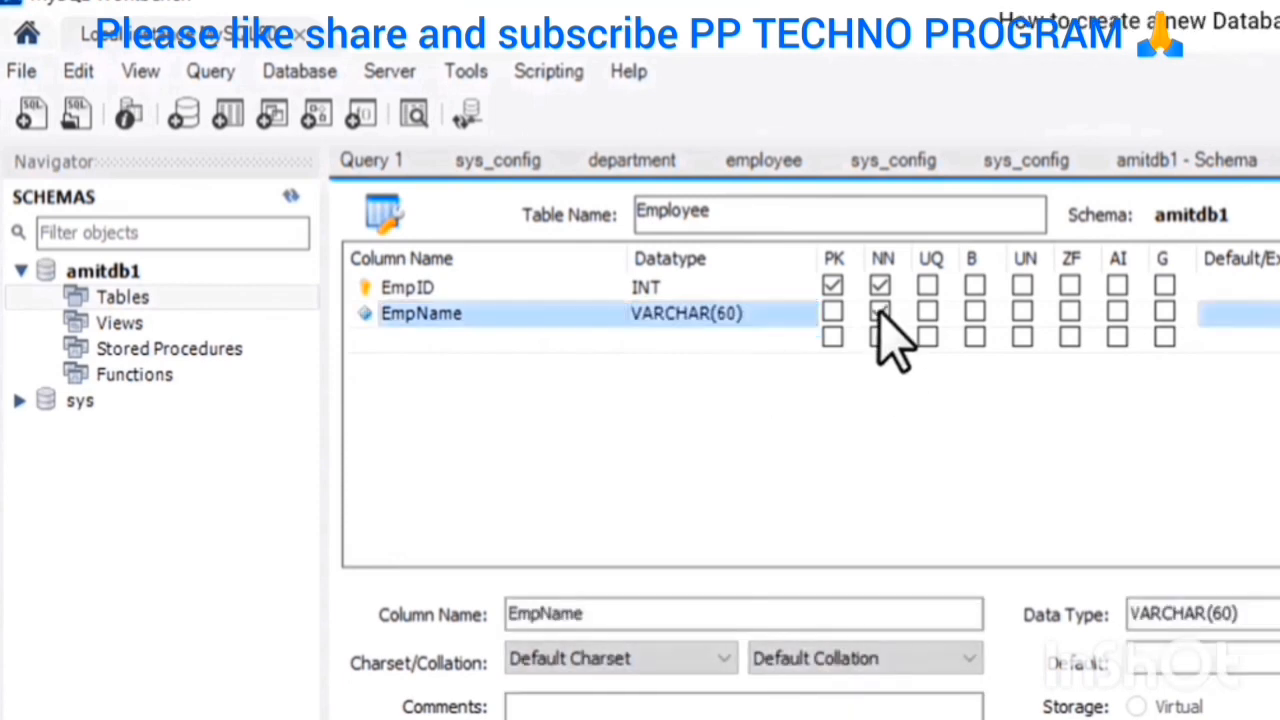
# Add a third column named EmpAge below EmpName
pyautogui.click(400, 340)
pyautogui.click(422, 341)
pyautogui.write('Em')
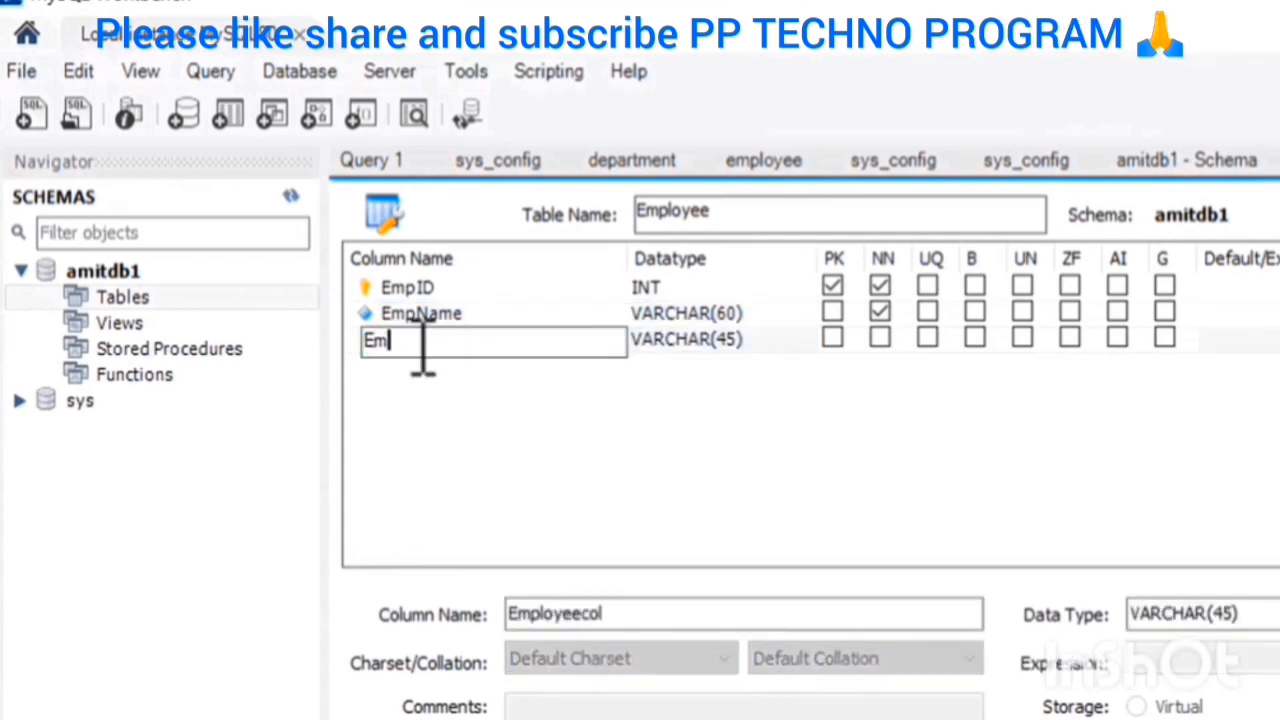
pyautogui.write('pAge')
pyautogui.press('Return')
# Set the EmpAge column's datatype to INT and mark it as not null
pyautogui.click(718, 345)
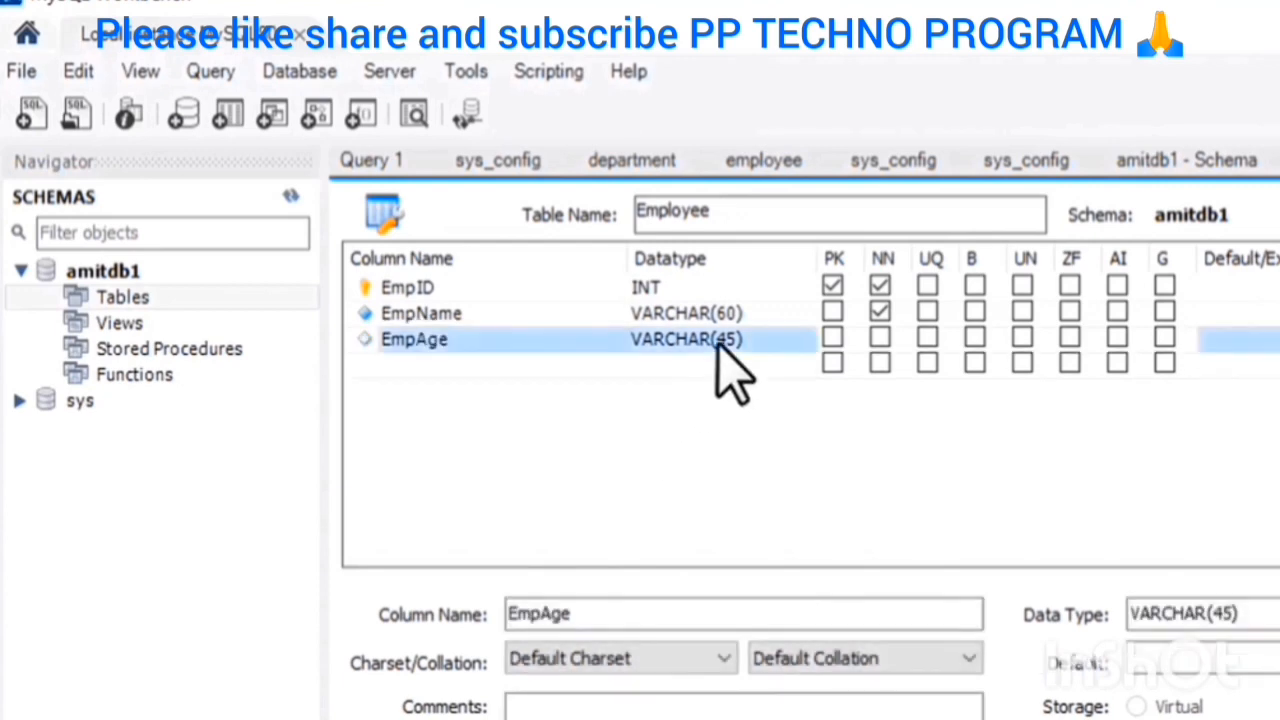
pyautogui.click(718, 343)
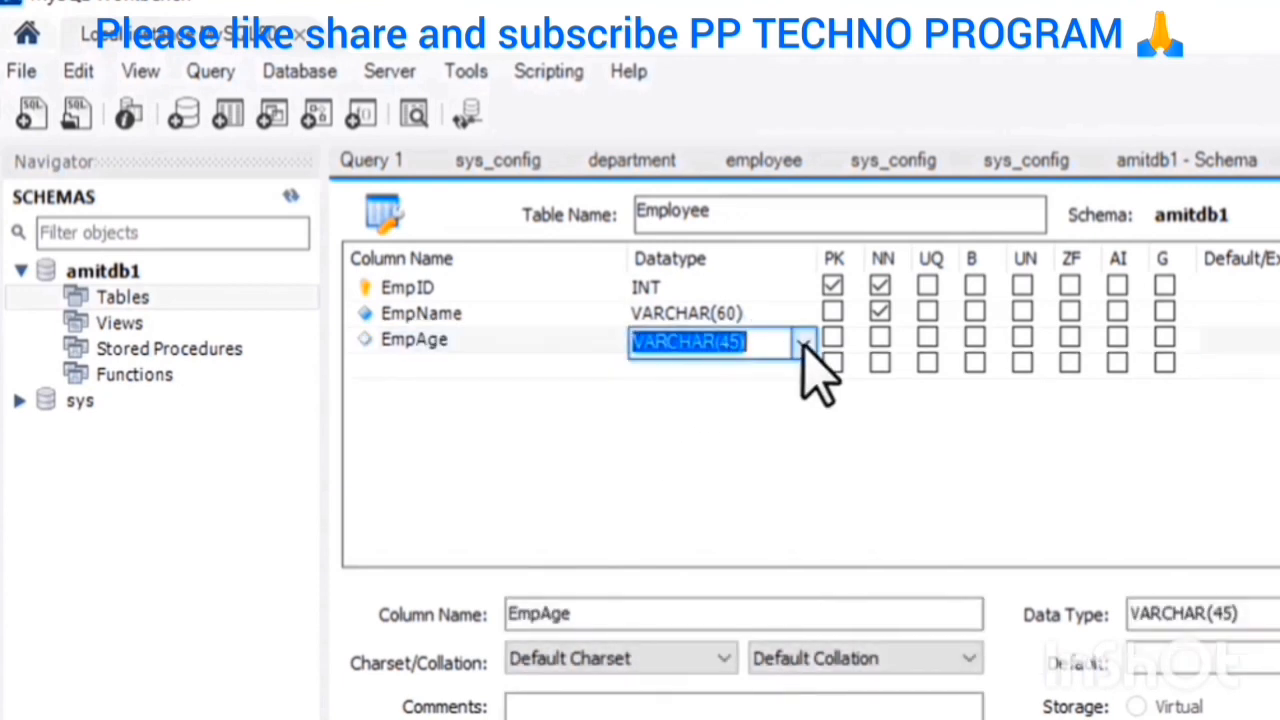
pyautogui.click(803, 343)
pyautogui.click(748, 372)
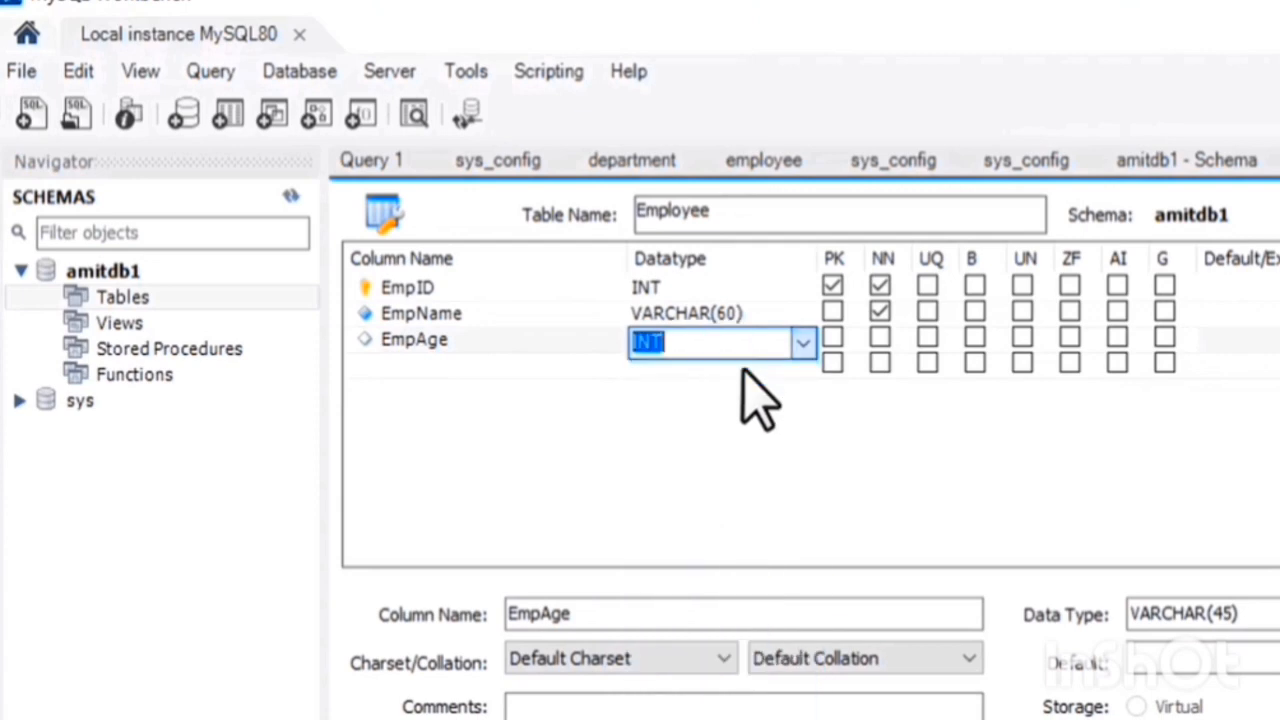
pyautogui.click(879, 337)
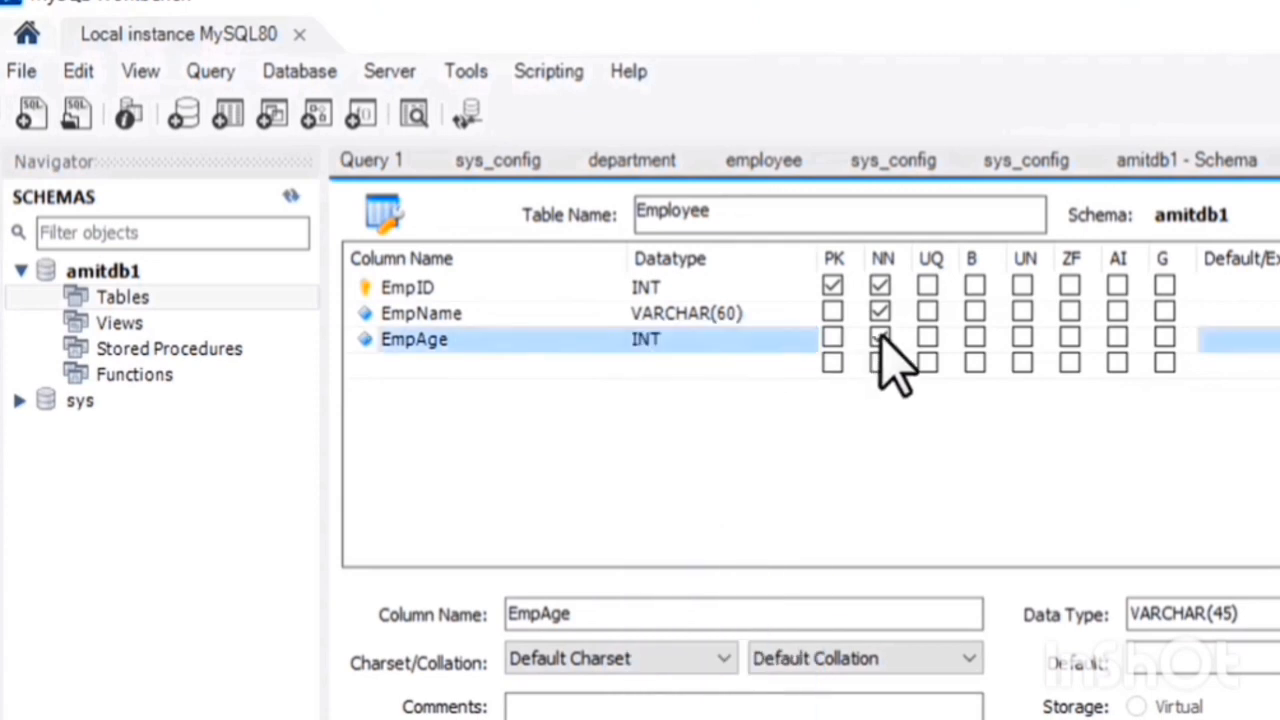
# Add a fourth column named EmpDept below EmpAge
pyautogui.click(440, 364)
pyautogui.click(440, 366)
pyautogui.write('EmpDep')
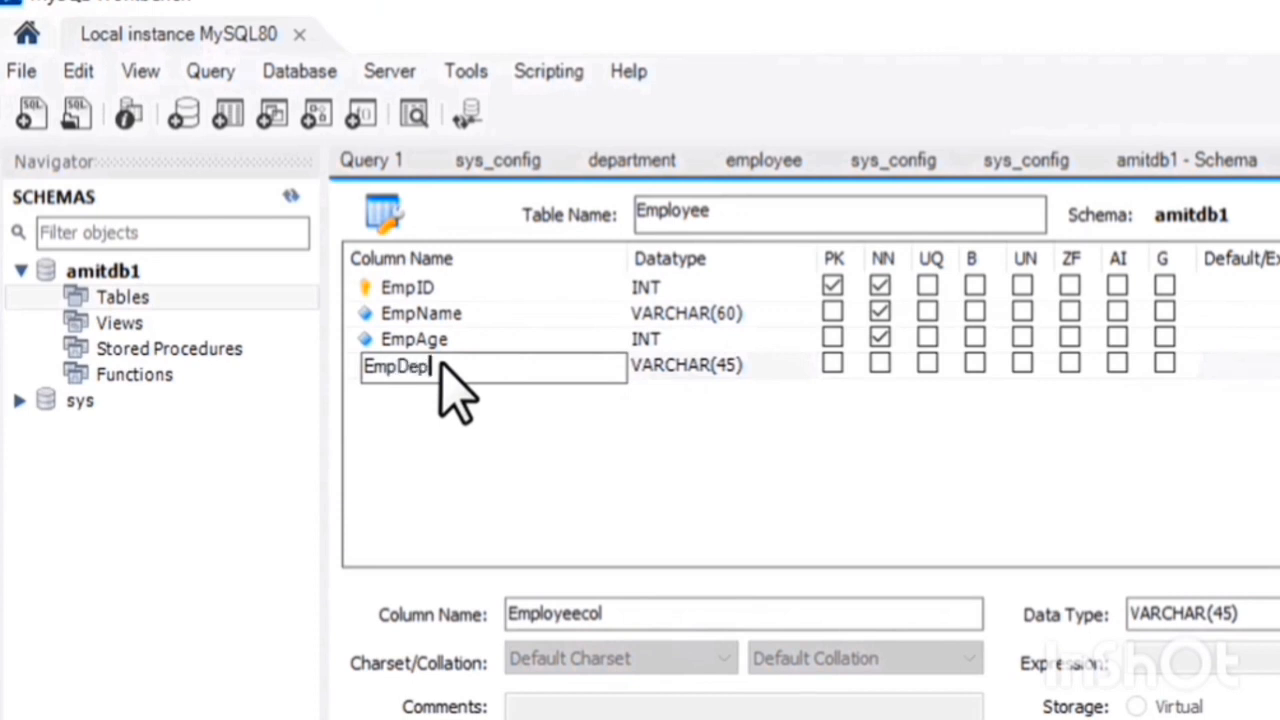
pyautogui.write('t')
pyautogui.press('Return')
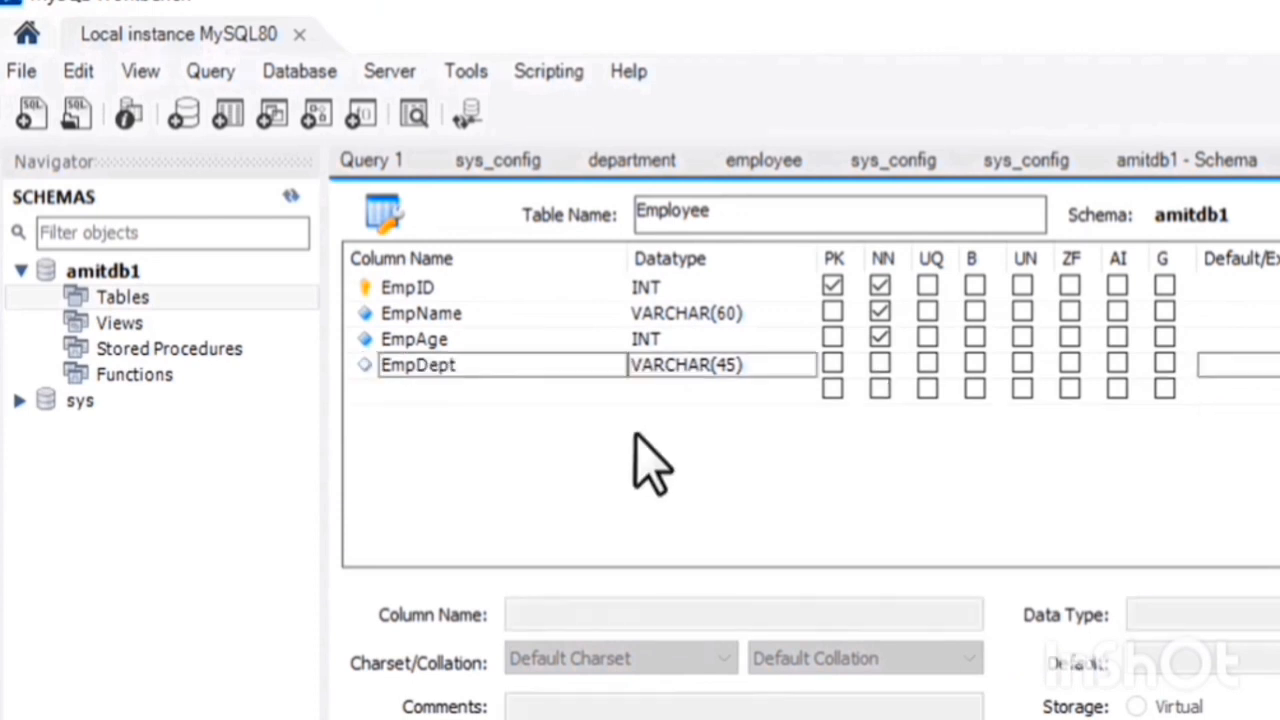
# Keep the EmpDept column's datatype as VARCHAR(45) and mark it as not null
pyautogui.click(755, 364)
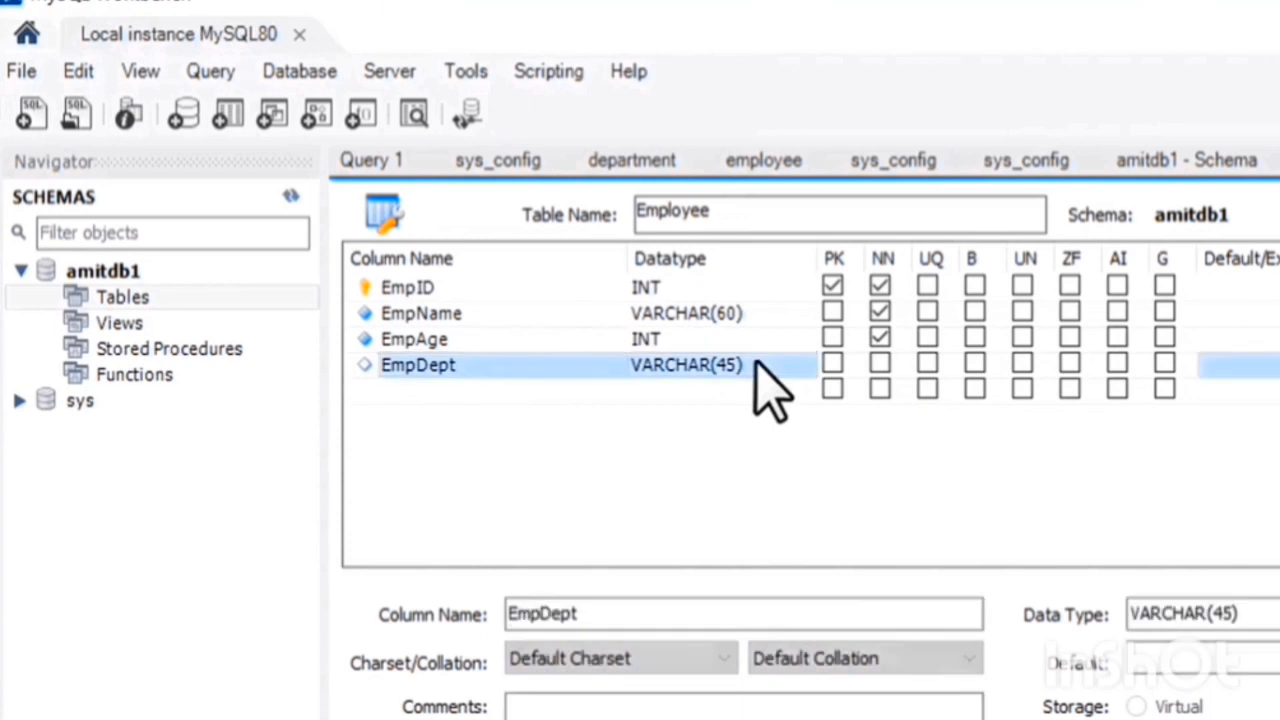
pyautogui.click(755, 364)
pyautogui.click(757, 367)
pyautogui.click(751, 407)
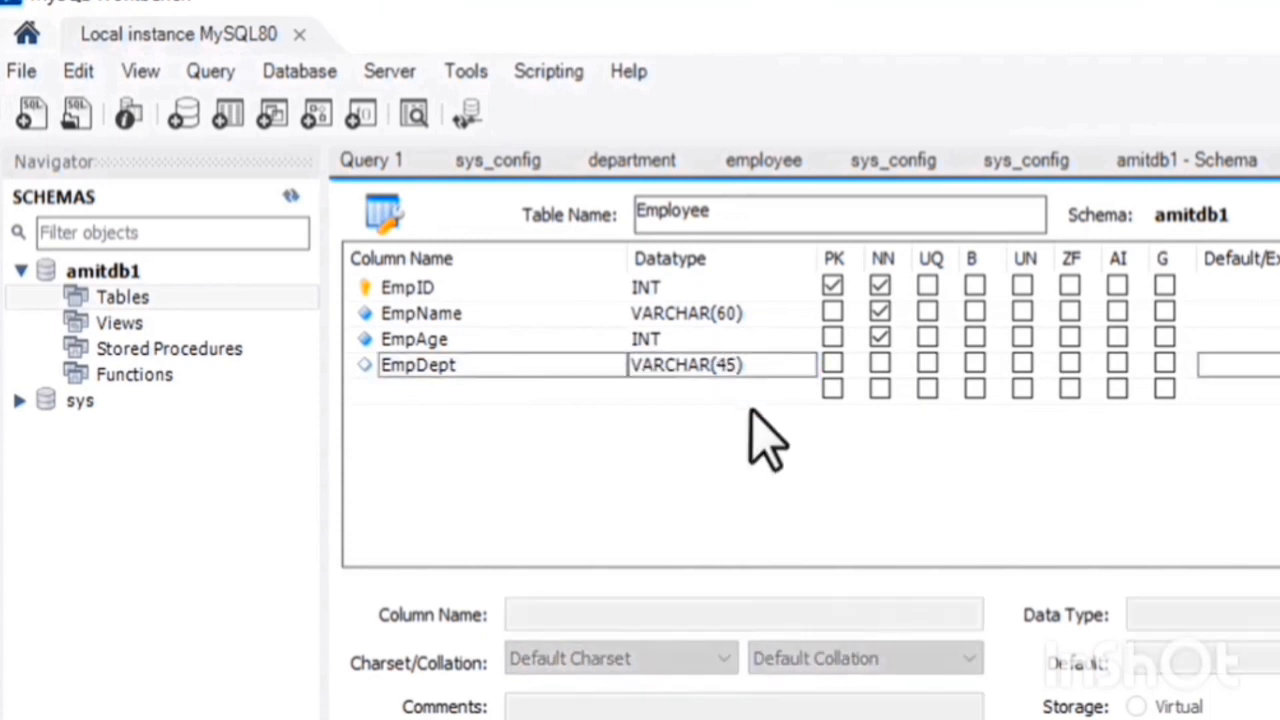
pyautogui.click(879, 362)
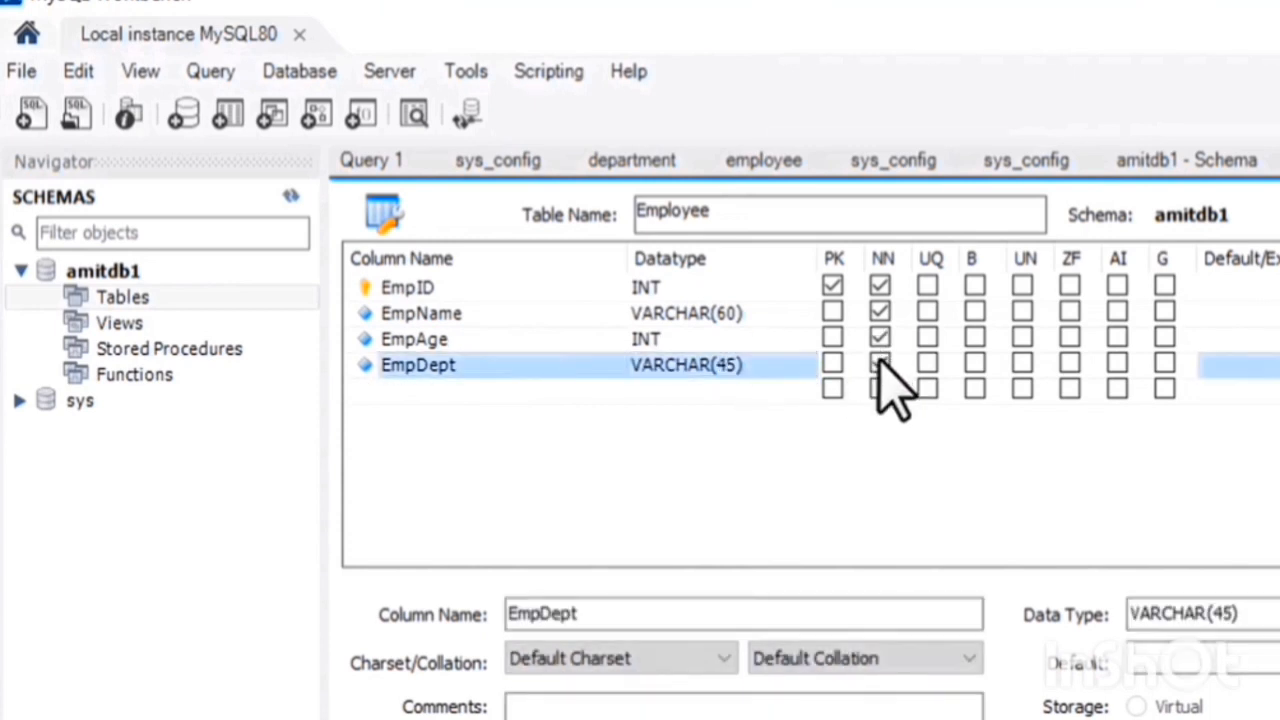
pyautogui.click(940, 466)
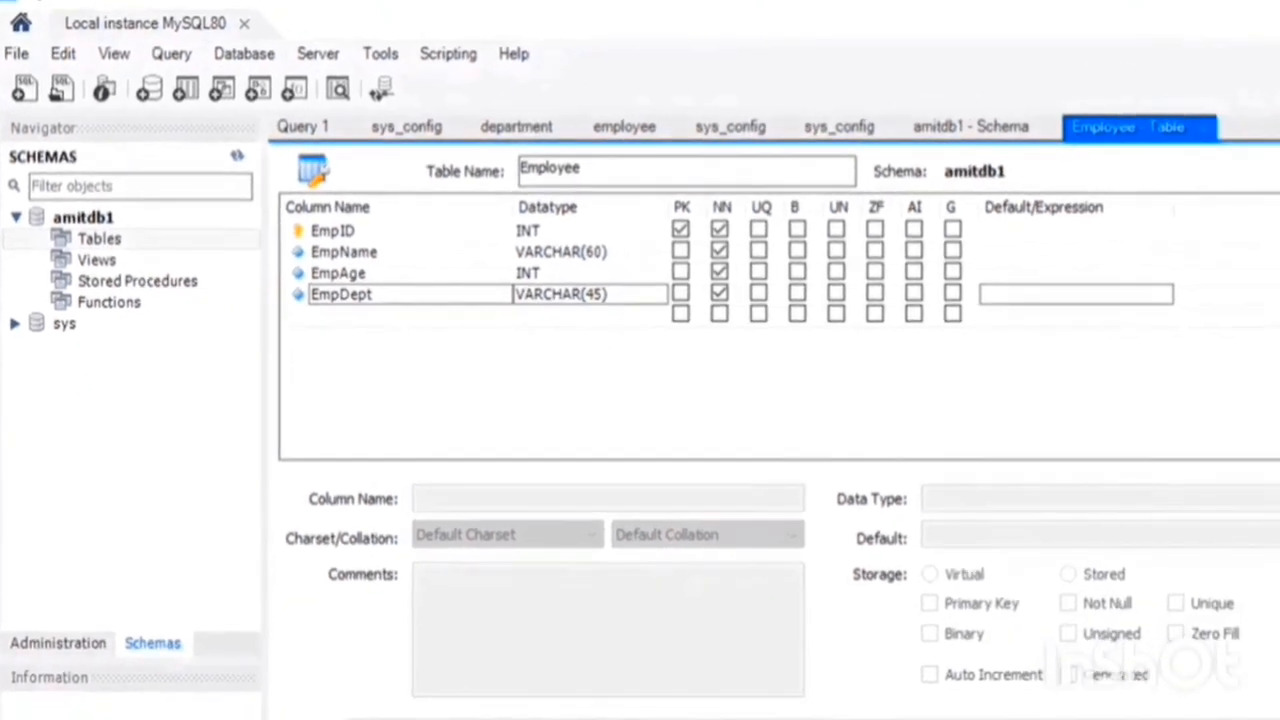
# Apply the Employee table definition to the amitdb1 schema, checking the generated CREATE TABLE script before executing it
pyautogui.click(1117, 688)
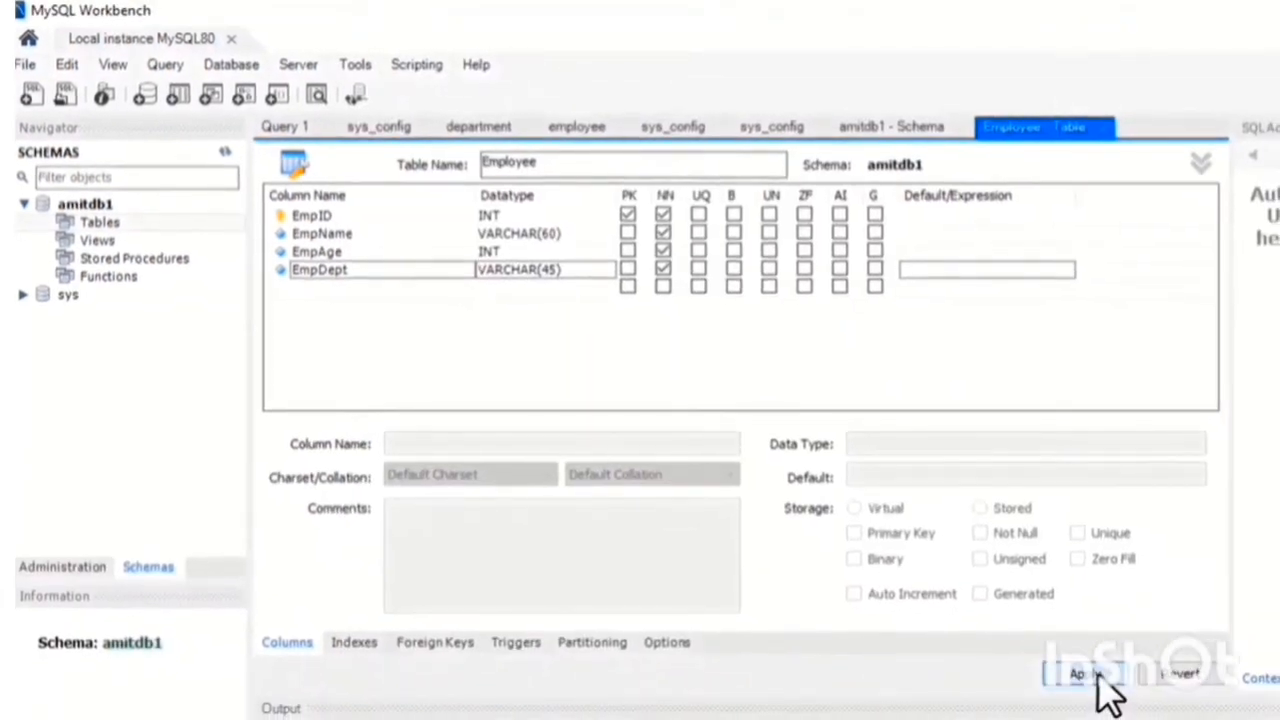
pyautogui.click(1098, 674)
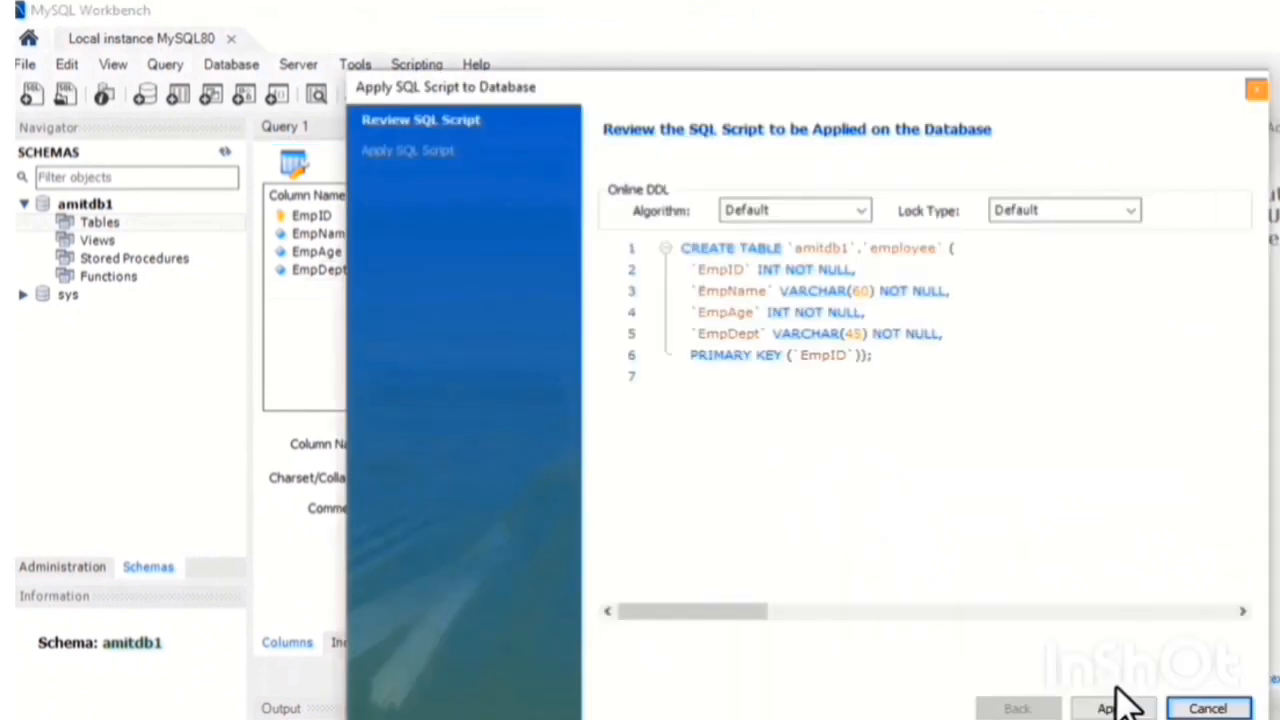
pyautogui.click(687, 251)
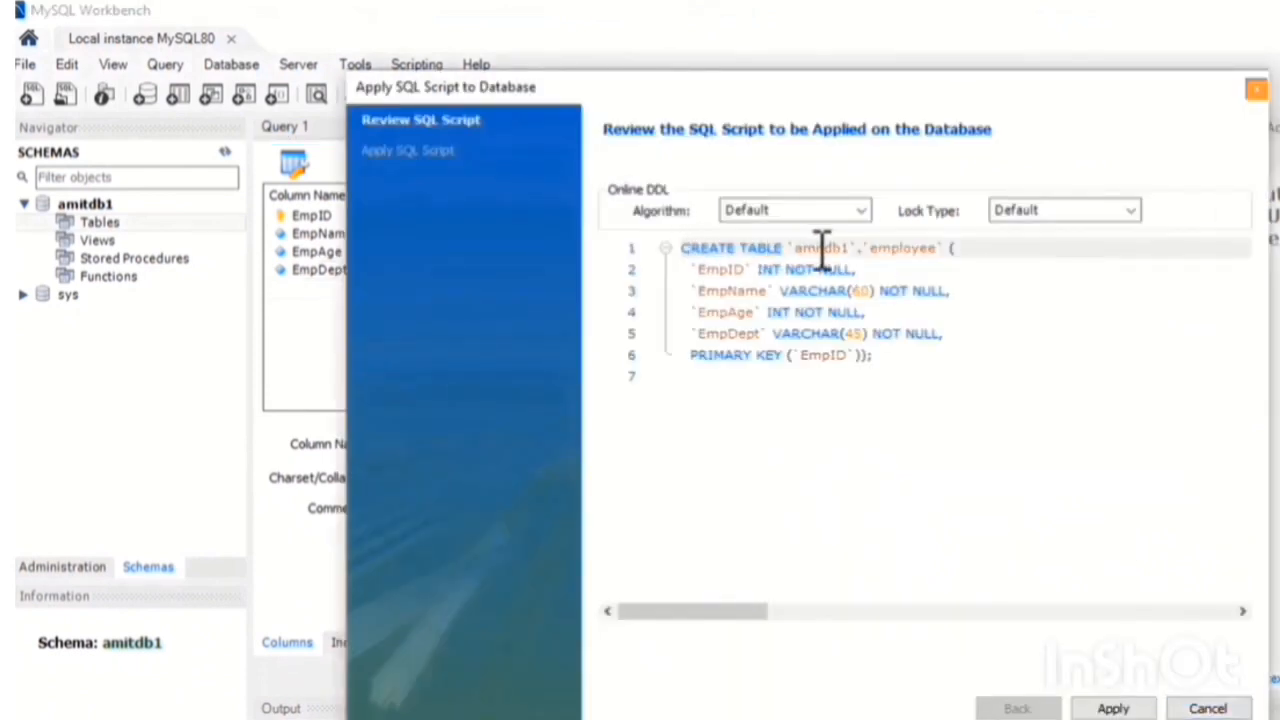
pyautogui.click(735, 270)
pyautogui.click(740, 312)
pyautogui.click(735, 290)
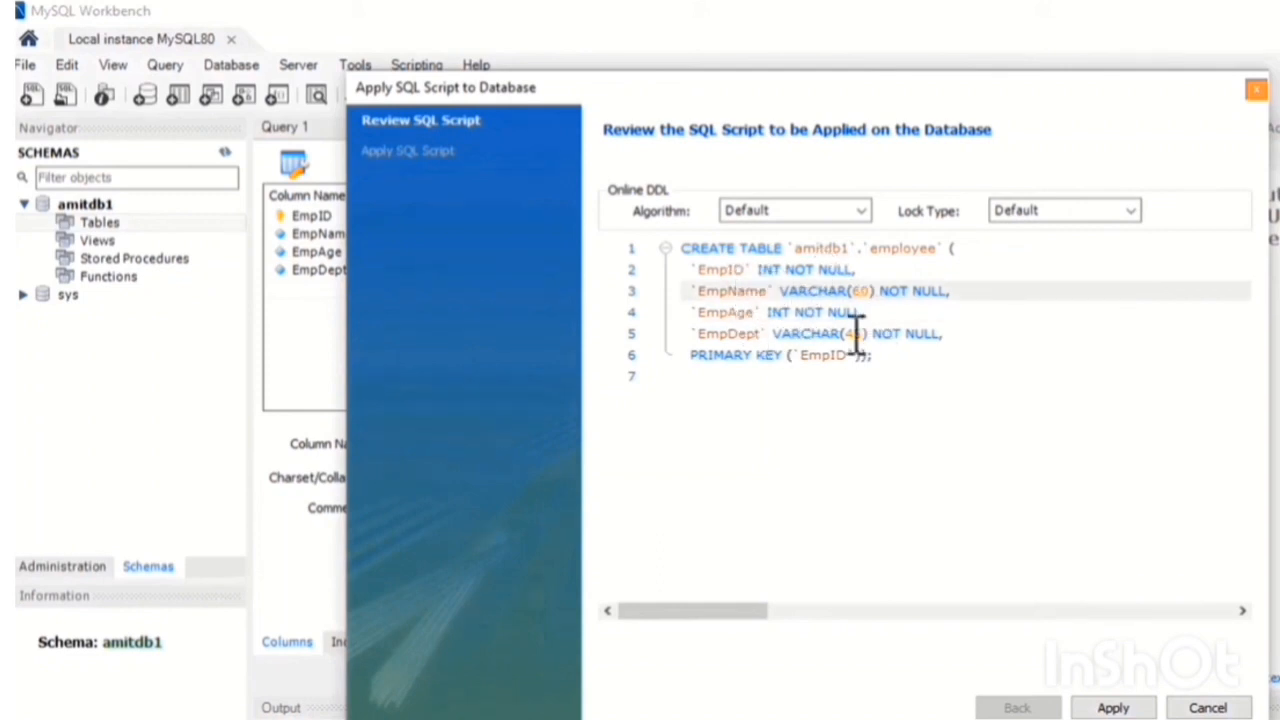
pyautogui.click(801, 358)
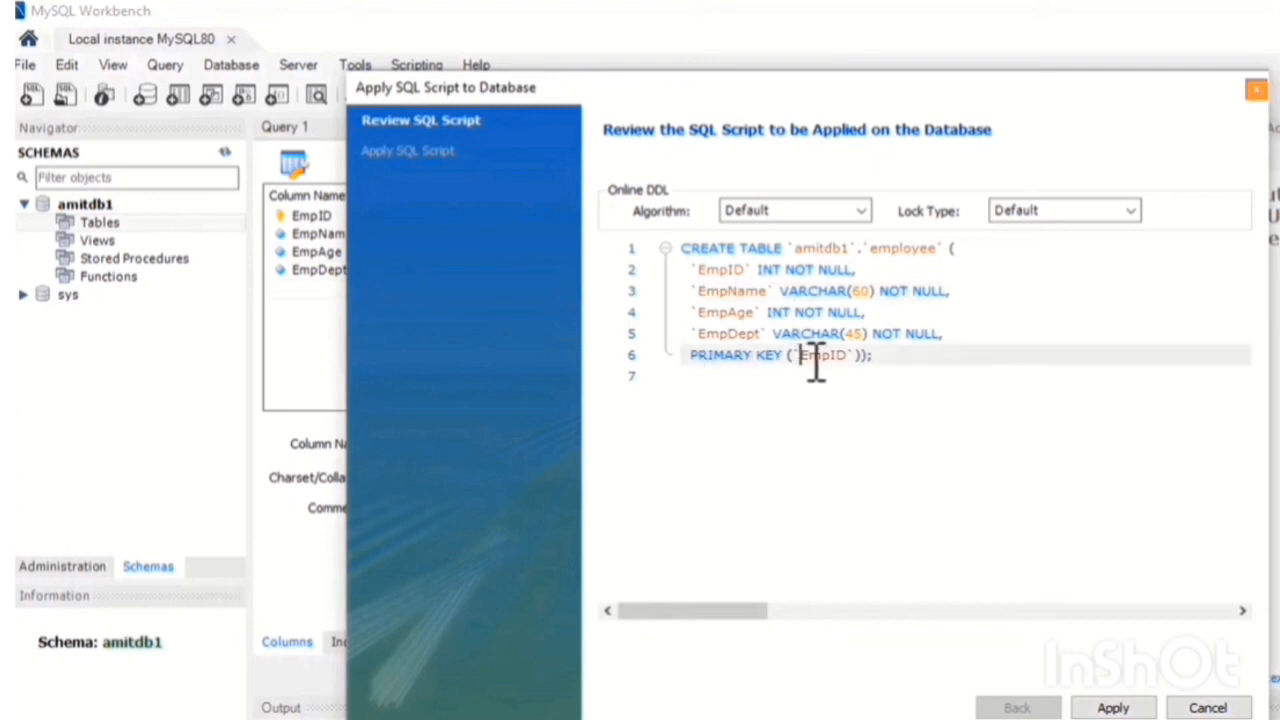
pyautogui.moveTo(816, 364); pyautogui.dragTo(854, 362)
pyautogui.click(903, 418)
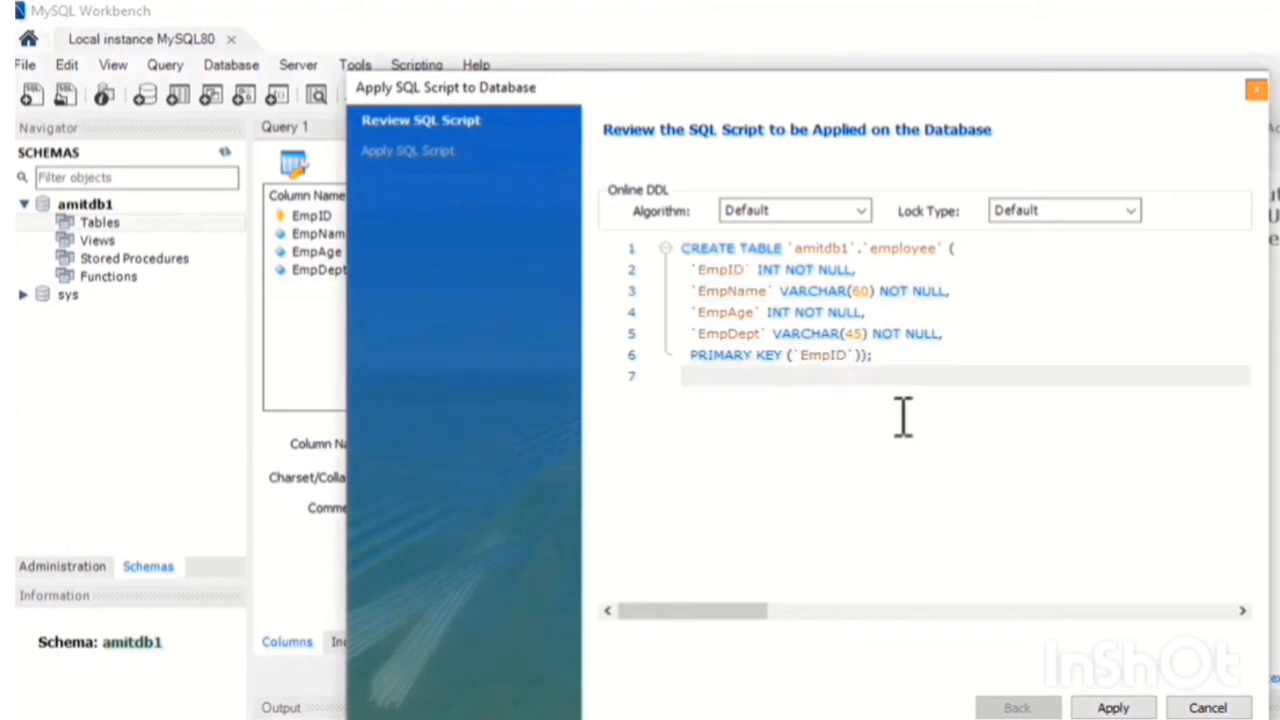
pyautogui.click(1112, 708)
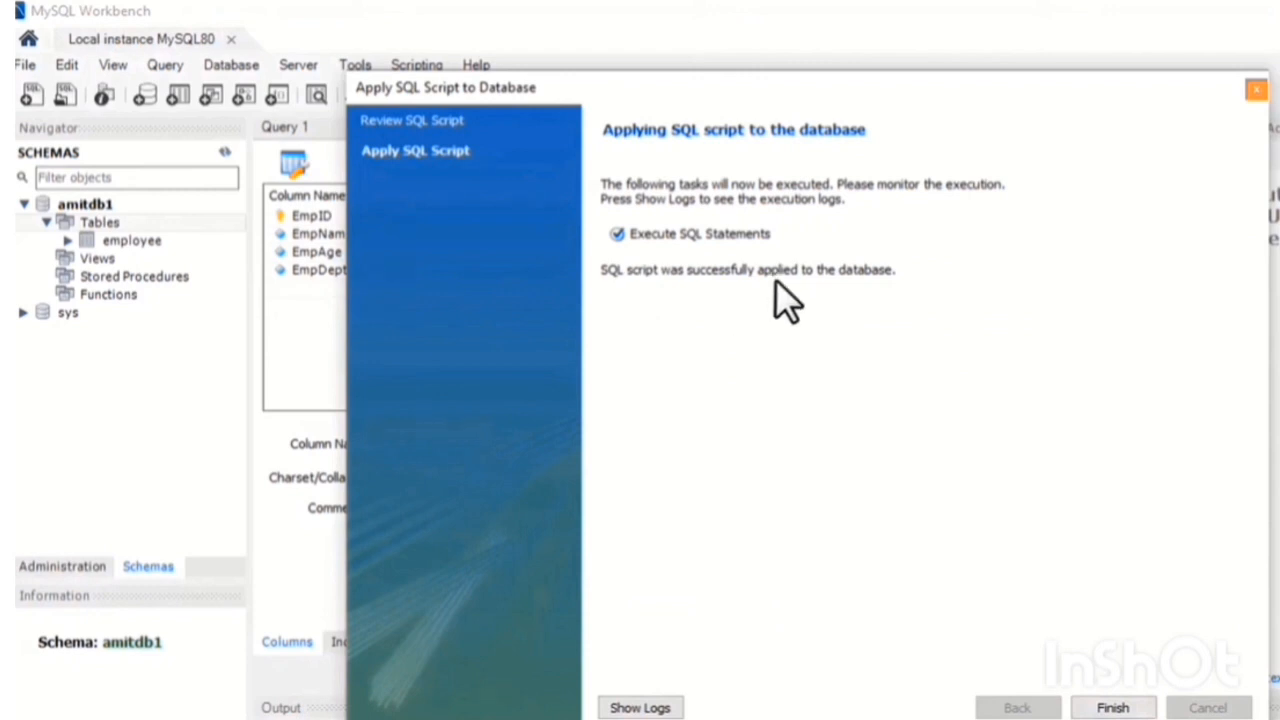
pyautogui.click(1113, 707)
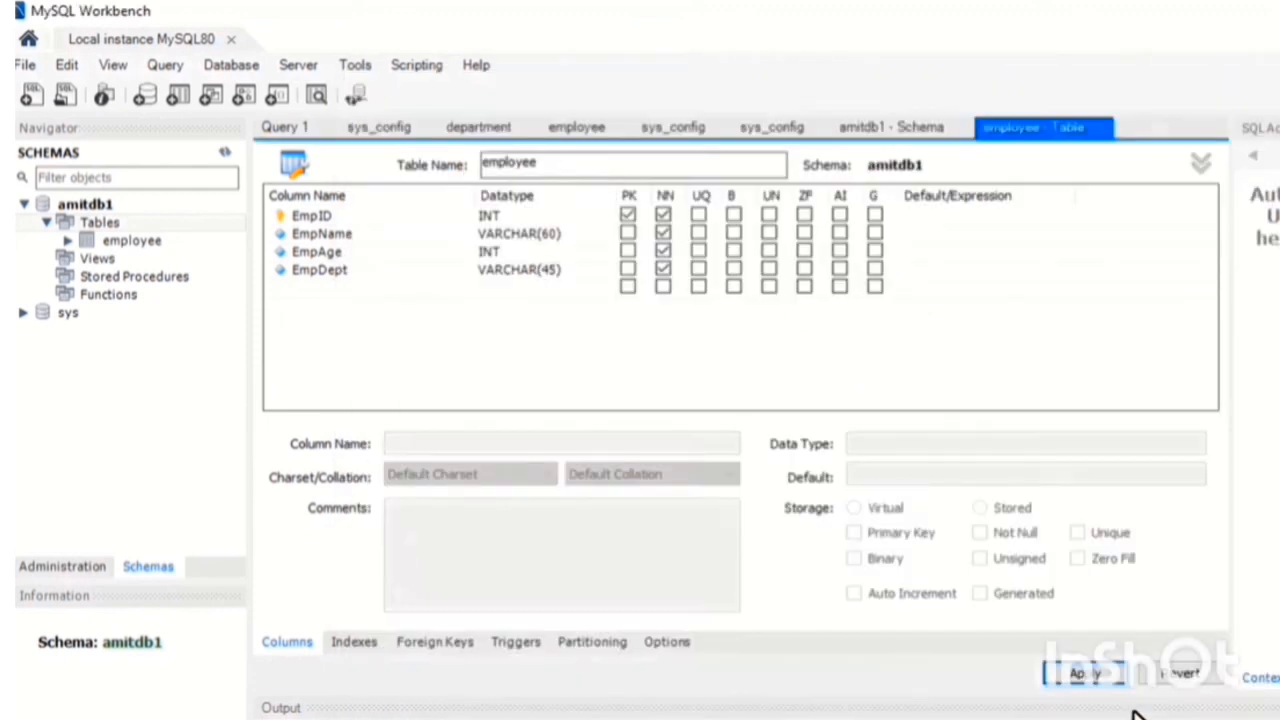
# Open the rows of the new employee table in an editable result grid and enlarge the grid area
pyautogui.doubleClick(124, 243)
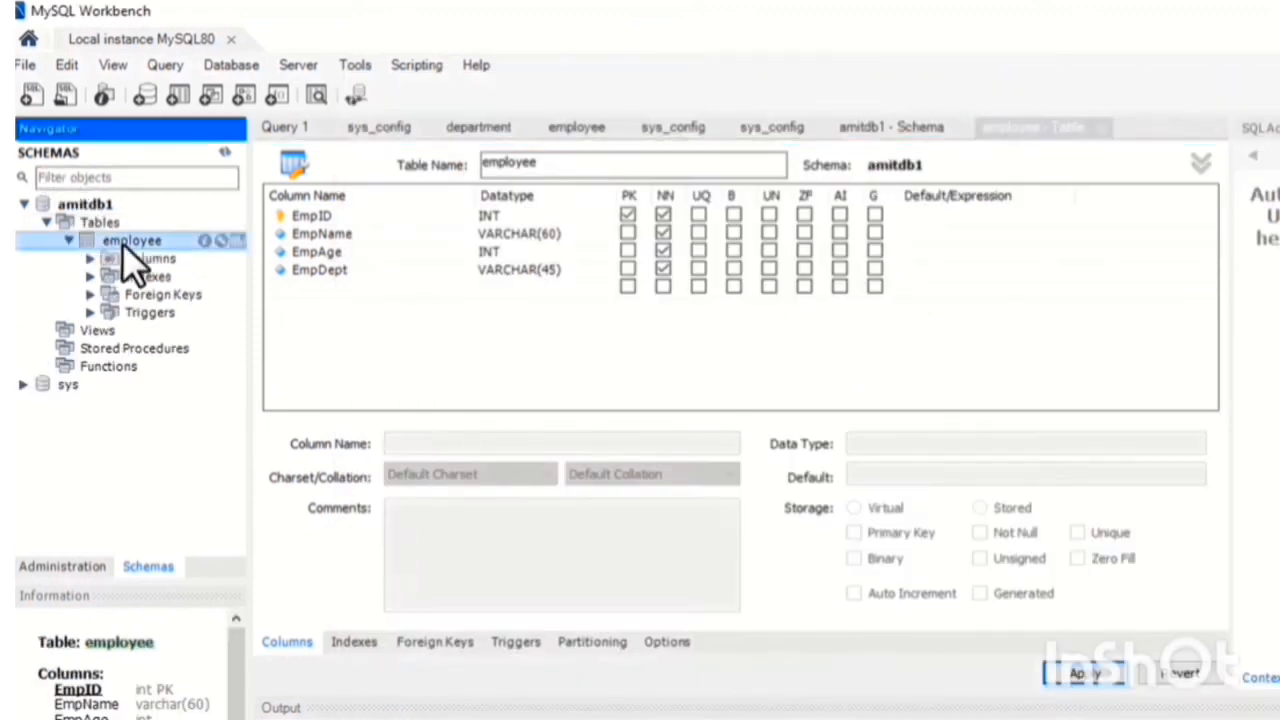
pyautogui.click(239, 240)
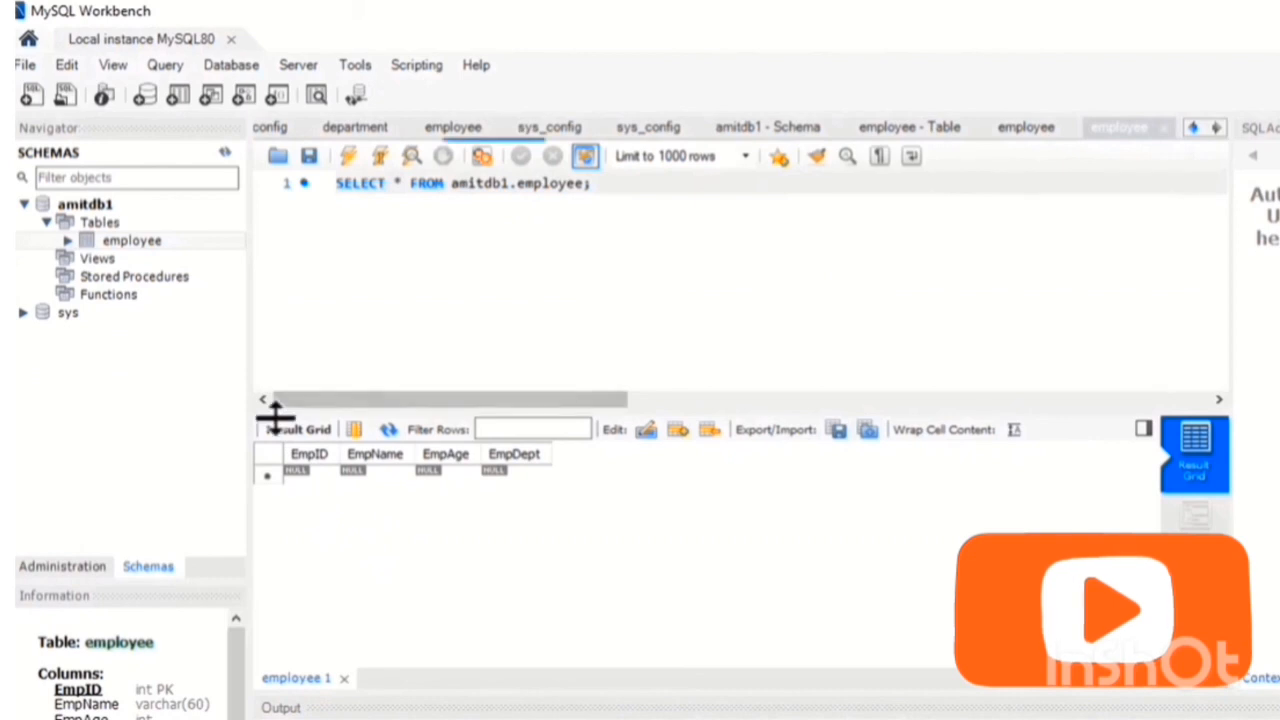
pyautogui.moveTo(276, 410); pyautogui.dragTo(286, 344)
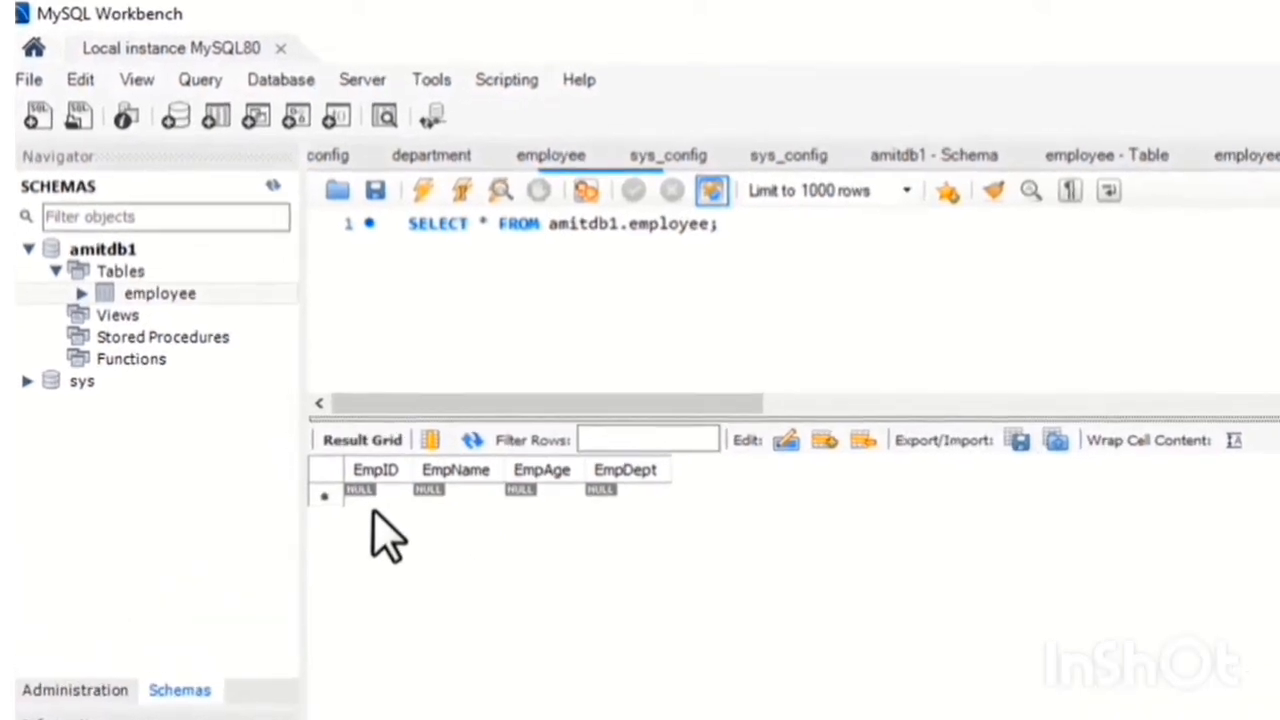
# Fill the first employee row with EmpID 1, the employee's name, EmpAge 25 and EmpDept Operations
pyautogui.click(396, 508)
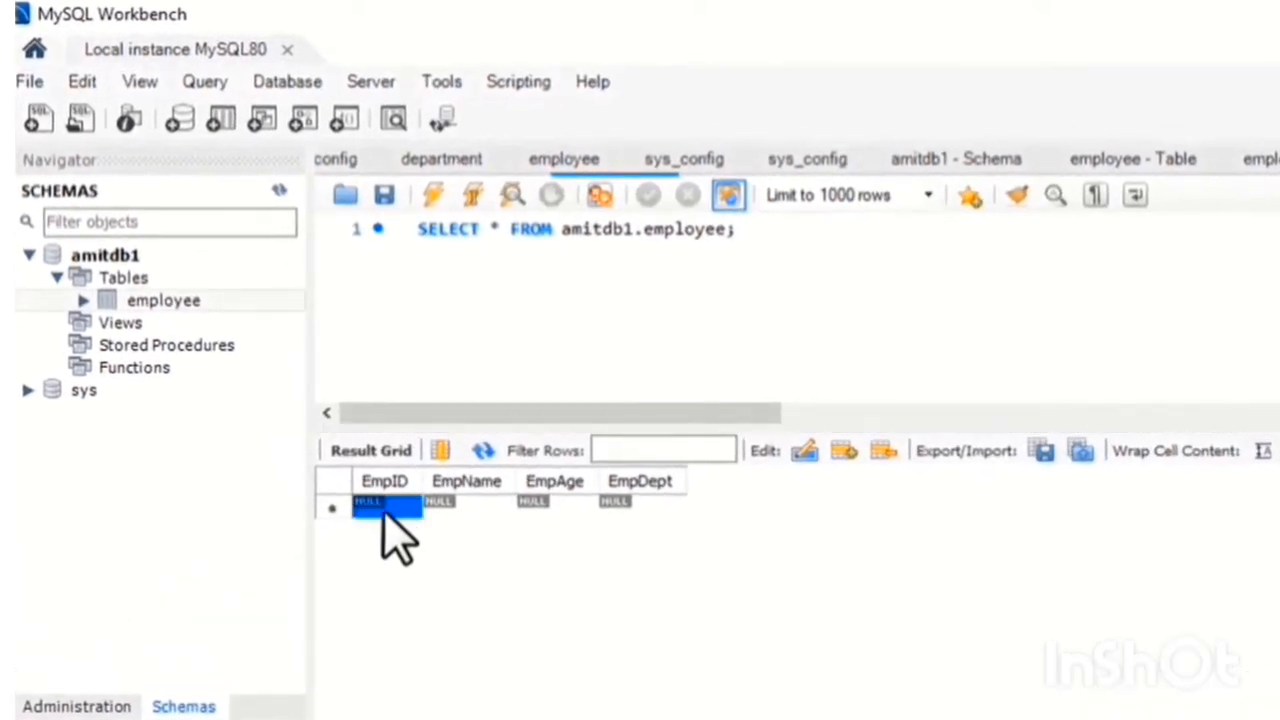
pyautogui.doubleClick(406, 509)
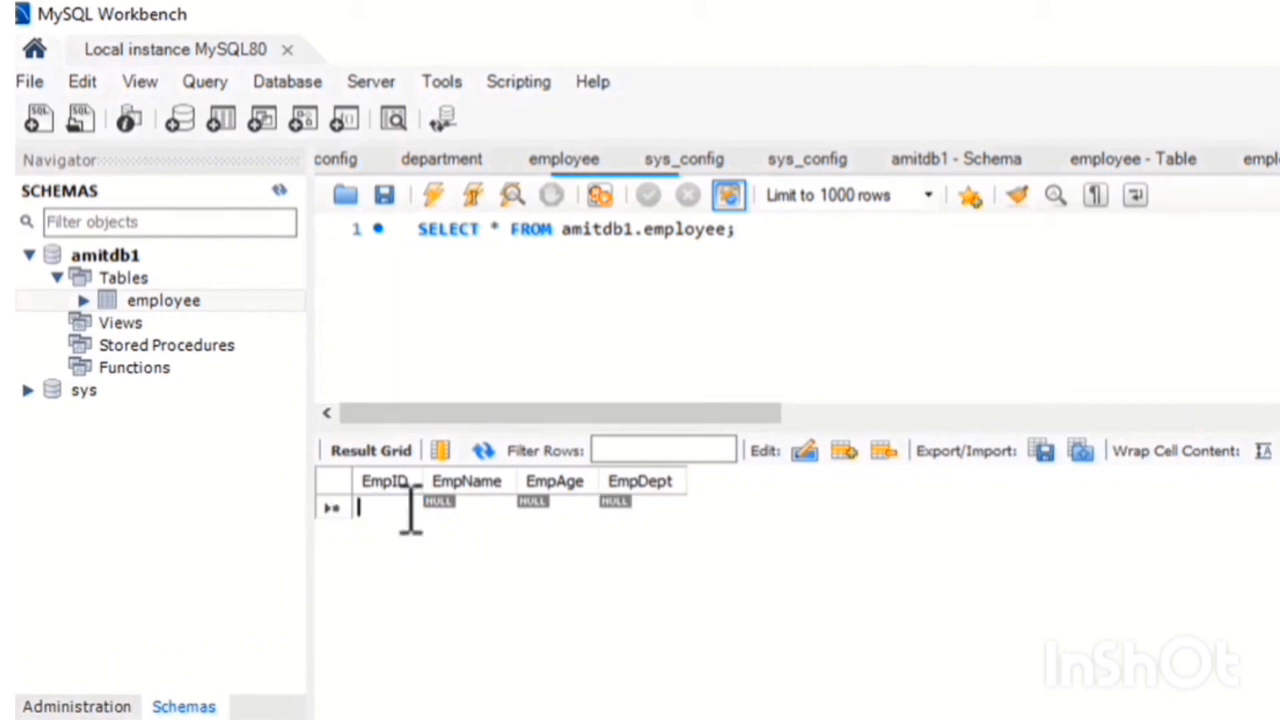
pyautogui.write('1')
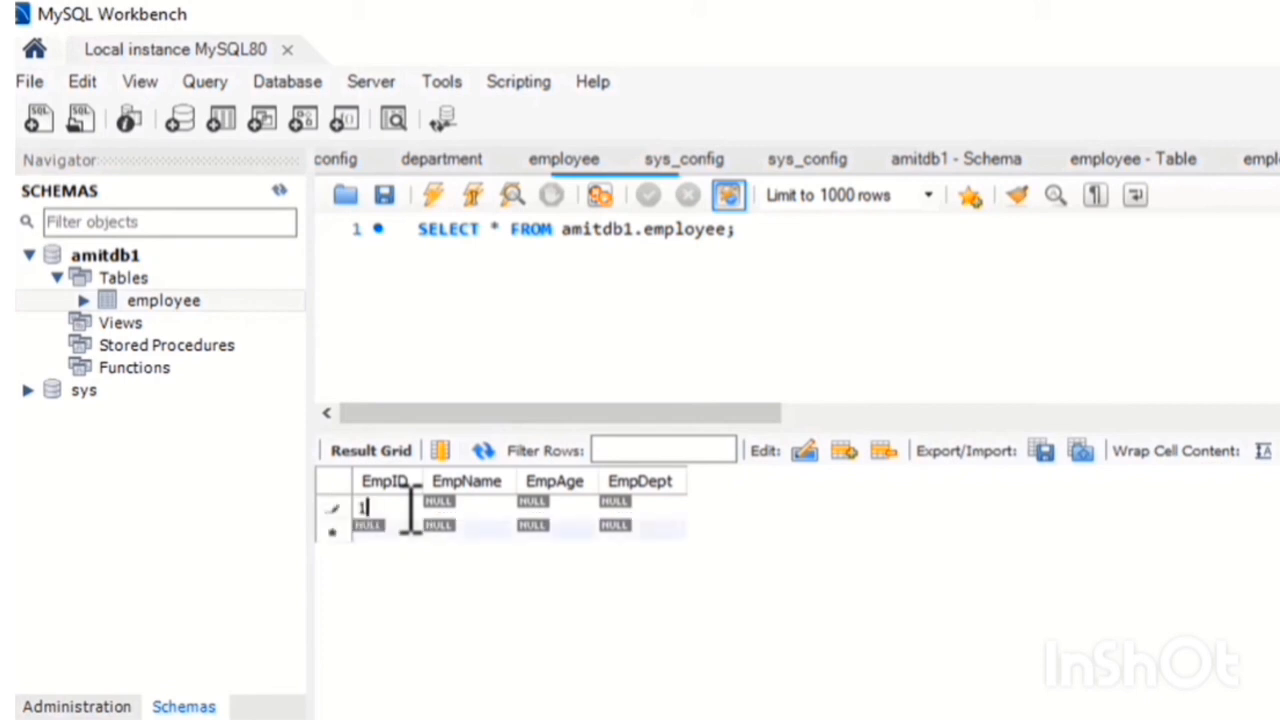
pyautogui.doubleClick(480, 509)
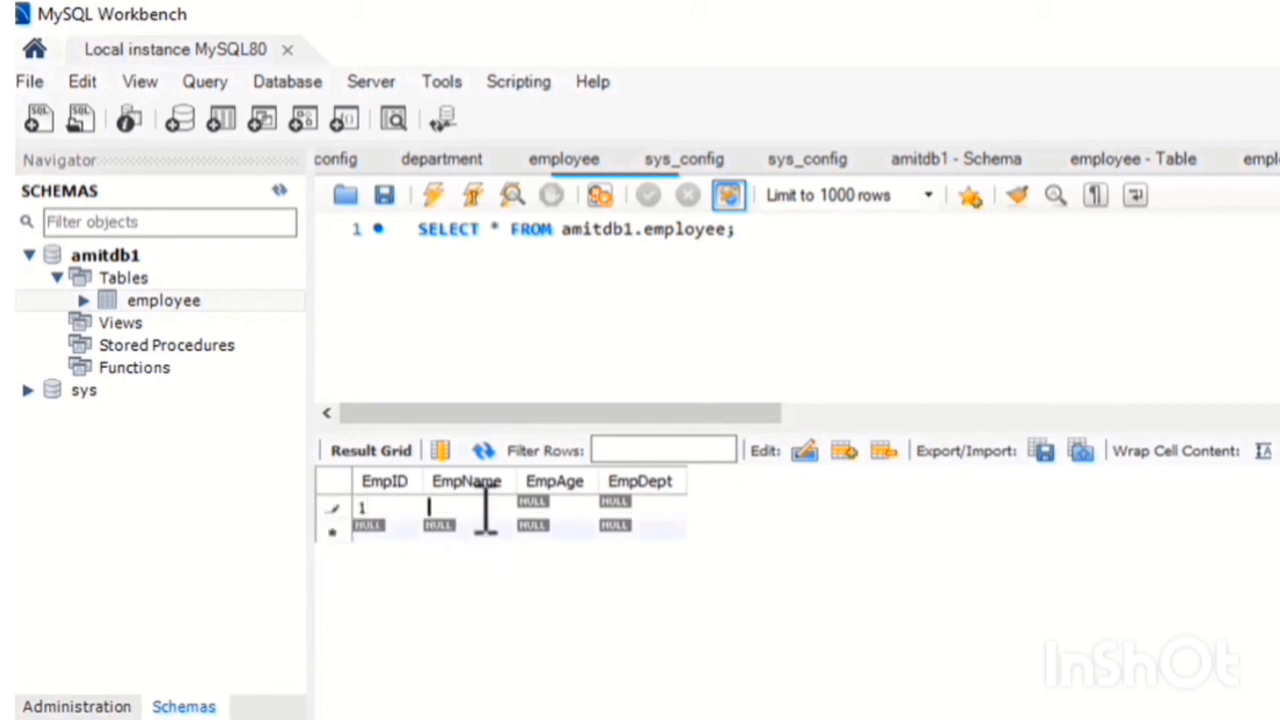
pyautogui.write('Tom')
pyautogui.doubleClick(560, 508)
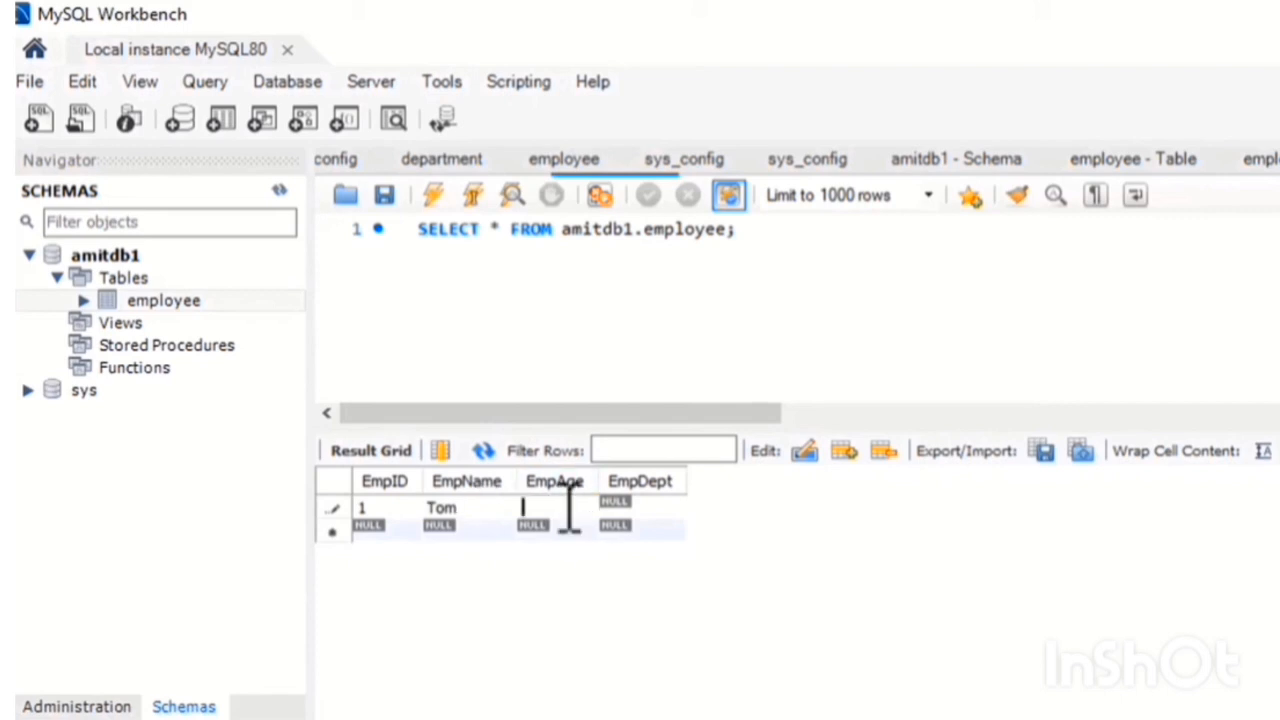
pyautogui.write('25')
pyautogui.doubleClick(614, 508)
pyautogui.write('Operations')
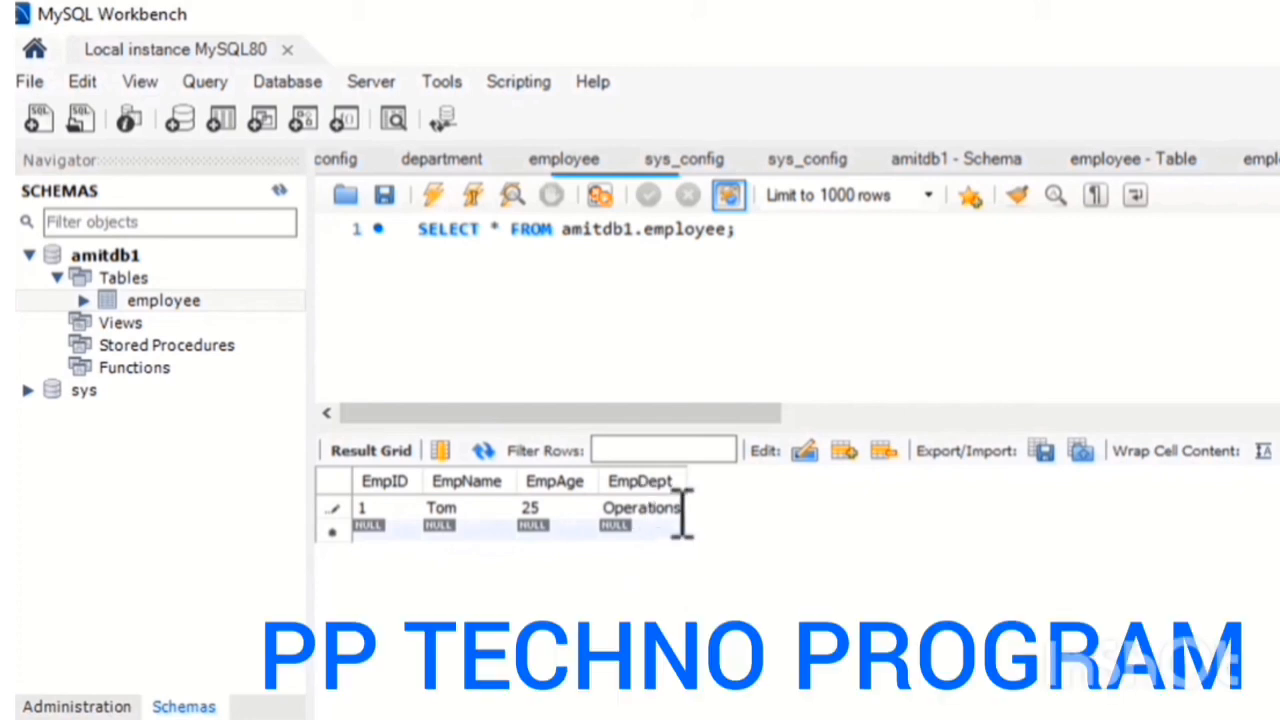
# Add a second employee row with EmpID 2, the employee's name, EmpAge 23 and EmpDept Finance
pyautogui.doubleClick(392, 531)
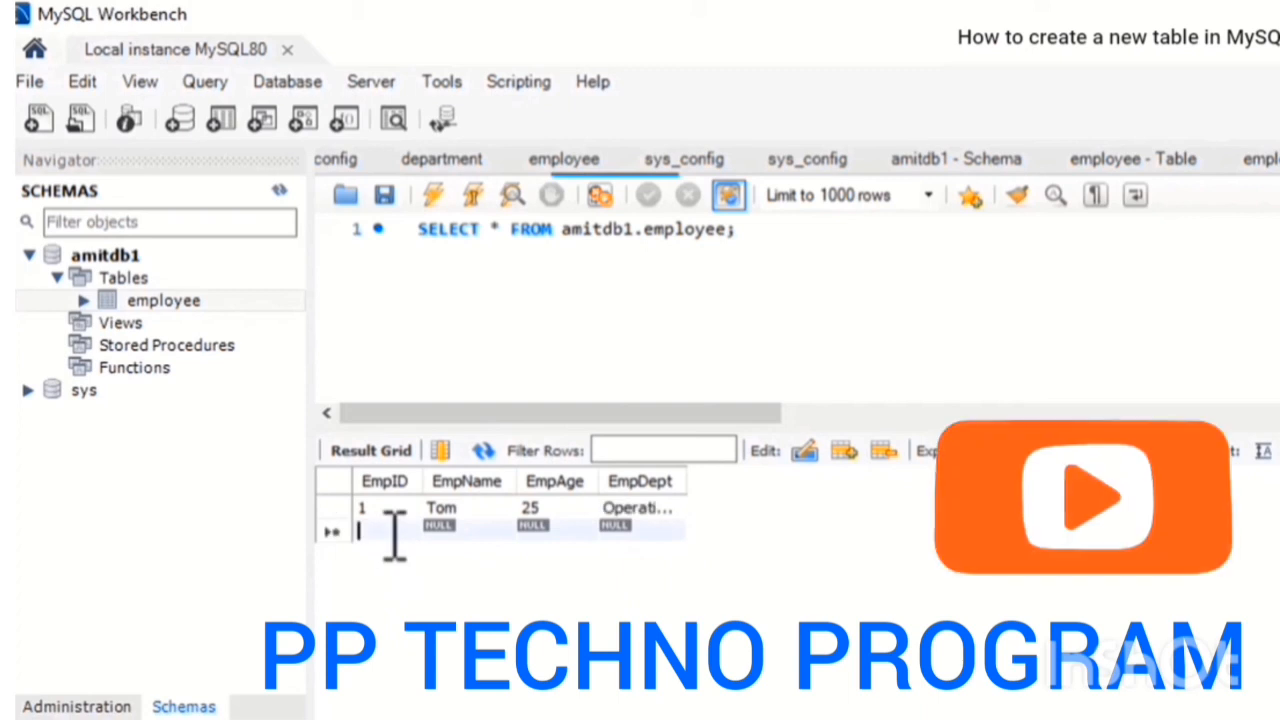
pyautogui.write('2')
pyautogui.doubleClick(440, 531)
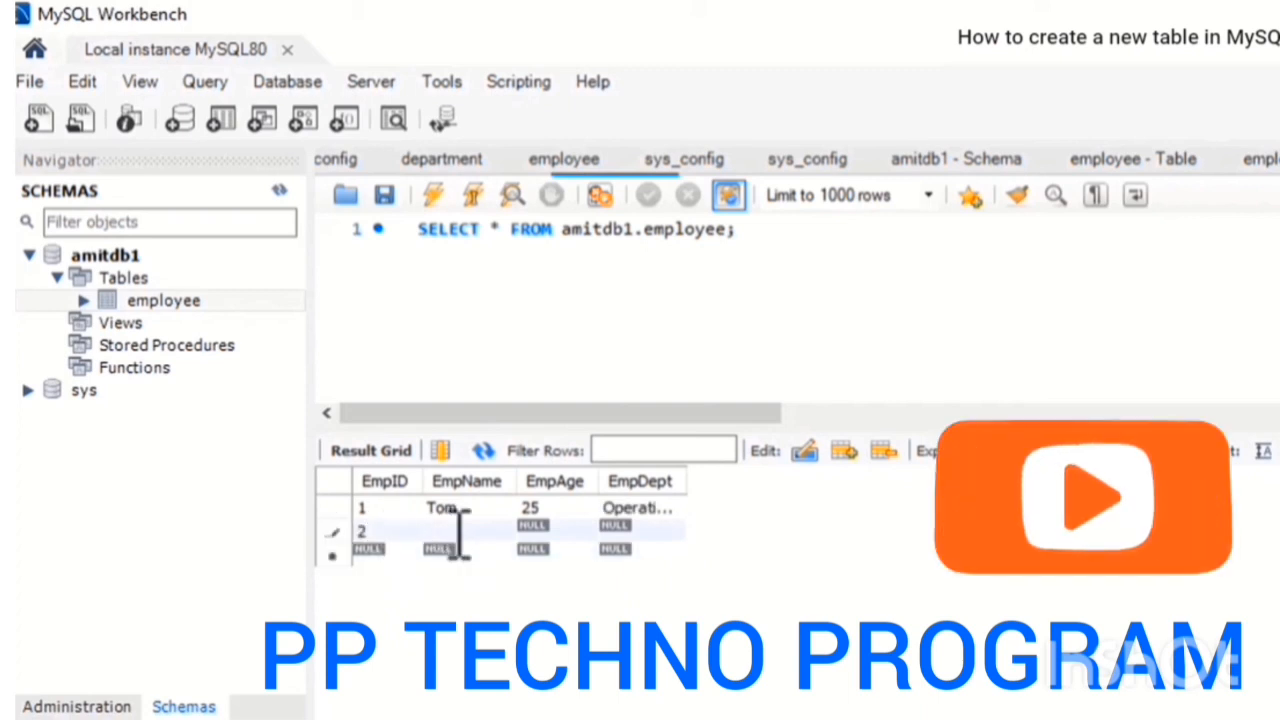
pyautogui.write('Emma')
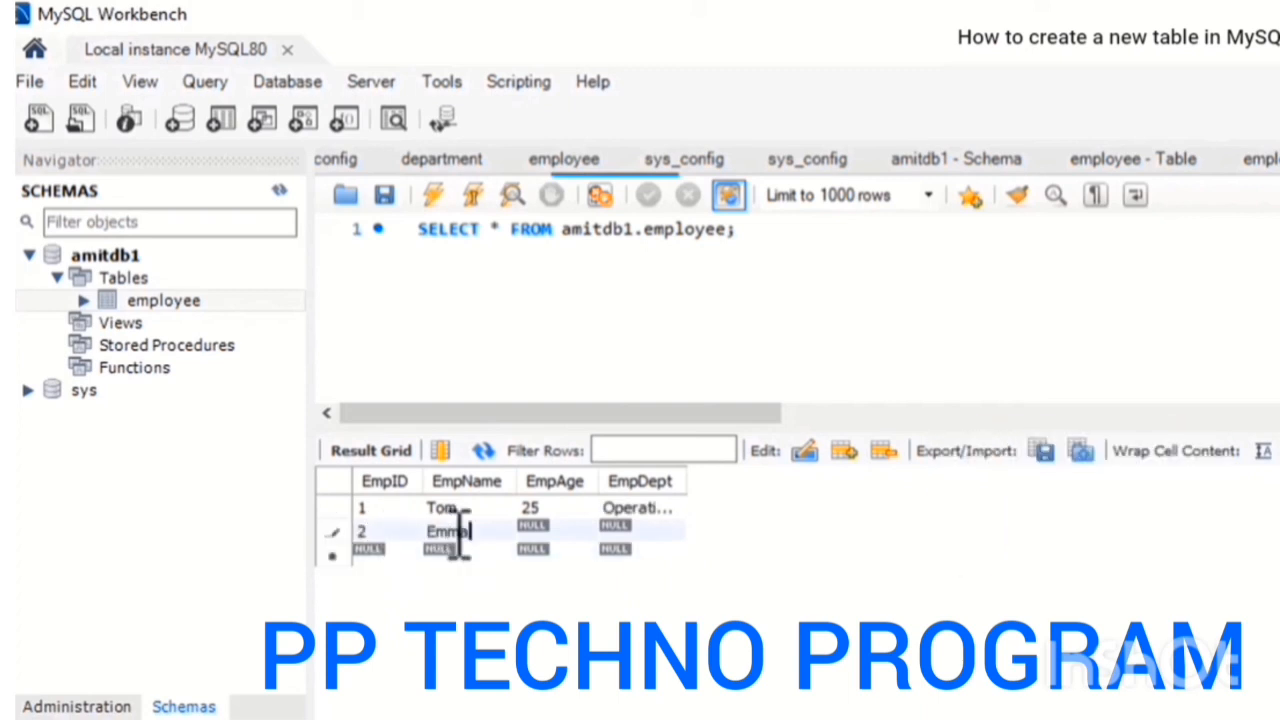
pyautogui.doubleClick(568, 532)
pyautogui.write('23')
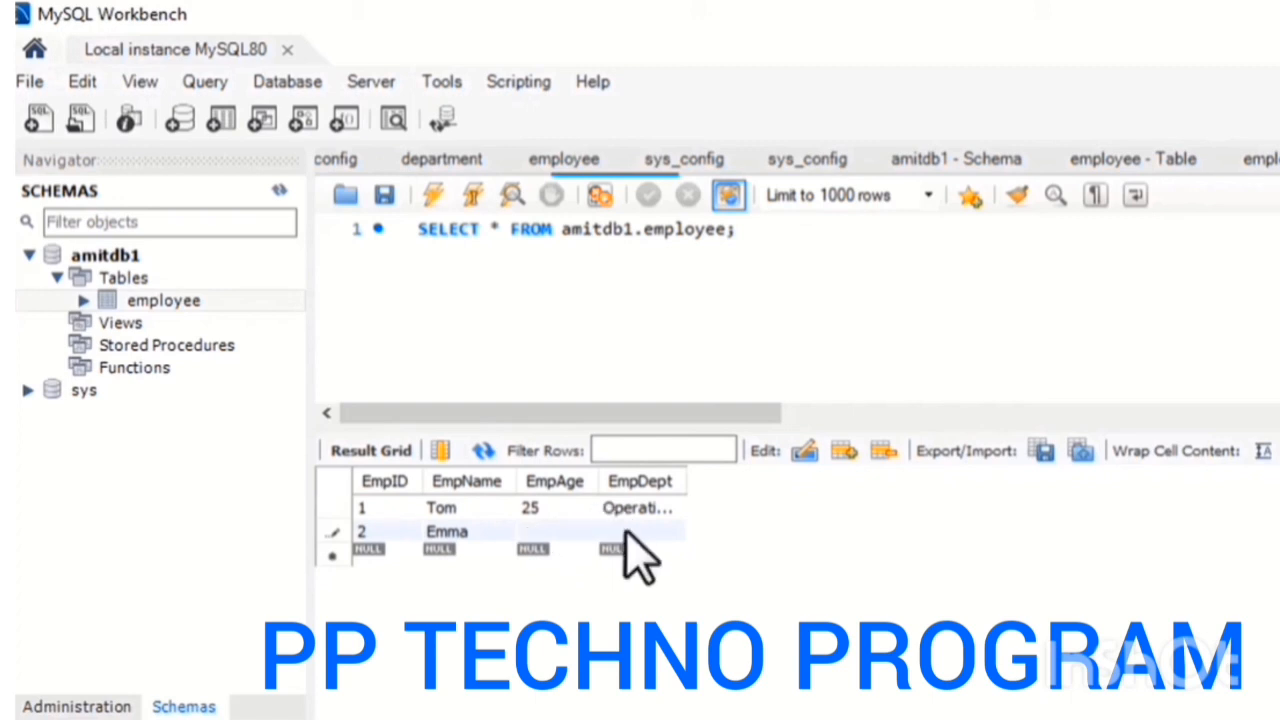
pyautogui.doubleClick(632, 534)
pyautogui.write('Finance')
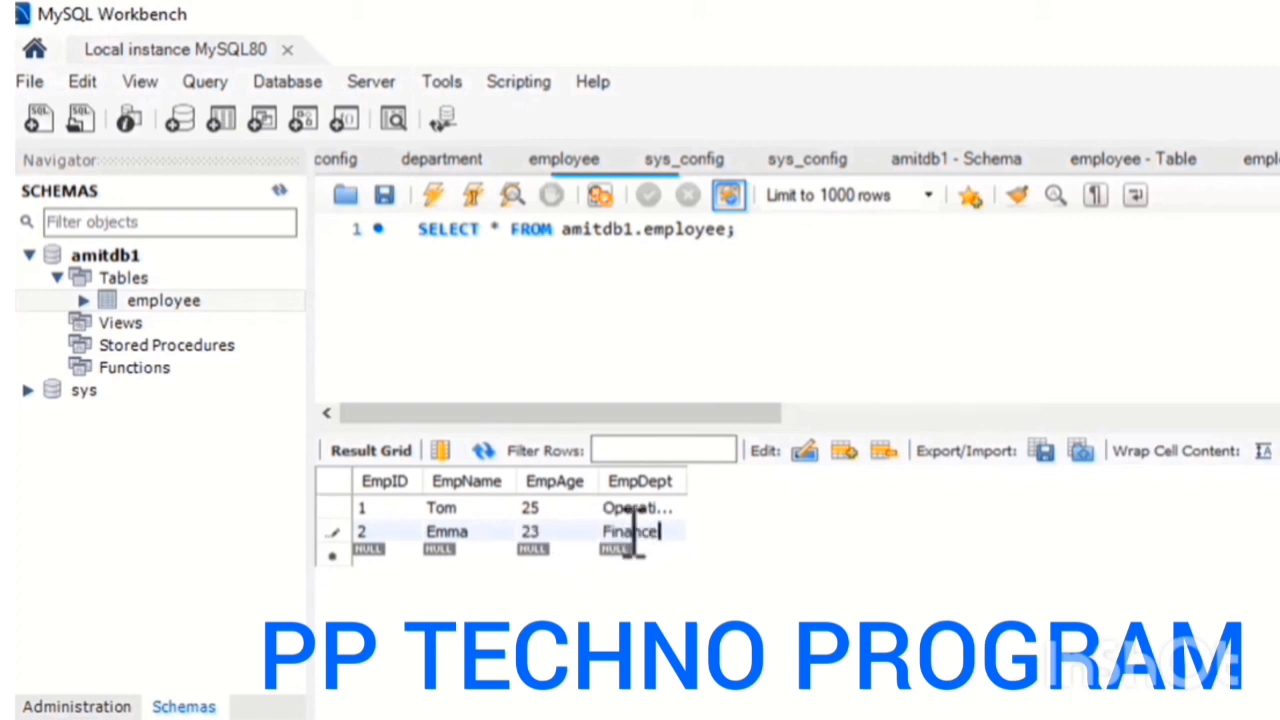
pyautogui.press('Return')
# Add a third employee row with EmpID 3, the employee's name, EmpAge 27 and EmpDept Marketing
pyautogui.doubleClick(383, 551)
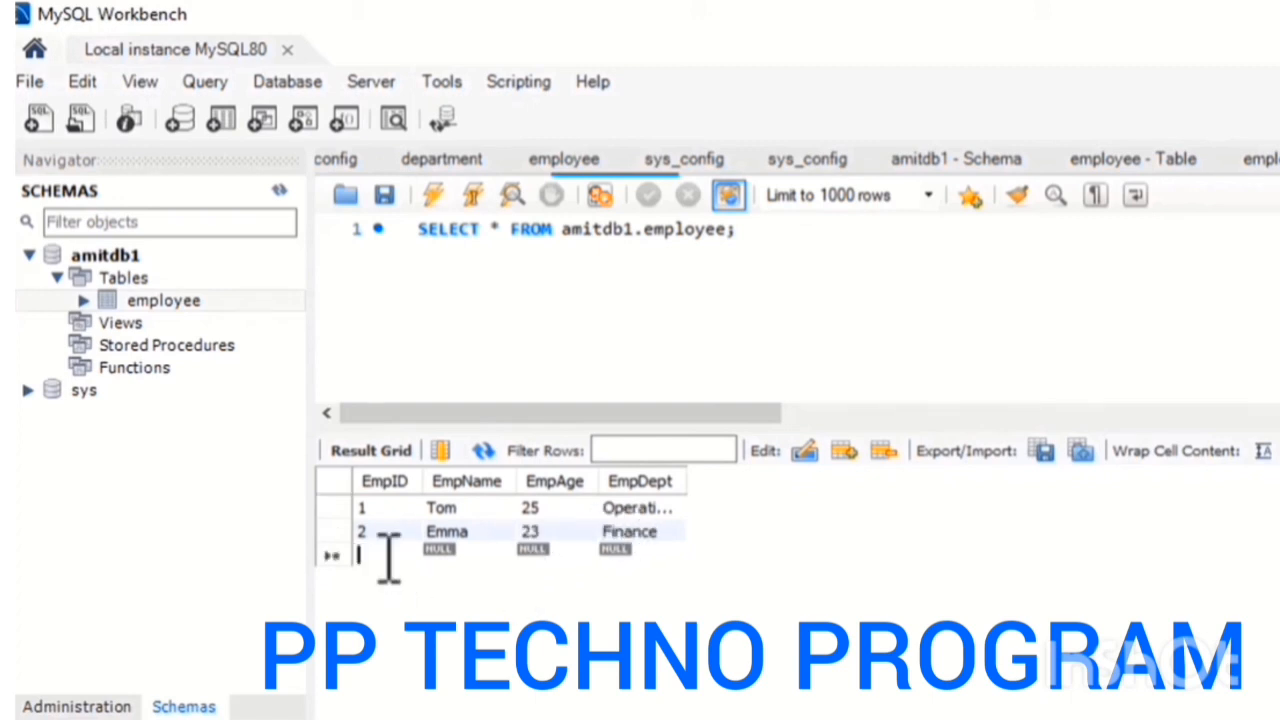
pyautogui.write('3')
pyautogui.press('Return')
pyautogui.doubleClick(485, 552)
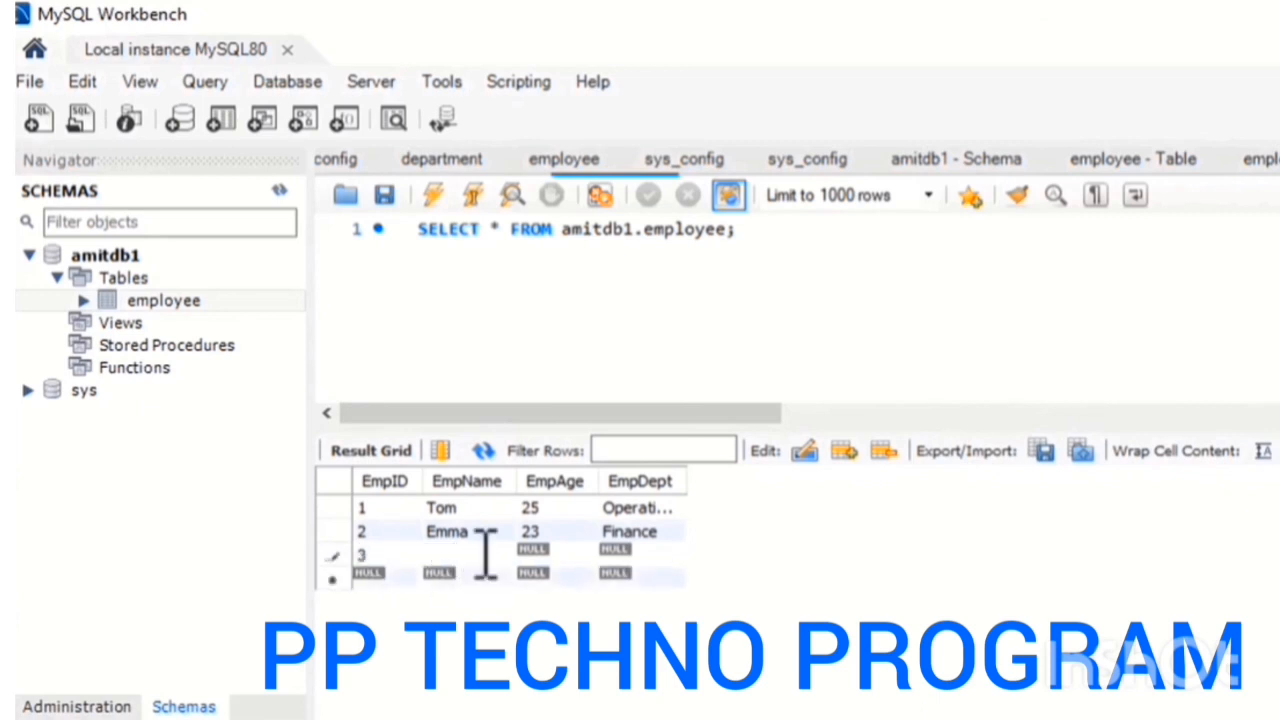
pyautogui.write('Brad')
pyautogui.press('Tab')
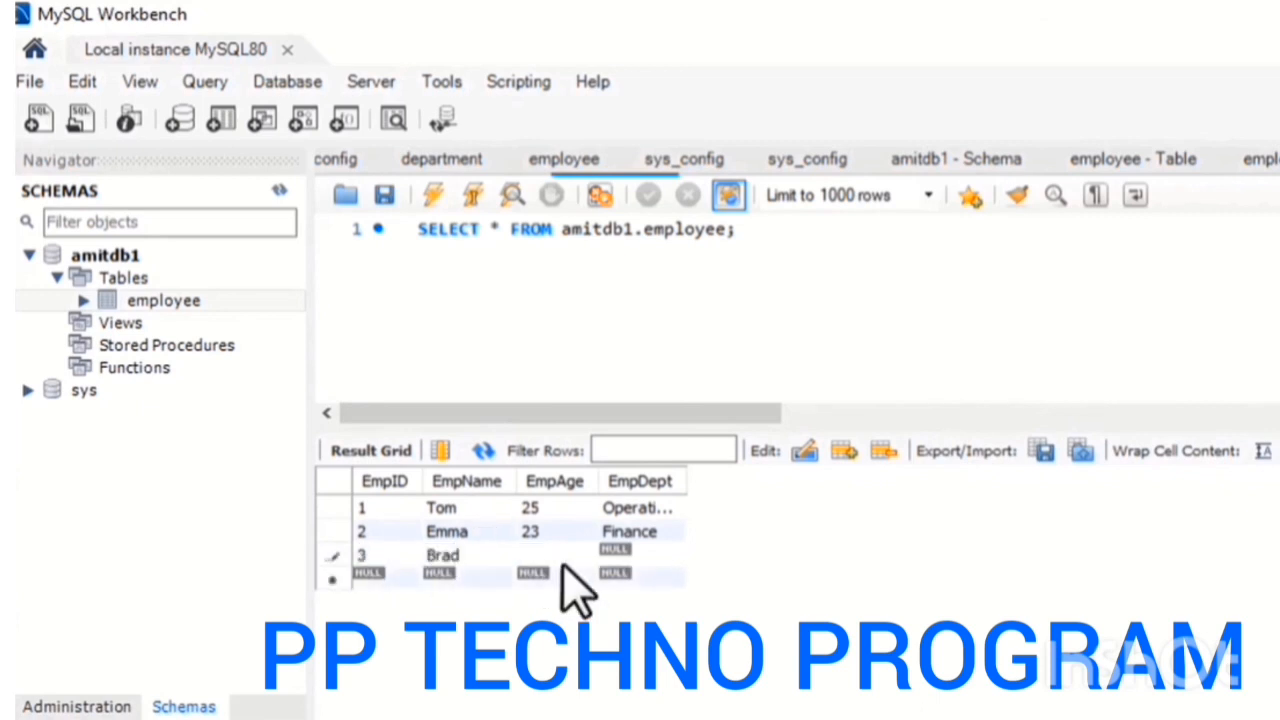
pyautogui.write('27')
pyautogui.press('Tab')
pyautogui.write('=')
pyautogui.press('BackSpace')
pyautogui.write('Marketing')
# Add a fourth employee row with EmpID 4, the employee's name, EmpAge 26 and EmpDept IT
pyautogui.click(368, 575)
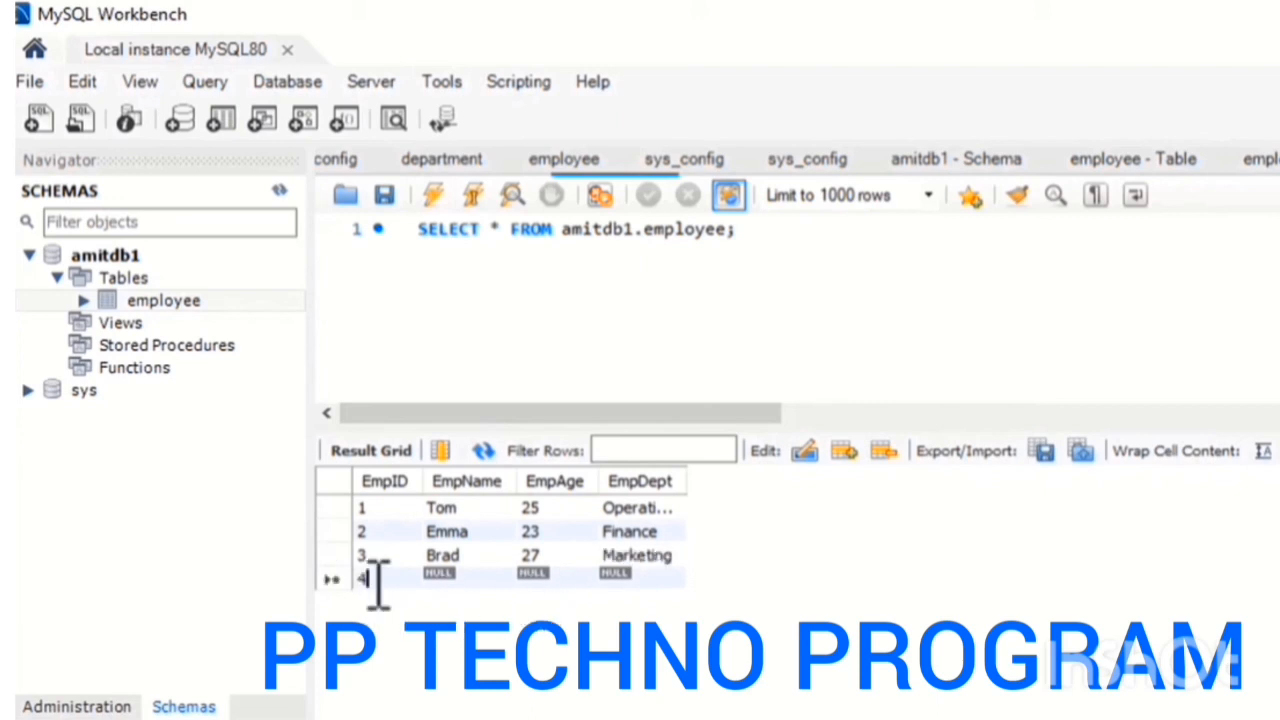
pyautogui.write('4')
pyautogui.click(456, 578)
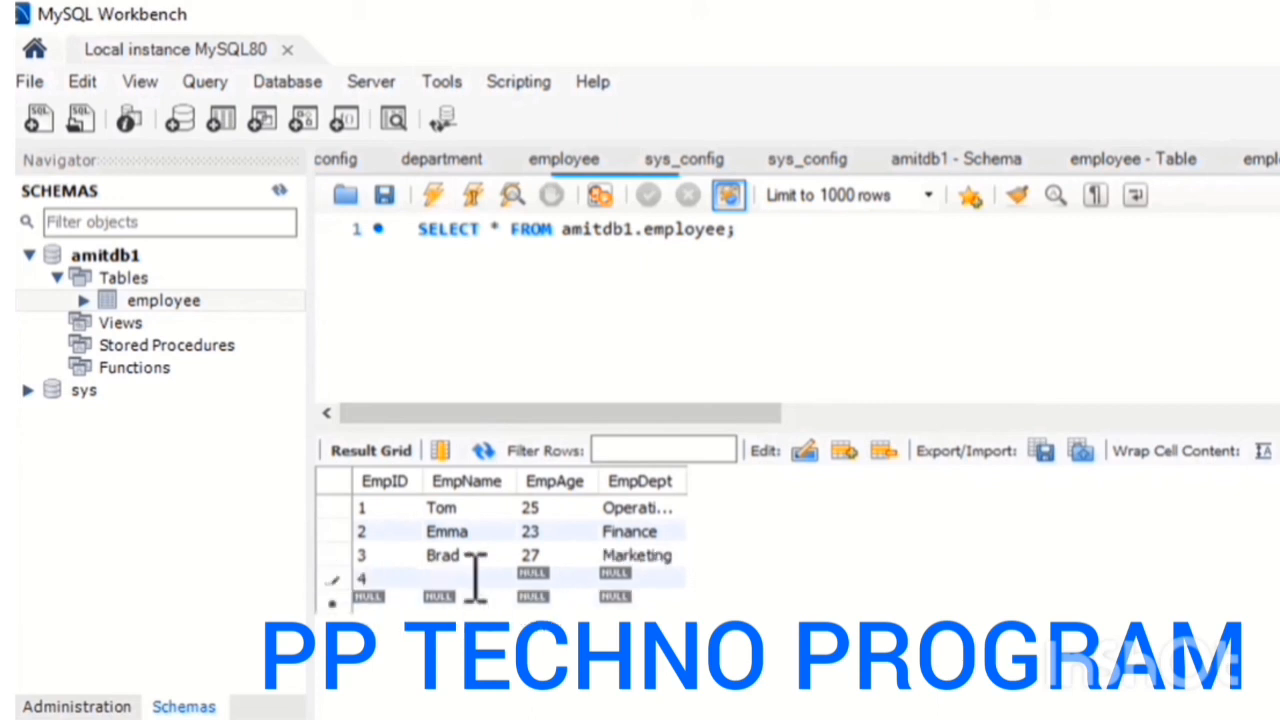
pyautogui.write('Bradley')
pyautogui.click(531, 578)
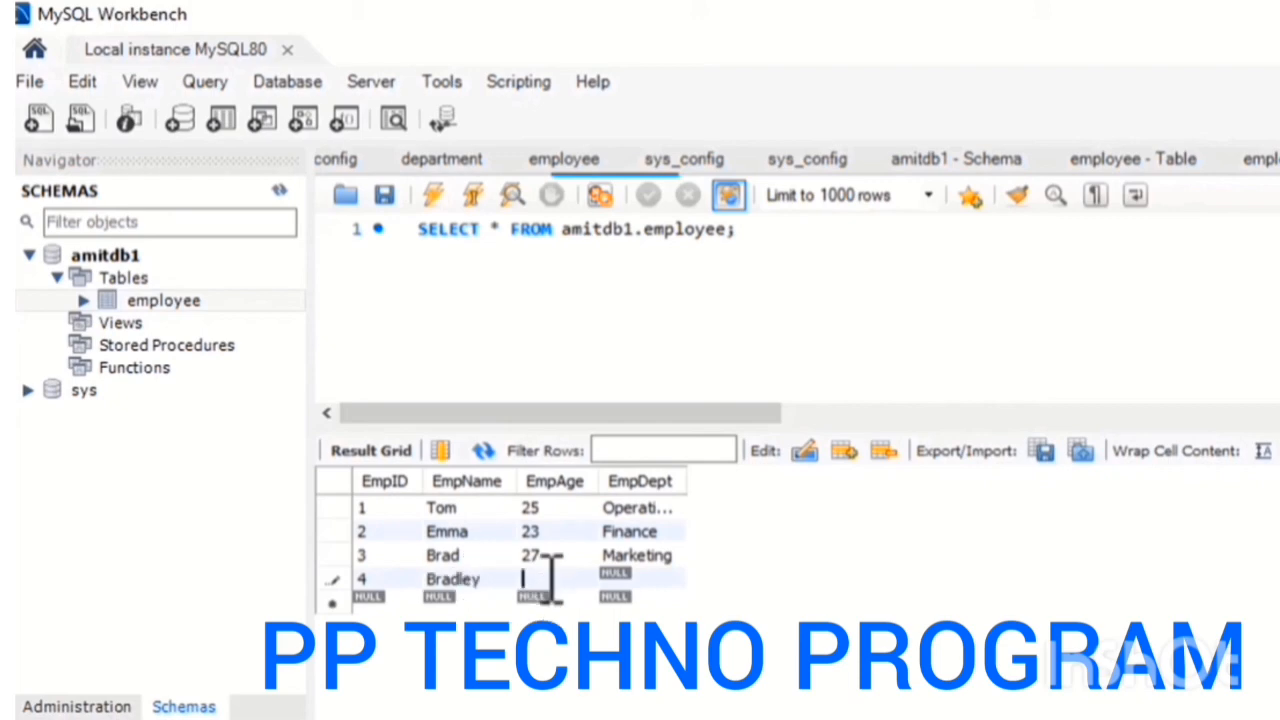
pyautogui.write('26')
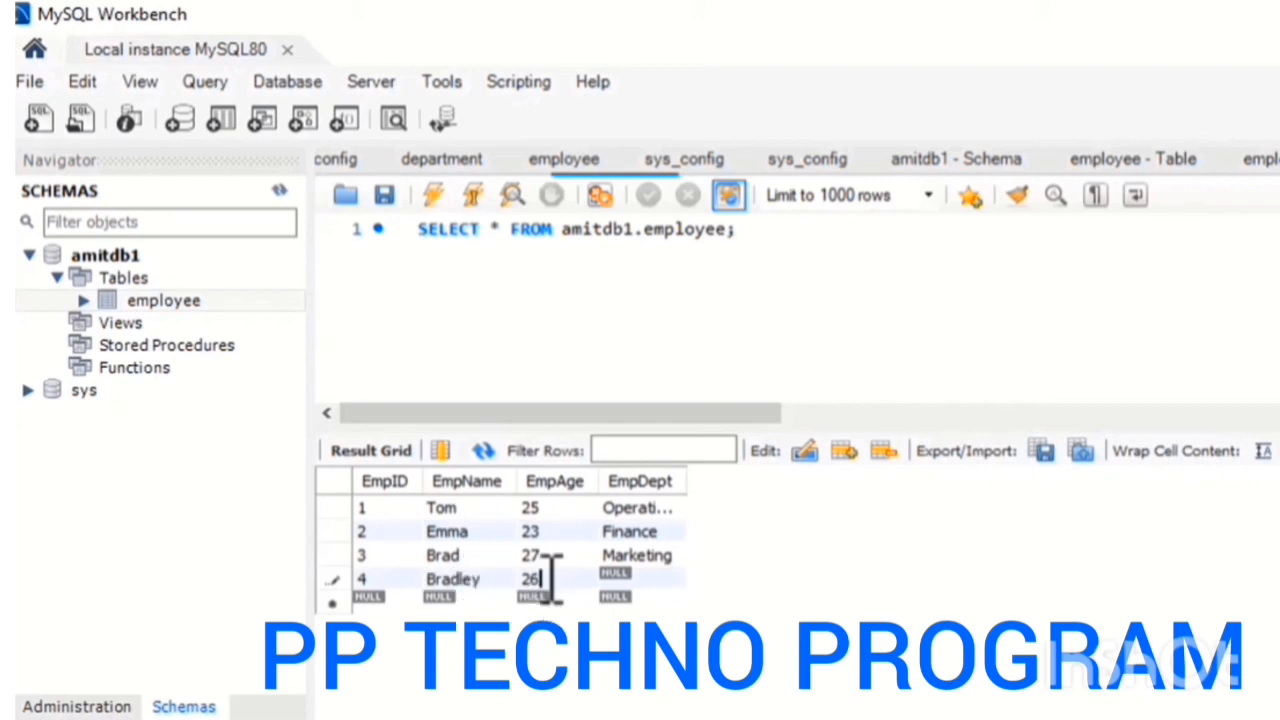
pyautogui.click(629, 579)
pyautogui.write('IT')
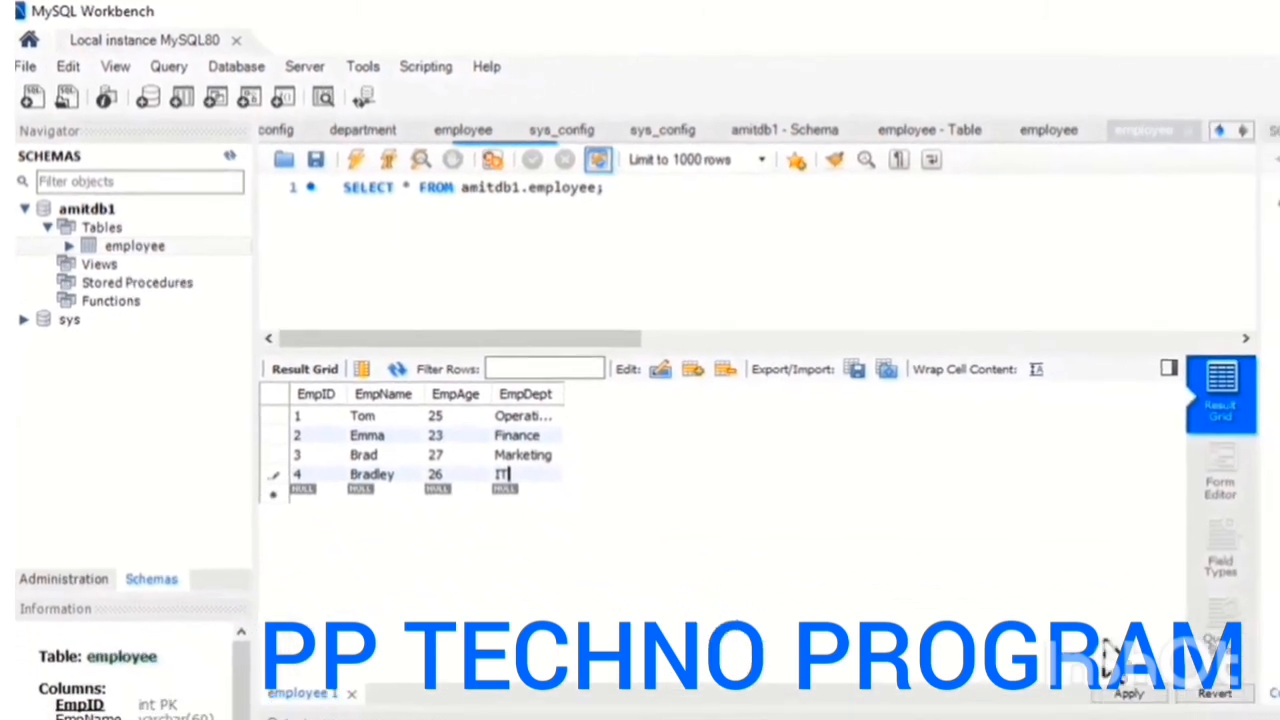
# Review the generated INSERT statements for the four employee rows and apply them to the database
pyautogui.click(1095, 670)
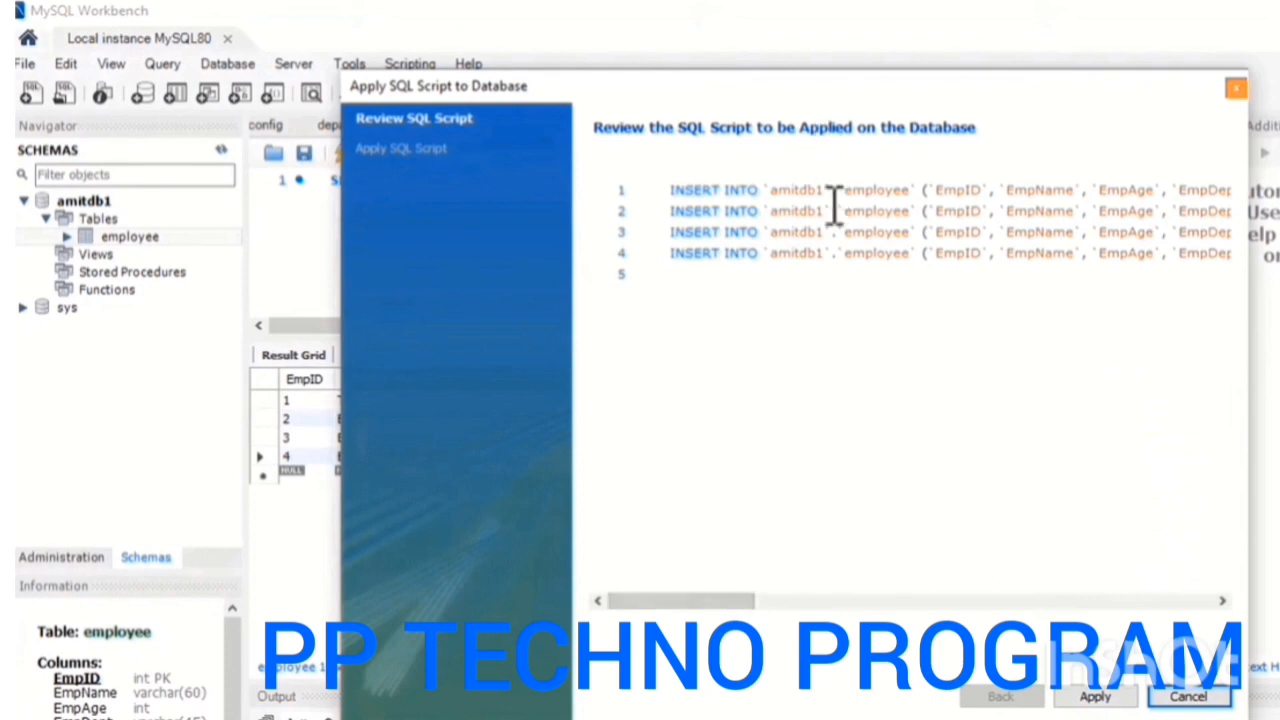
pyautogui.moveTo(672, 192); pyautogui.dragTo(771, 192)
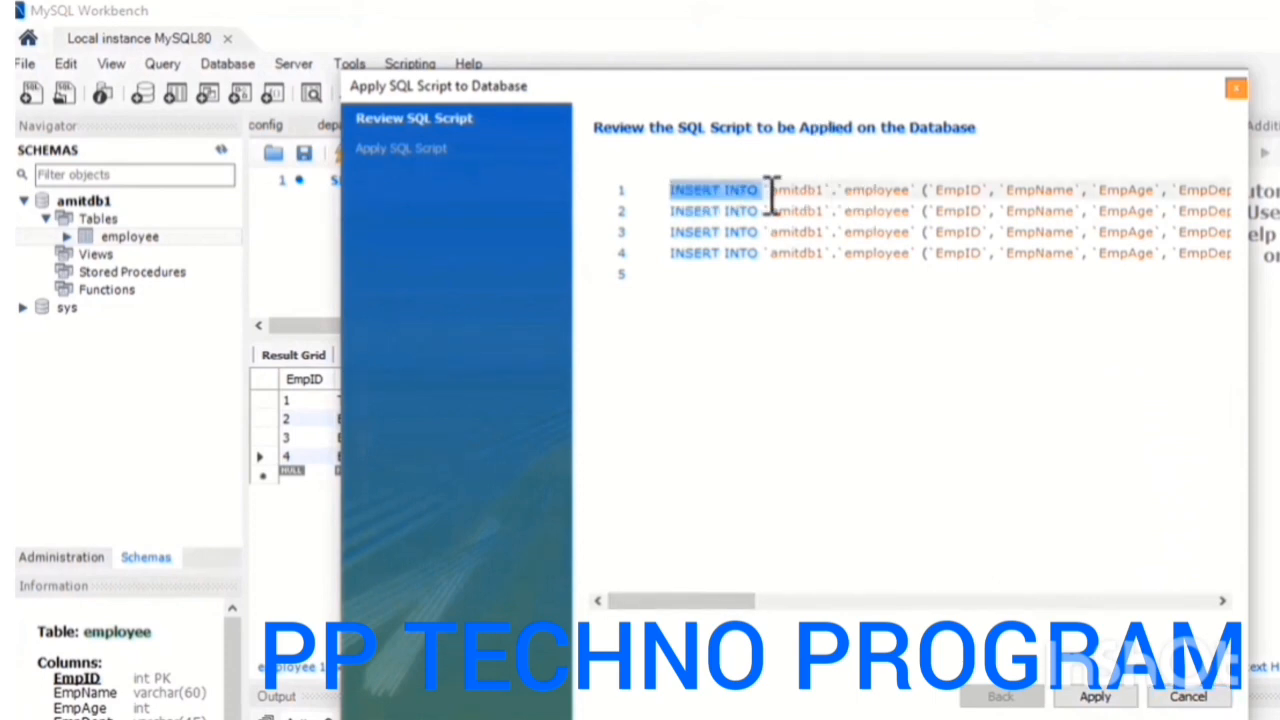
pyautogui.moveTo(746, 597); pyautogui.dragTo(803, 600)
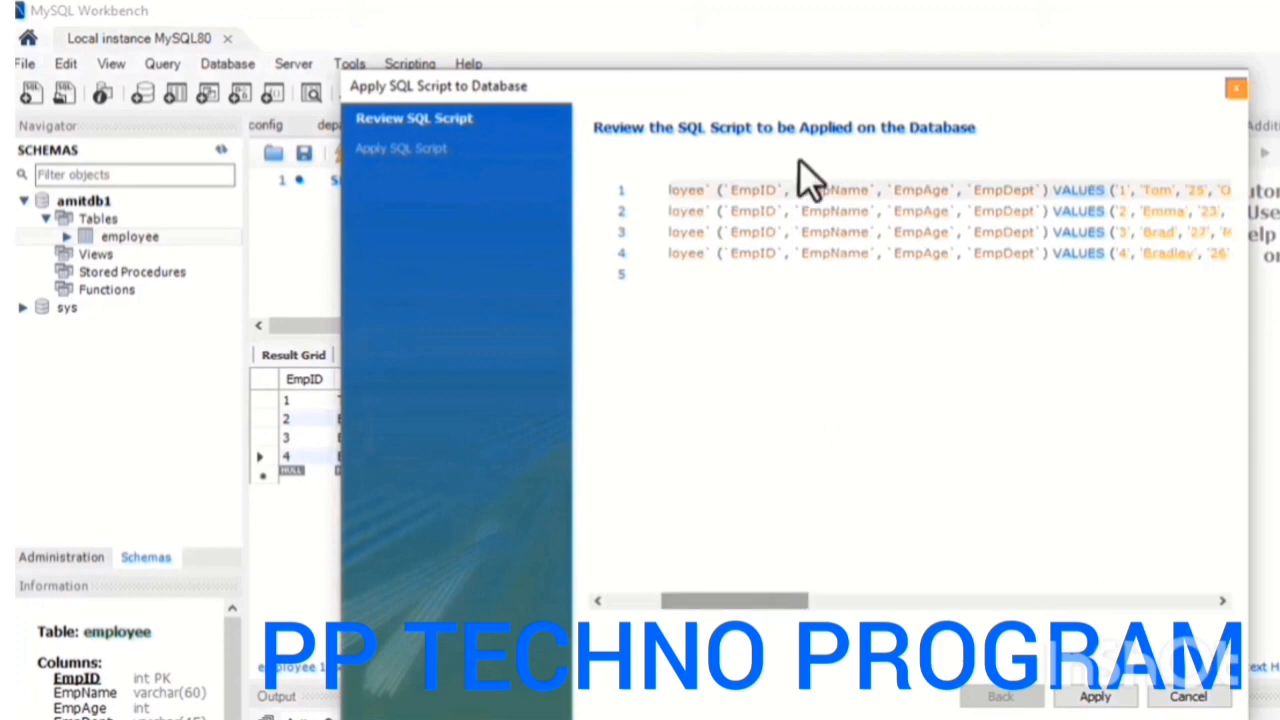
pyautogui.moveTo(727, 194); pyautogui.dragTo(932, 195)
pyautogui.moveTo(1116, 197); pyautogui.dragTo(1122, 198)
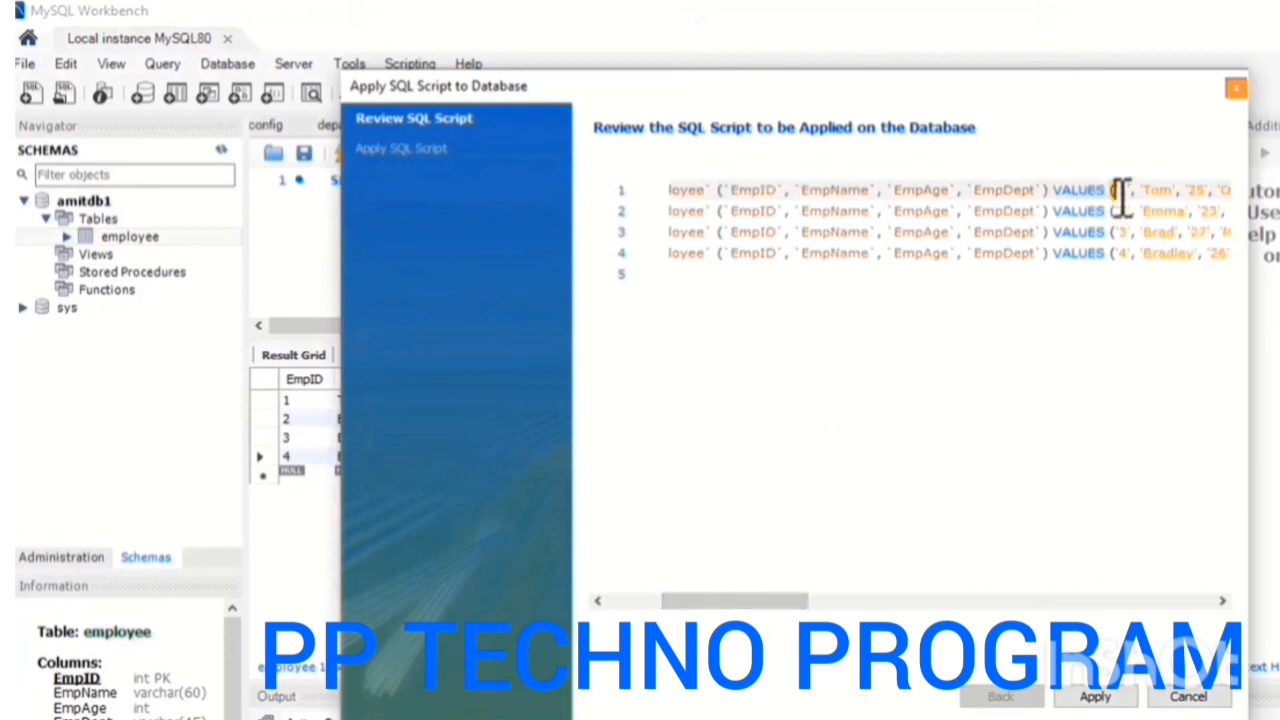
pyautogui.moveTo(737, 601); pyautogui.dragTo(843, 601)
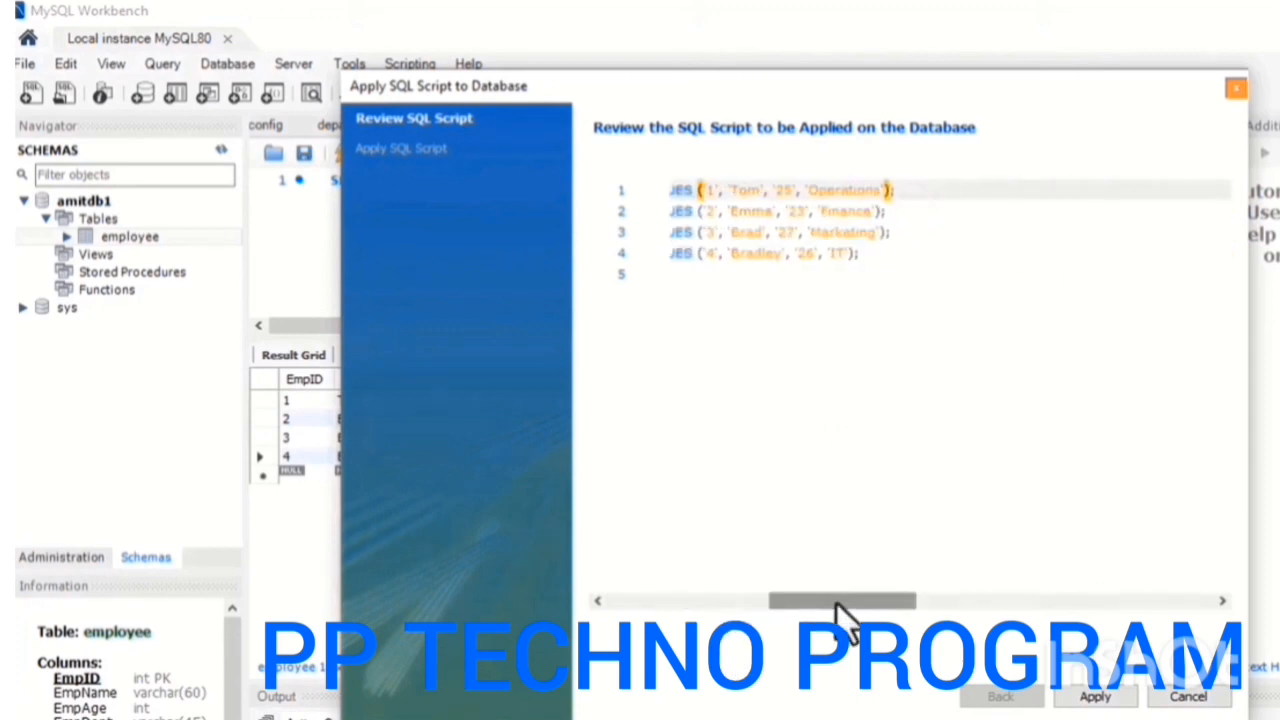
pyautogui.click(776, 233)
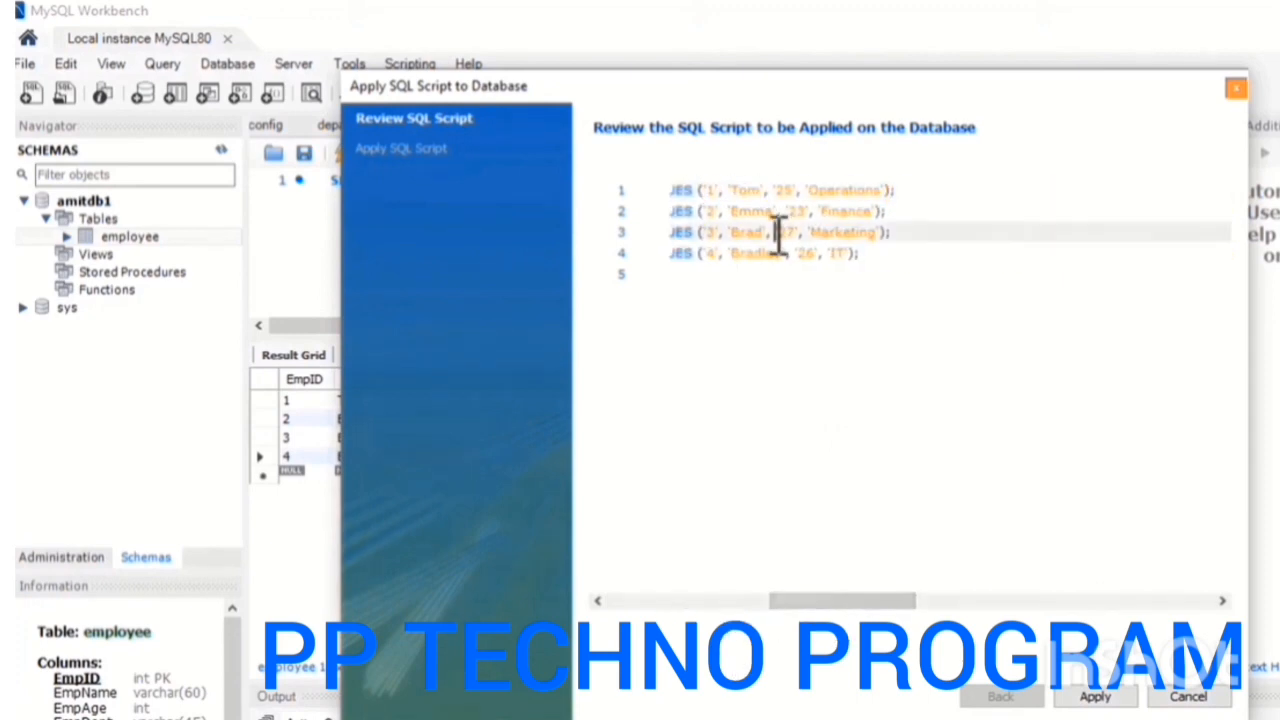
pyautogui.click(1099, 702)
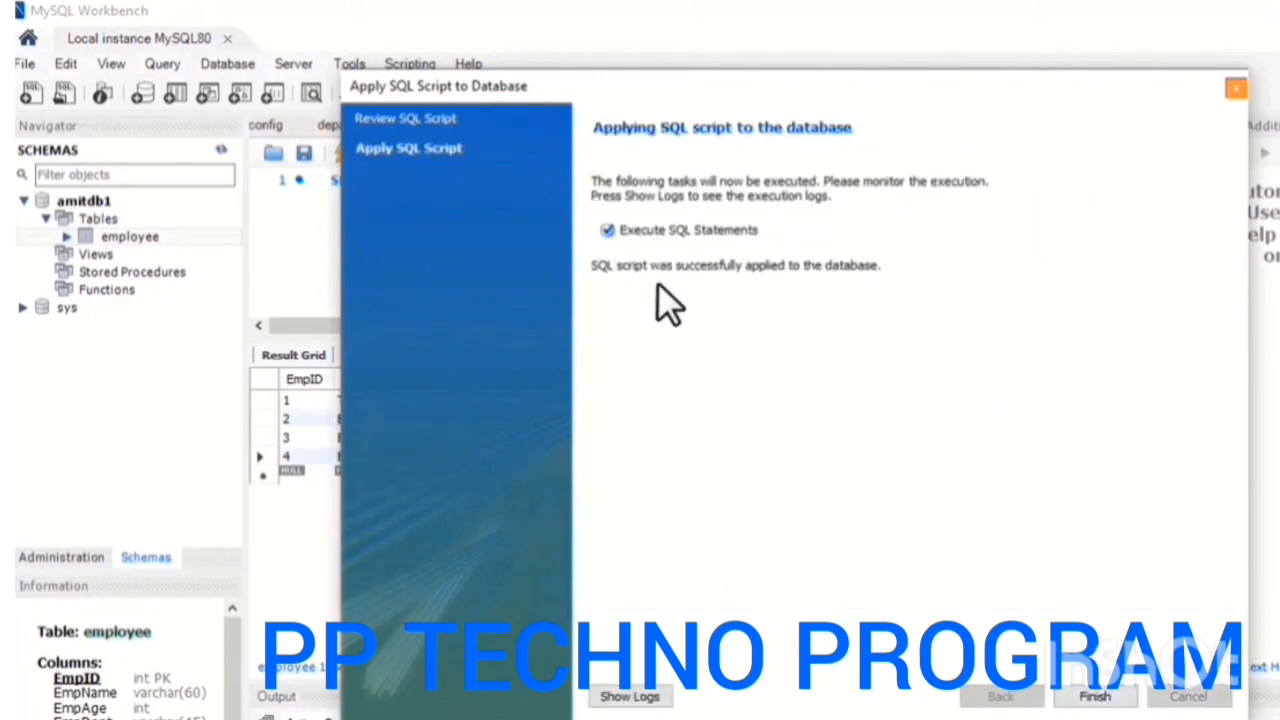
pyautogui.click(1096, 697)
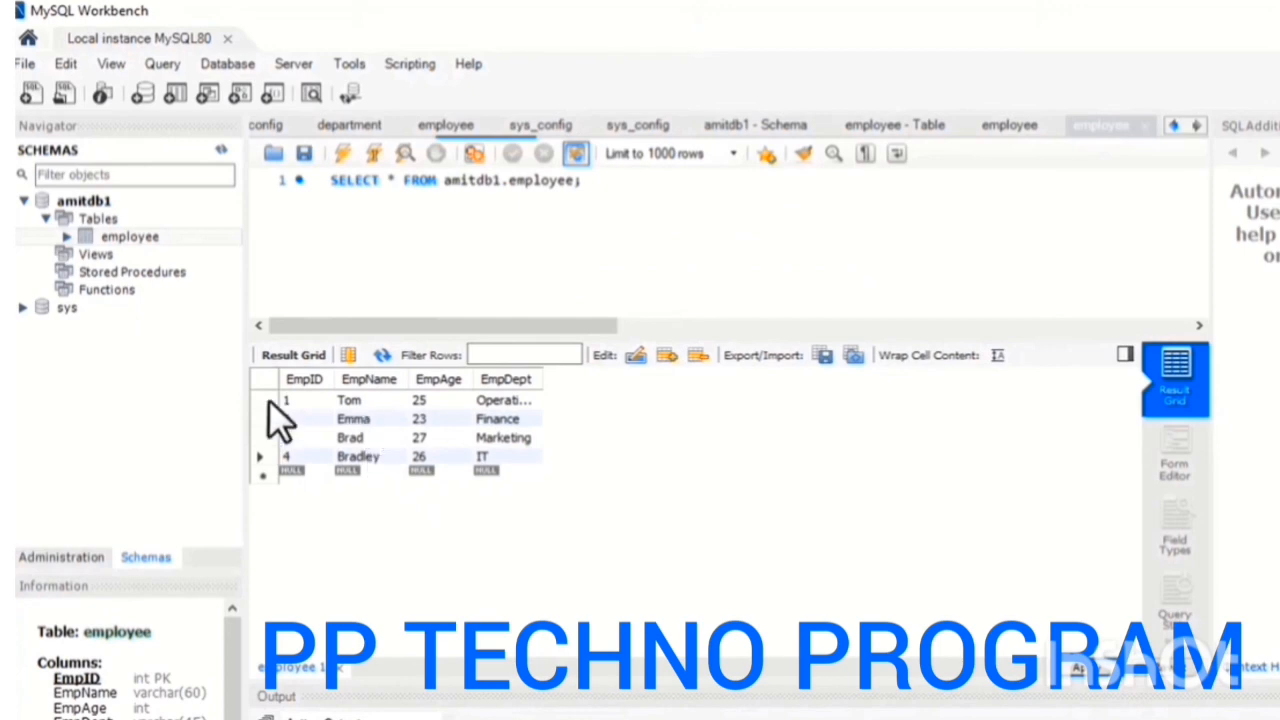
# Refresh the schema list and reload the employee table's rows to check the inserted records
pyautogui.click(222, 148)
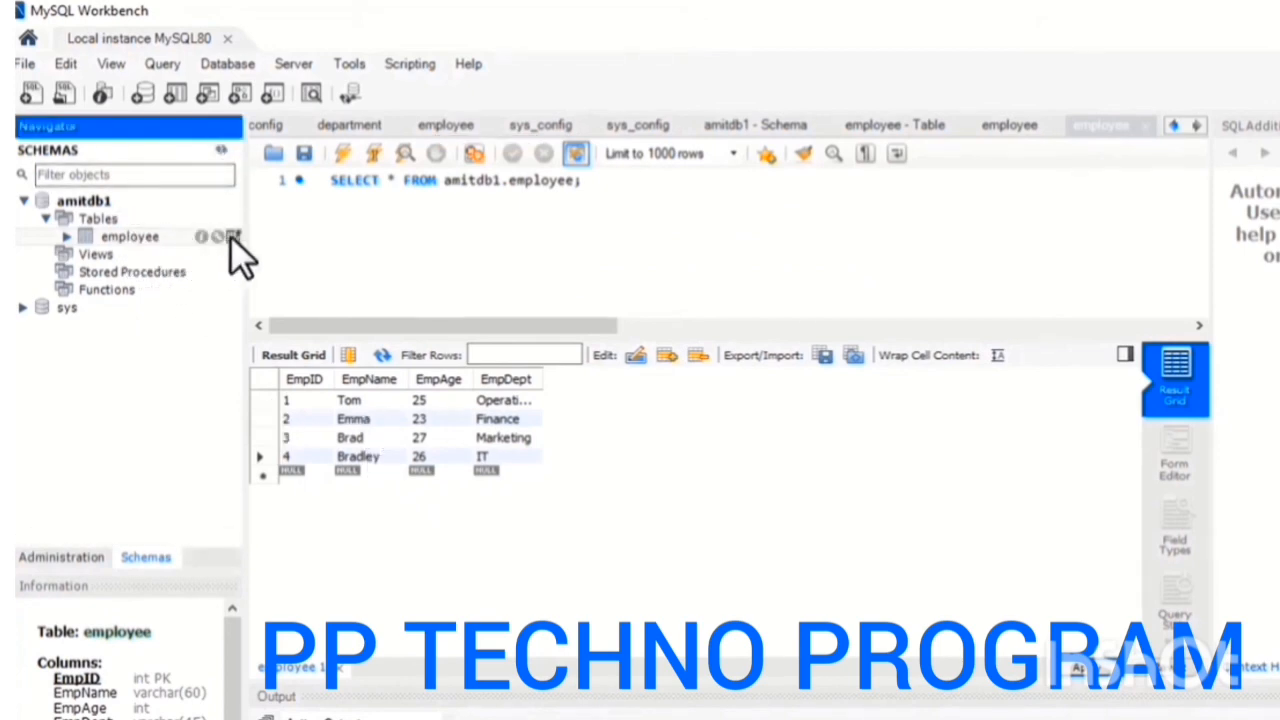
pyautogui.click(232, 236)
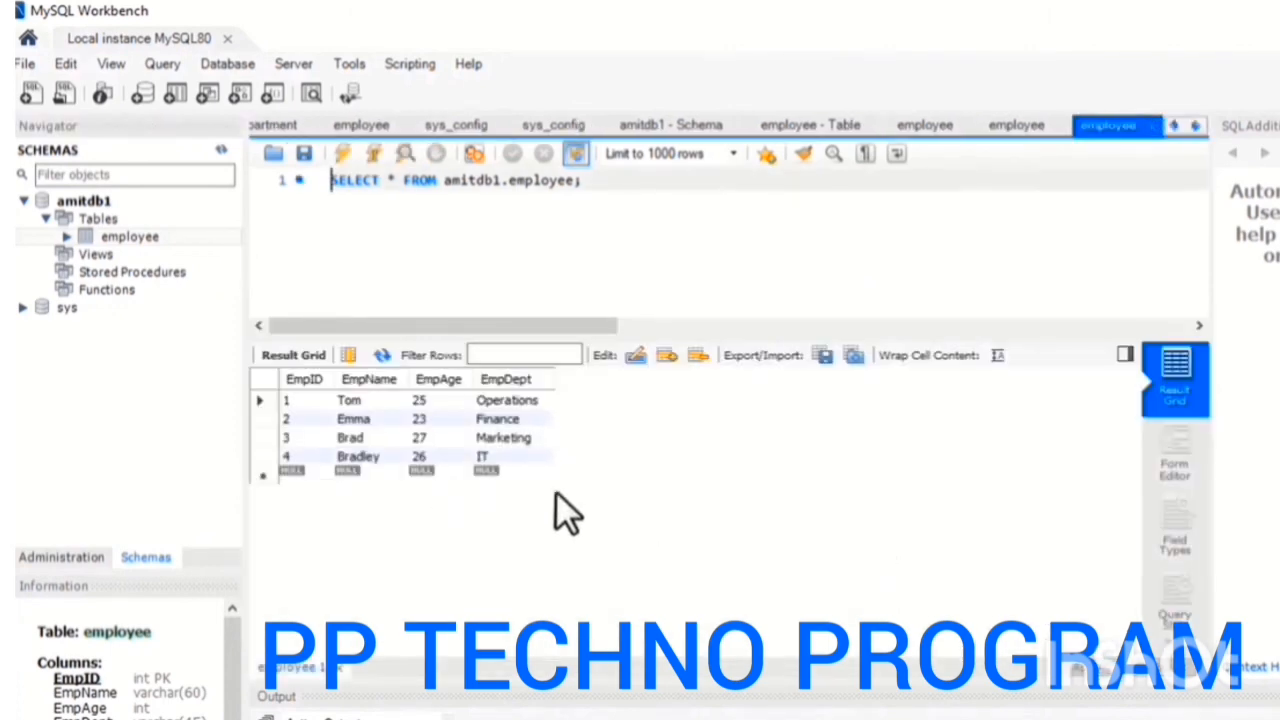
# Start a new table in the amitdb1 schema and name it Department
pyautogui.doubleClick(88, 218)
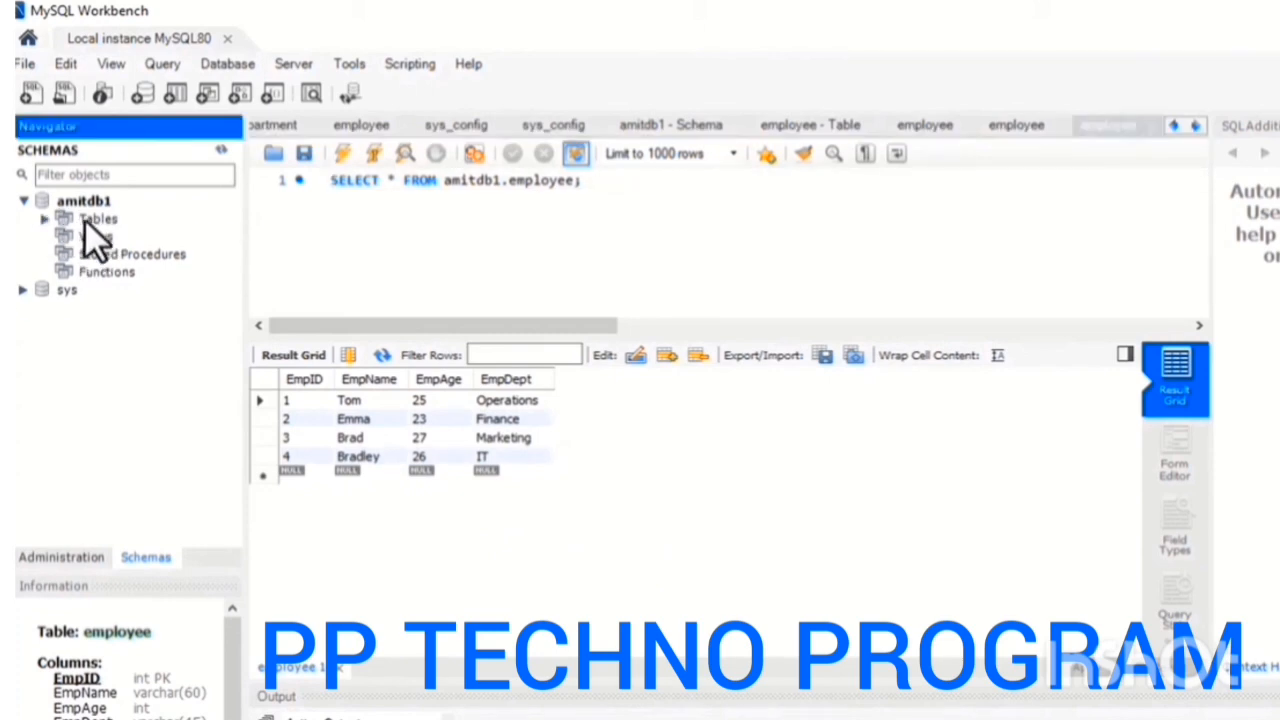
pyautogui.rightClick(85, 220)
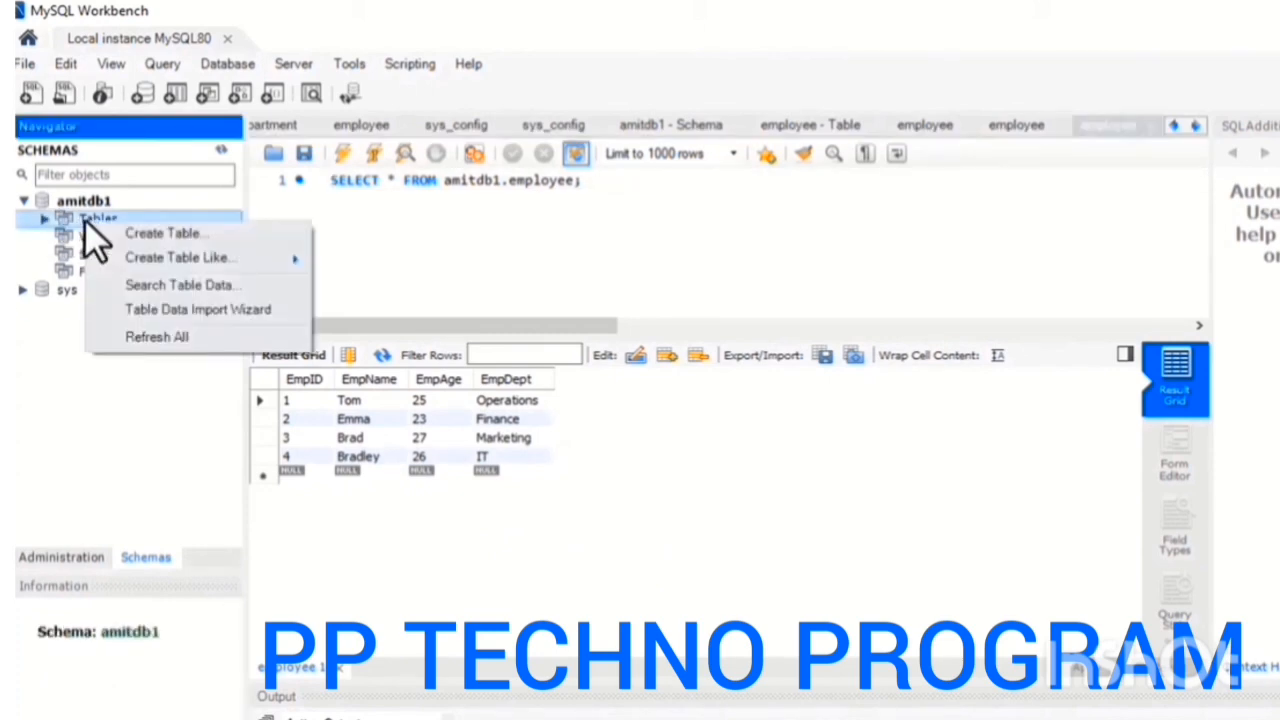
pyautogui.click(167, 233)
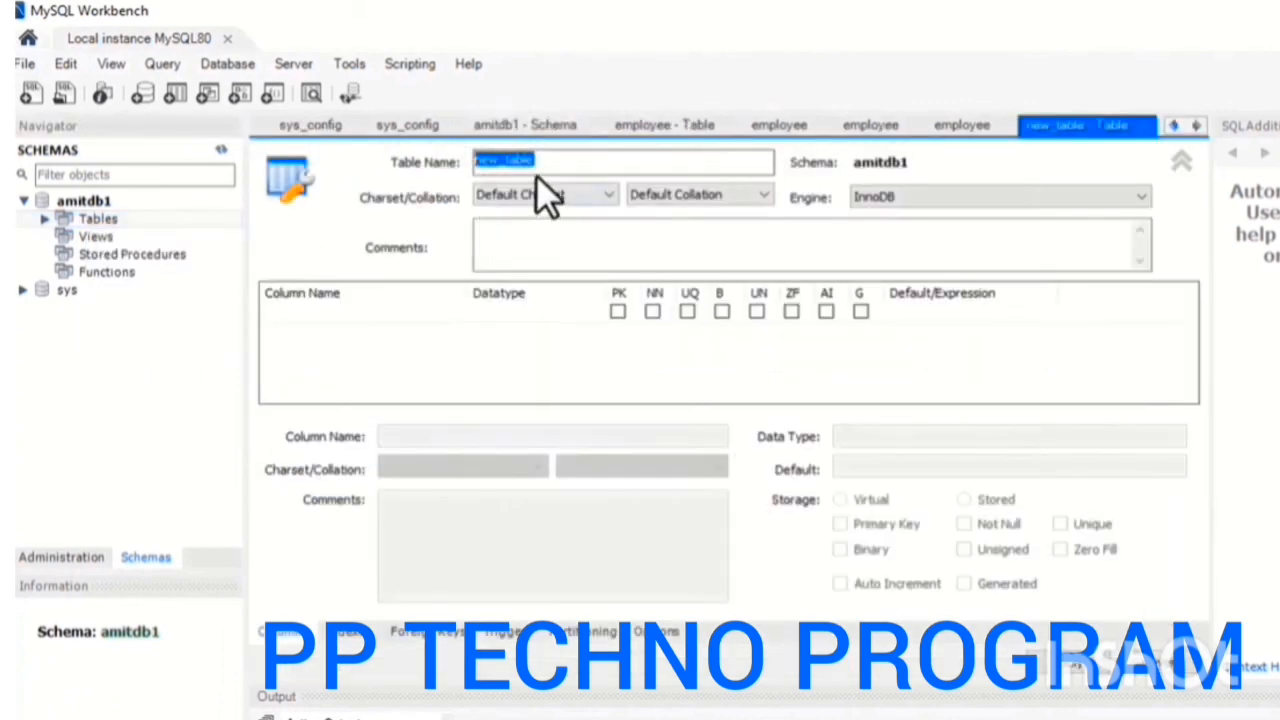
pyautogui.write('Department')
pyautogui.click(655, 258)
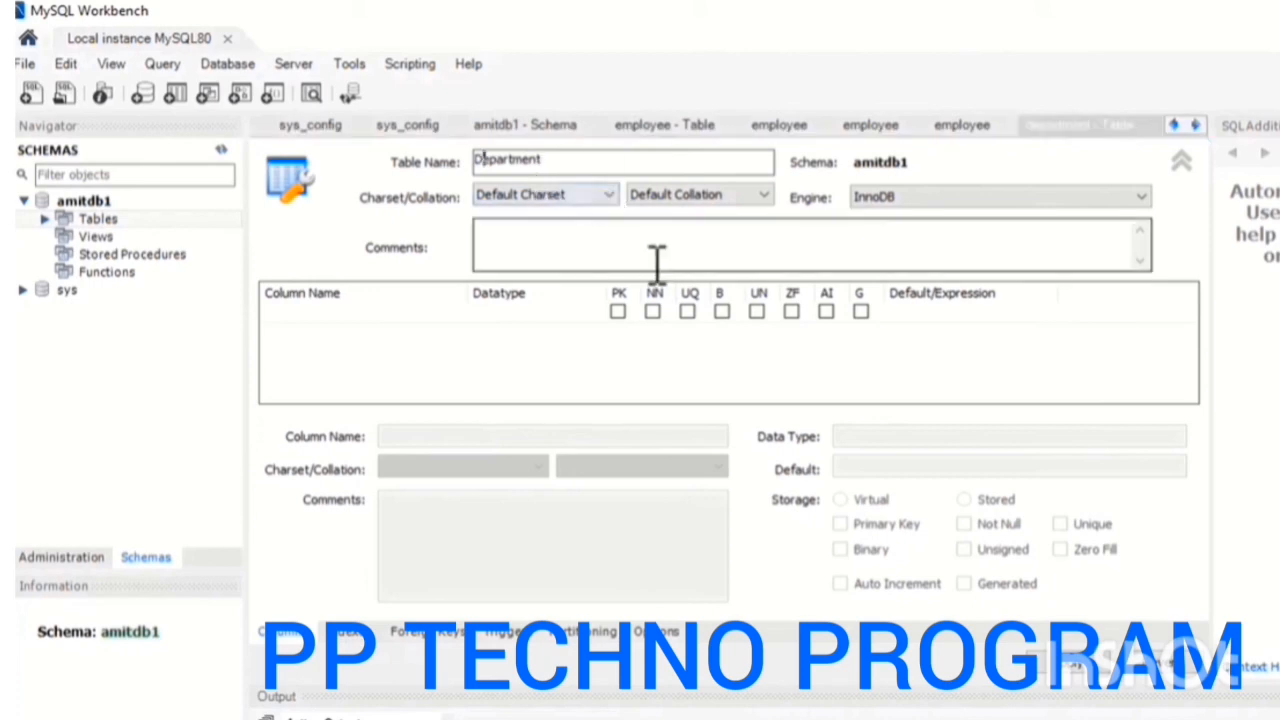
# Add a DeptId column of type INT to the Department table and make it the primary key
pyautogui.click(1179, 160)
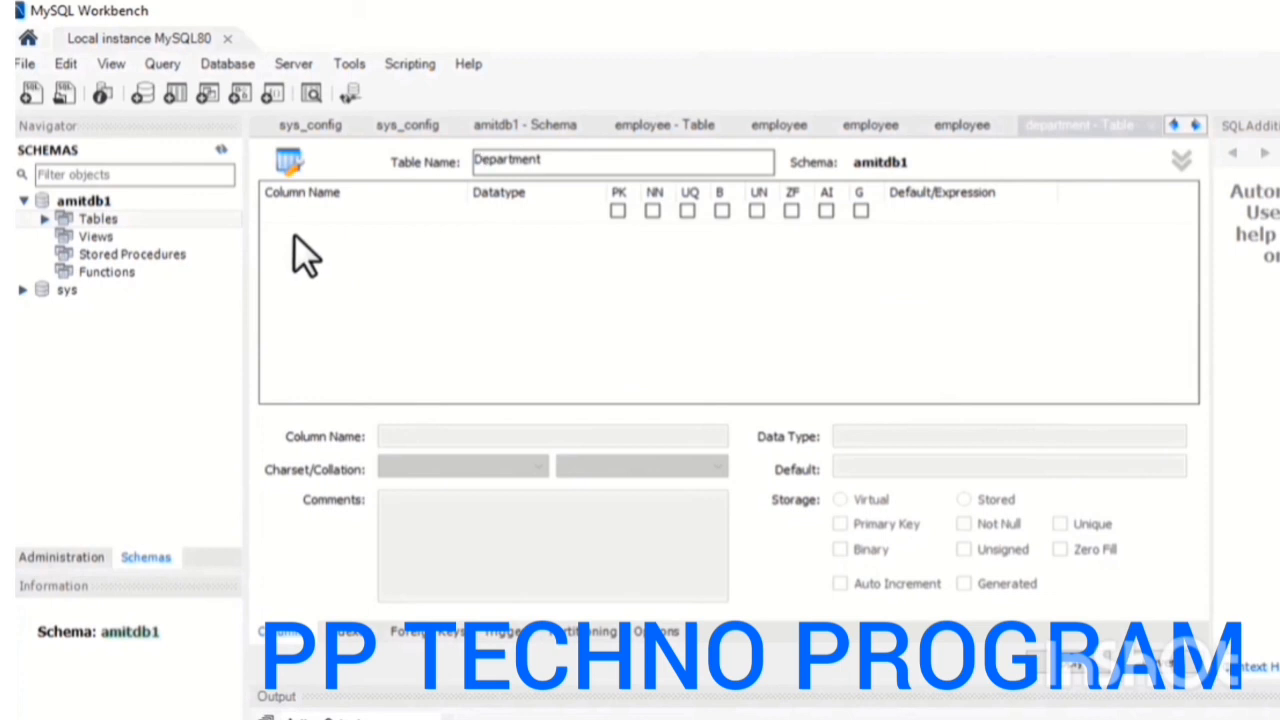
pyautogui.click(294, 234)
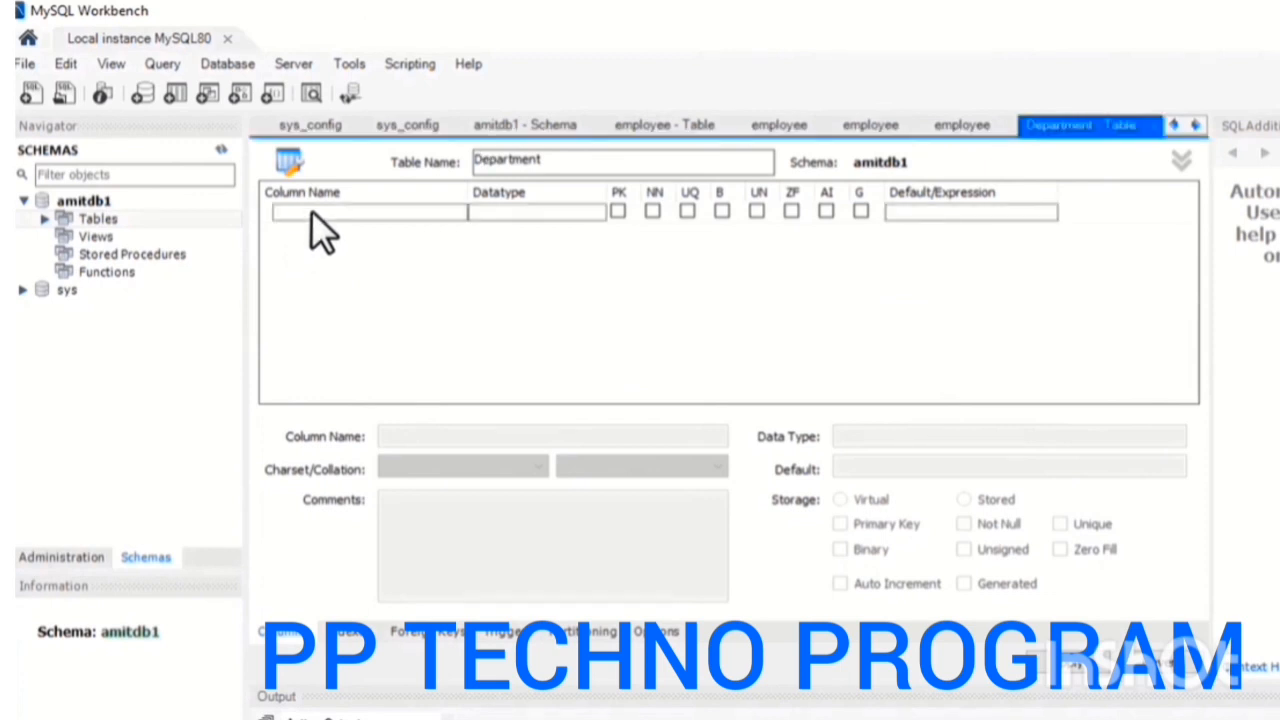
pyautogui.click(311, 210)
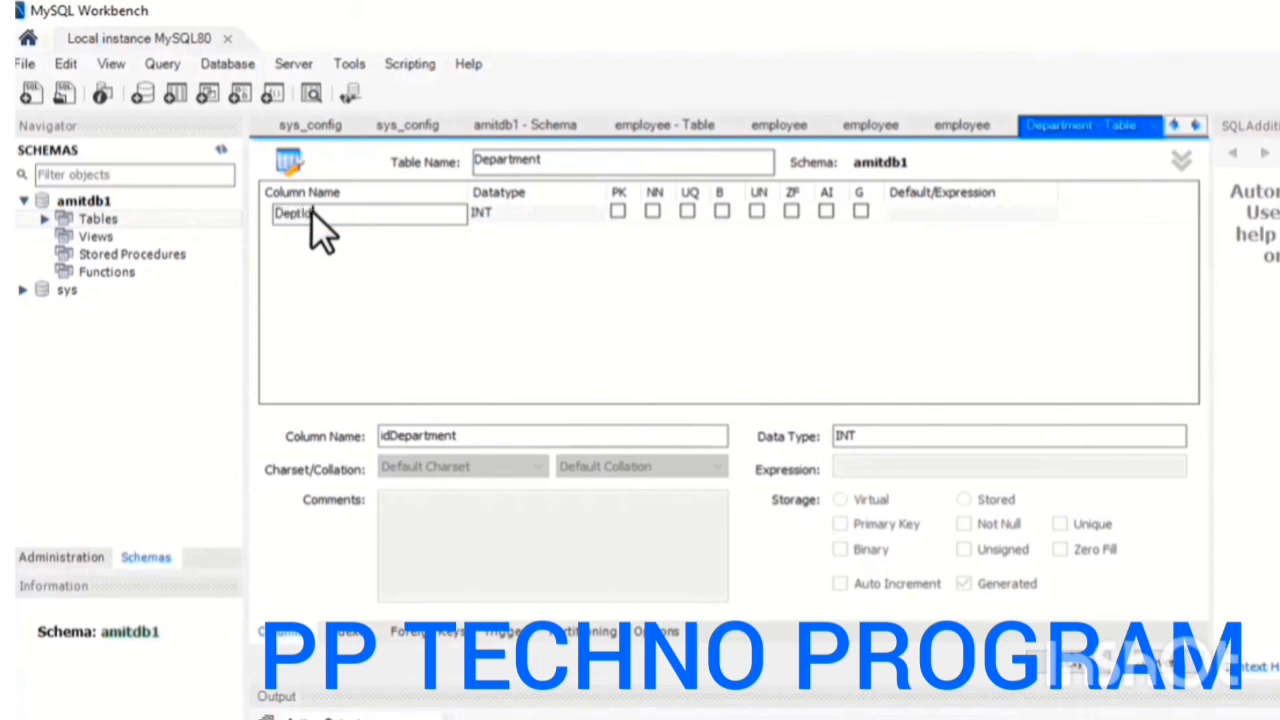
pyautogui.click(616, 212)
pyautogui.click(613, 212)
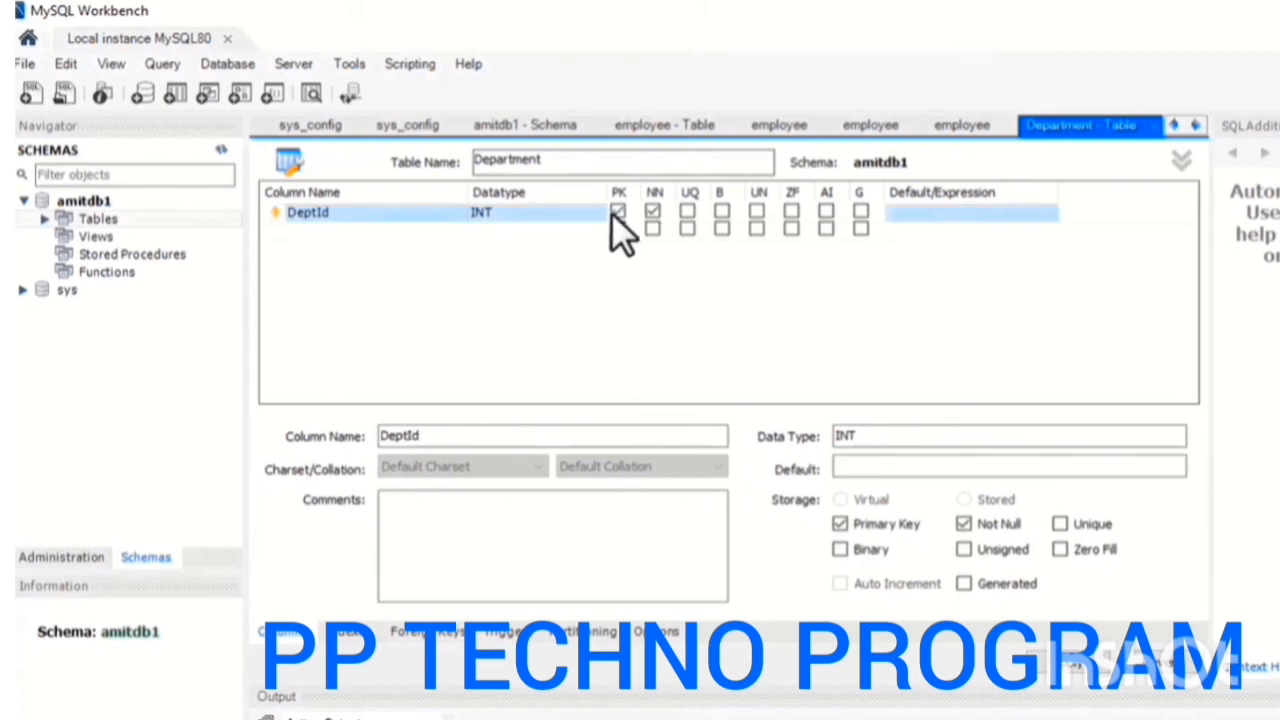
# Add a DeptName column of type VARCHAR(45) and set it to not null
pyautogui.click(318, 230)
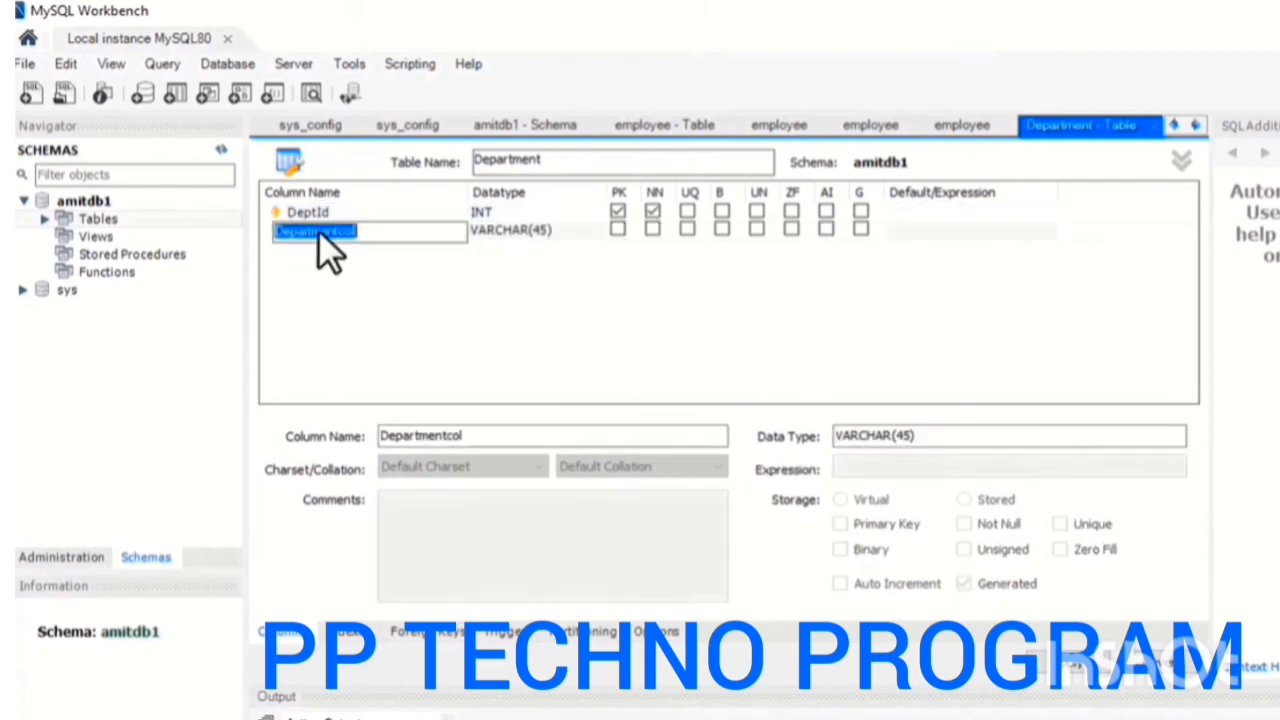
pyautogui.write('DeptName')
pyautogui.click(547, 231)
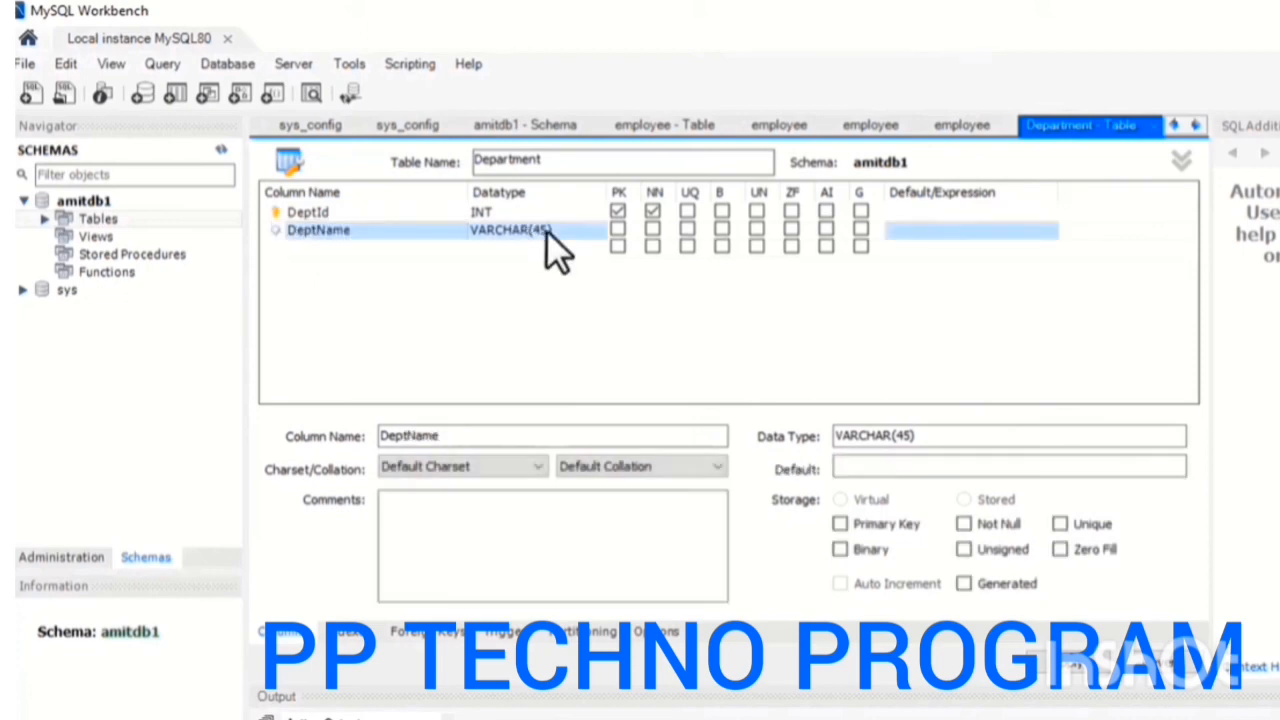
pyautogui.click(652, 229)
# Add a not-null DeptZone column of type VARCHAR(45) and generate the Department table's creation script for review
pyautogui.click(428, 247)
pyautogui.write('De')
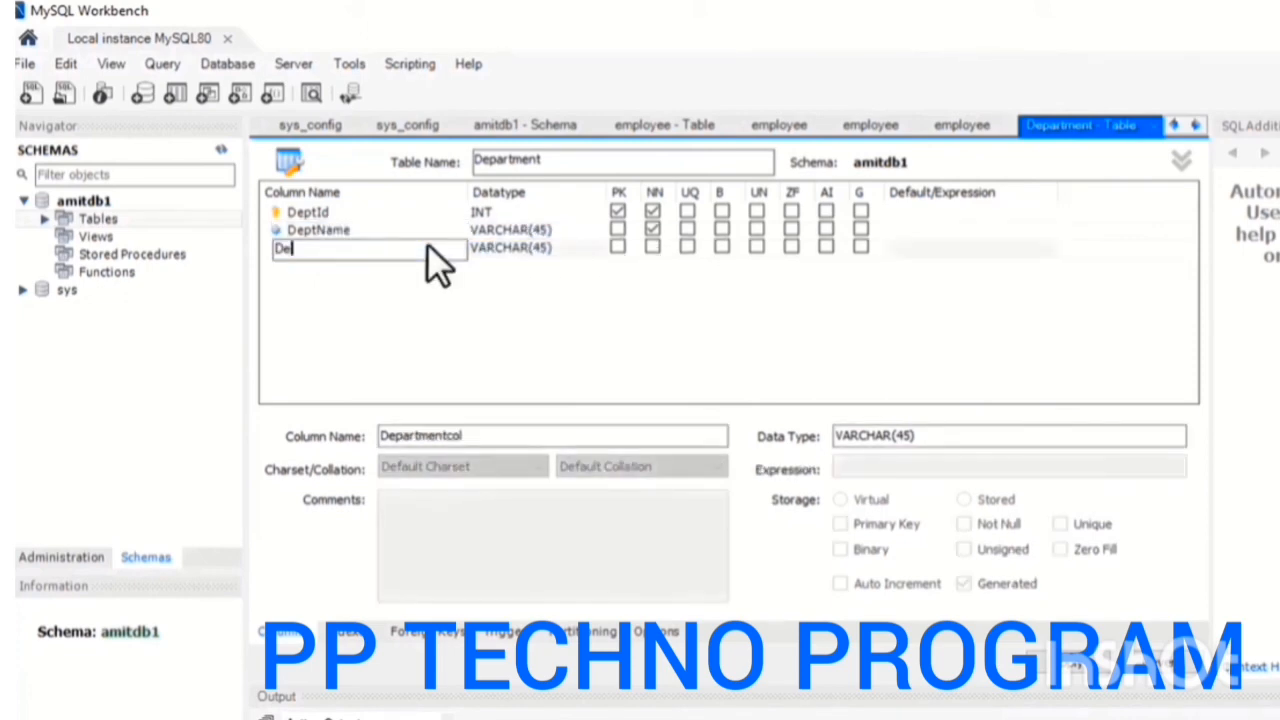
pyautogui.write('ptZone')
pyautogui.click(652, 246)
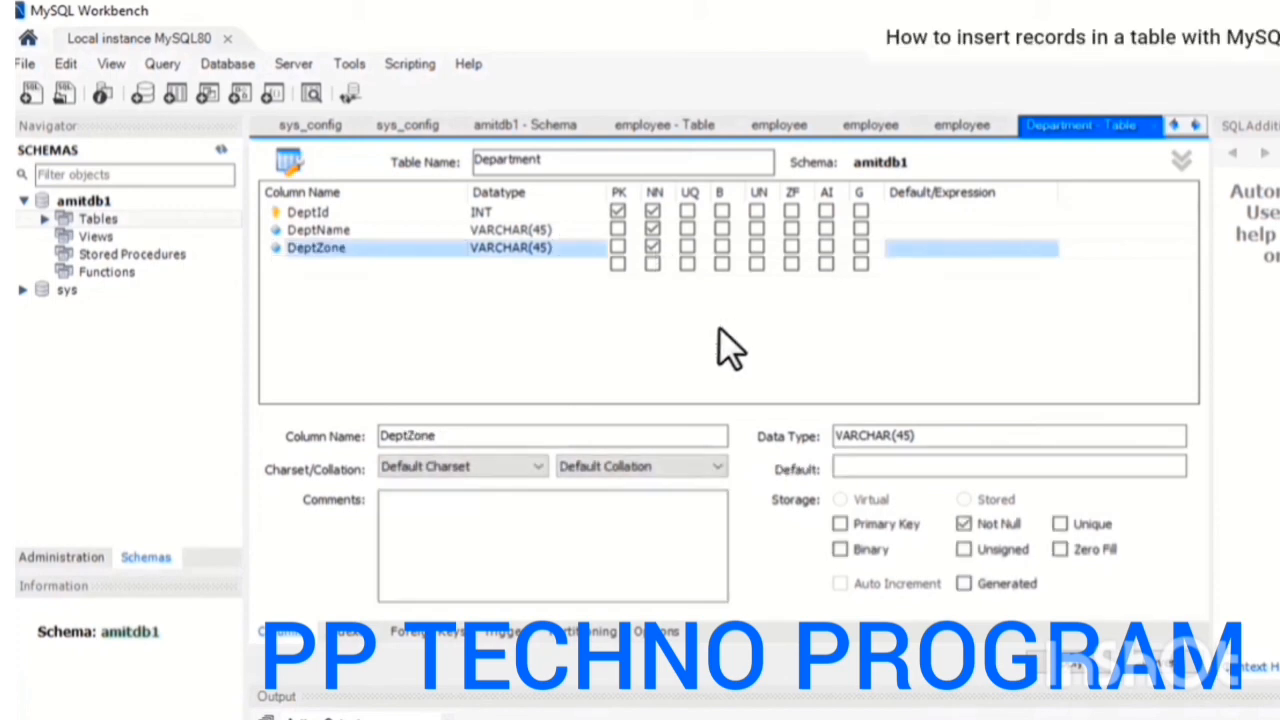
pyautogui.click(1097, 668)
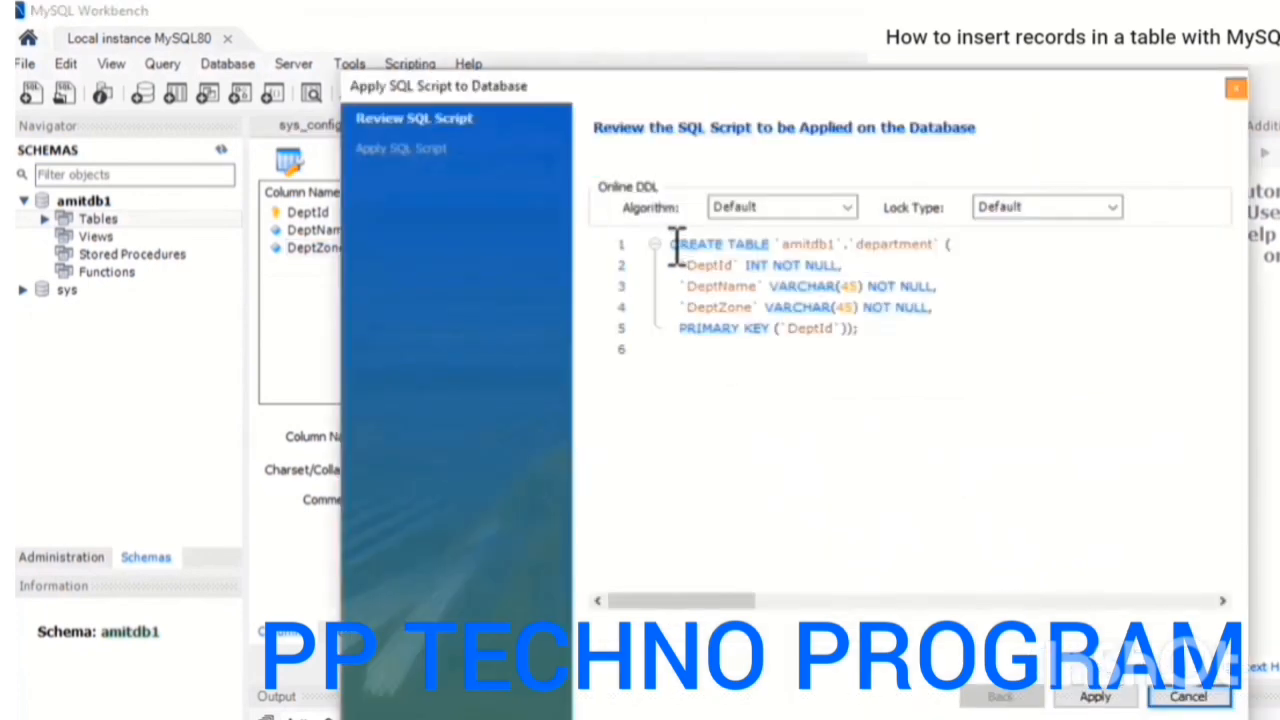
# Examine the CREATE TABLE script's table name, column definitions, not-null settings and primary key
pyautogui.moveTo(677, 246); pyautogui.dragTo(932, 246)
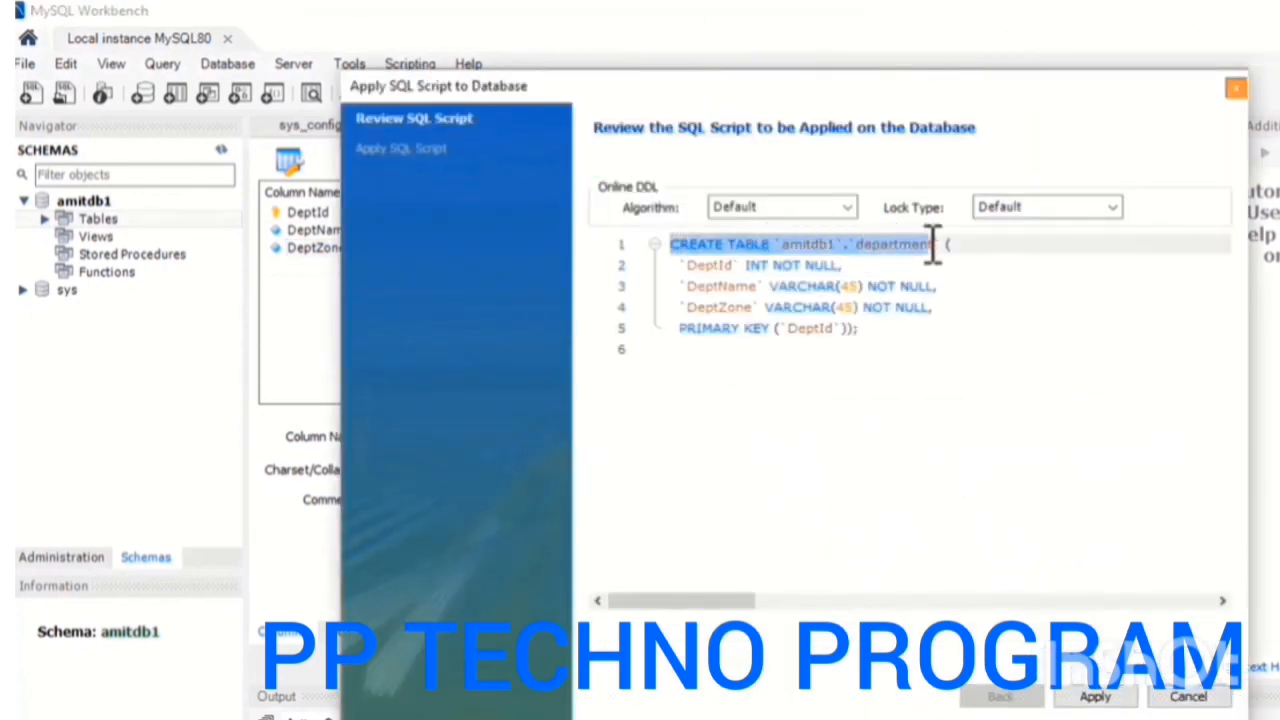
pyautogui.click(945, 245)
pyautogui.click(708, 269)
pyautogui.click(773, 273)
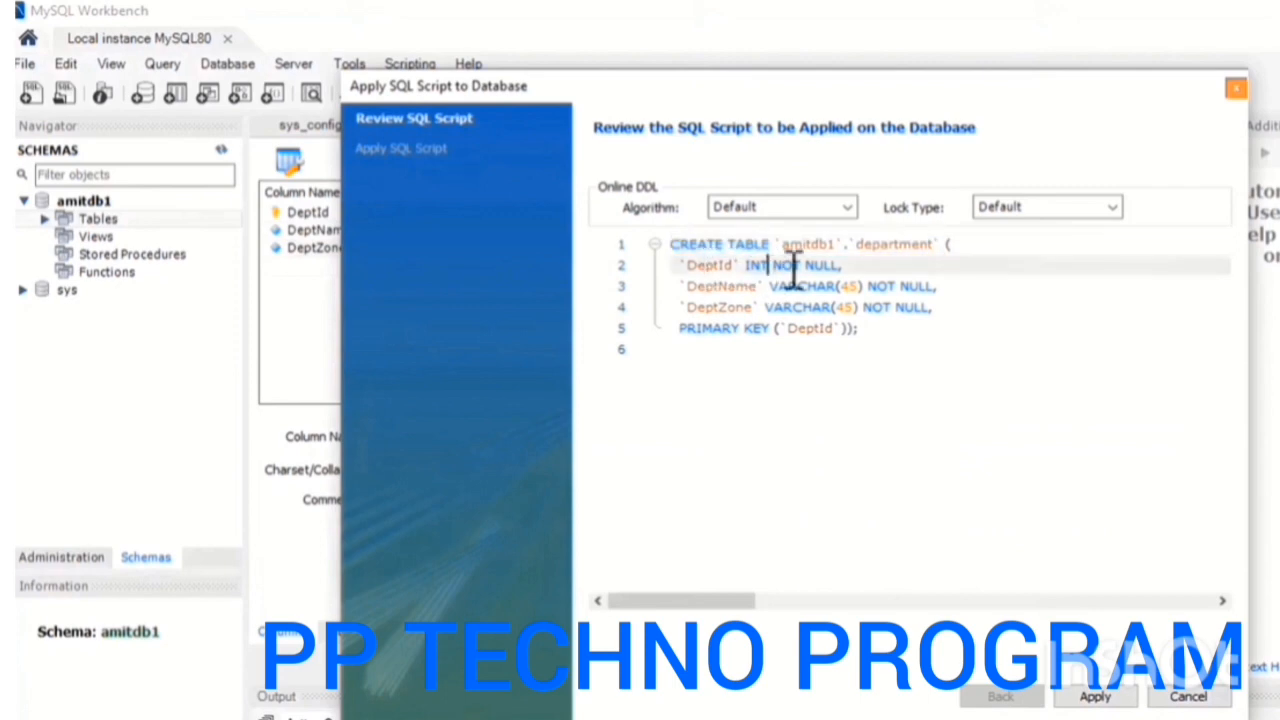
pyautogui.click(709, 268)
pyautogui.click(715, 268)
pyautogui.click(769, 268)
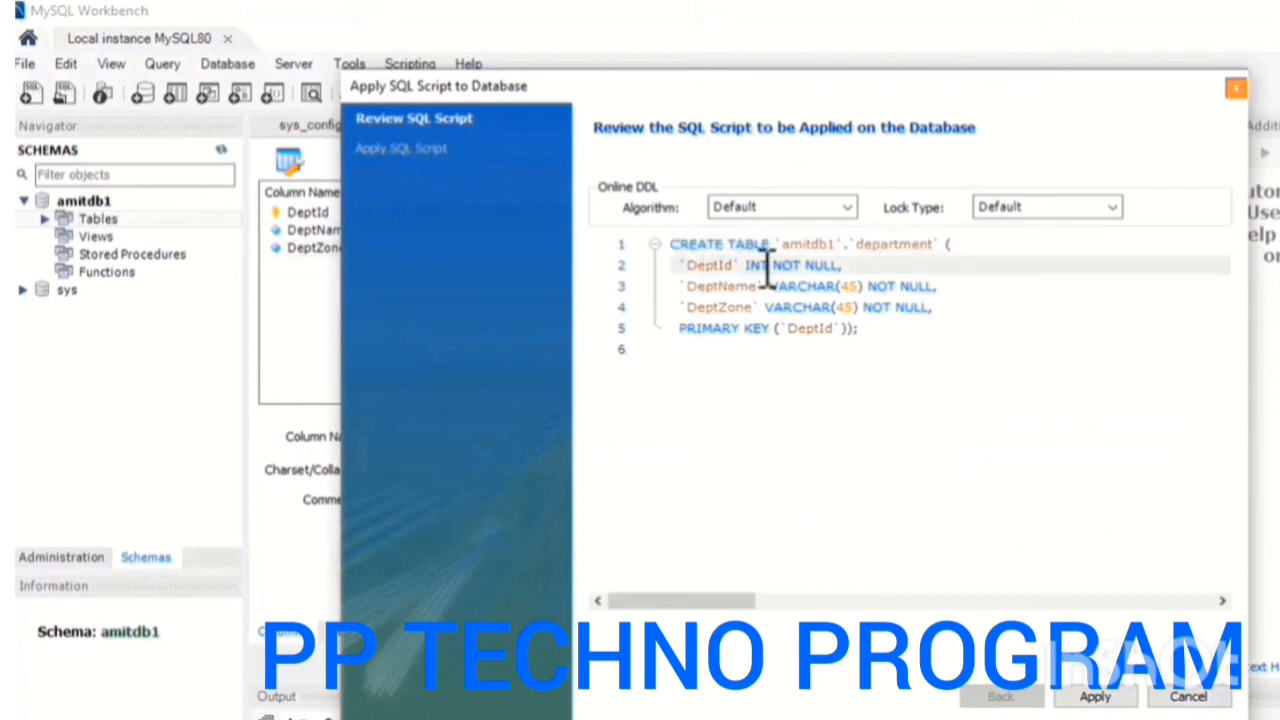
pyautogui.click(757, 270)
pyautogui.click(782, 270)
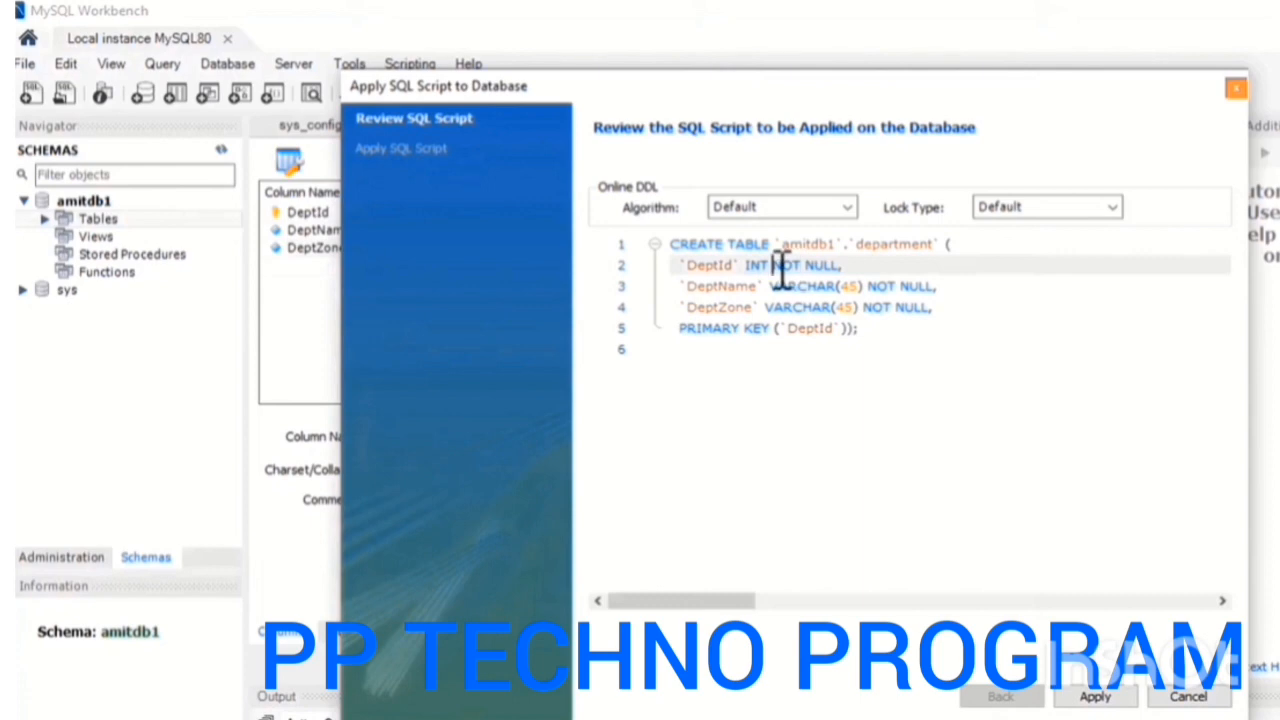
pyautogui.click(748, 303)
pyautogui.click(786, 287)
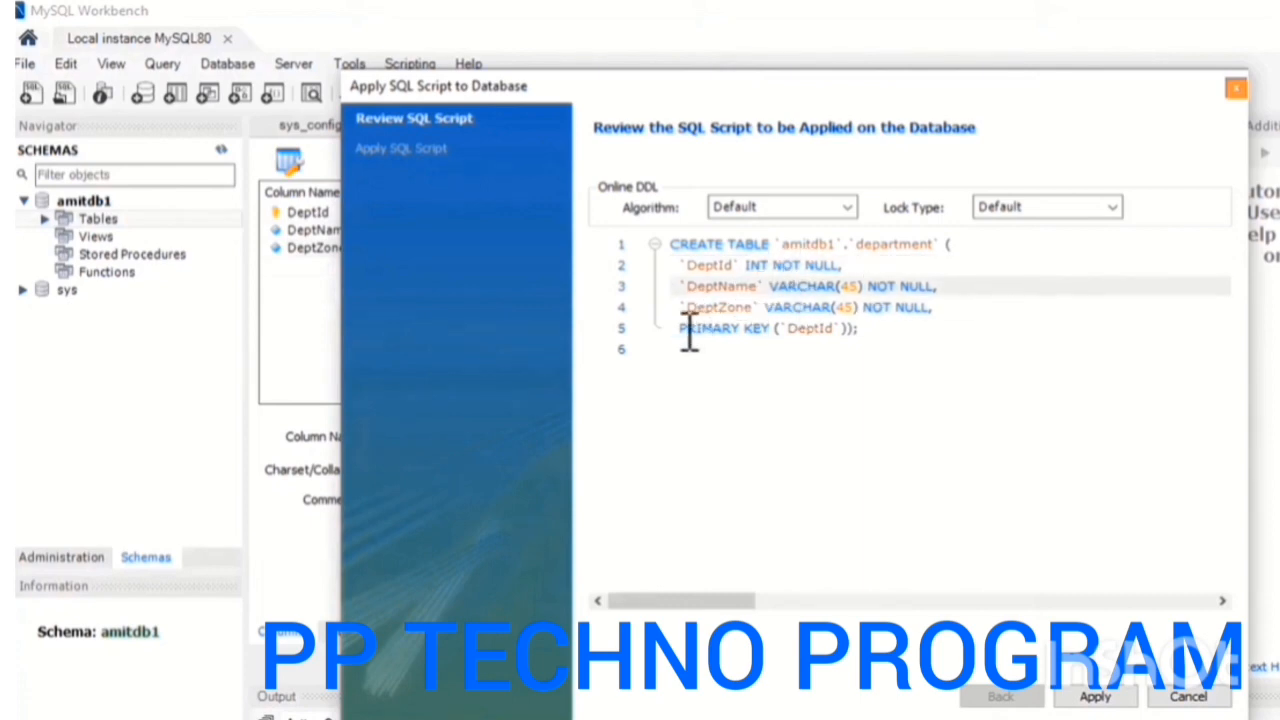
pyautogui.moveTo(689, 334); pyautogui.dragTo(820, 335)
pyautogui.doubleClick(818, 330)
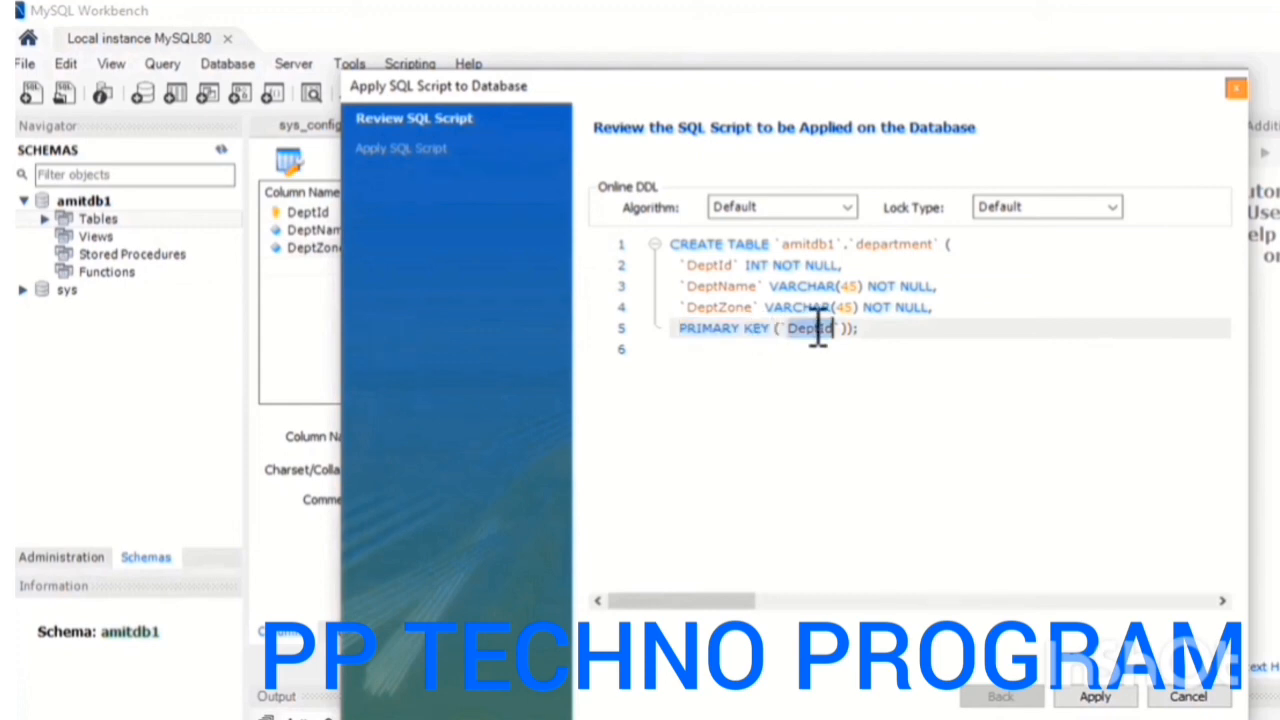
pyautogui.click(717, 265)
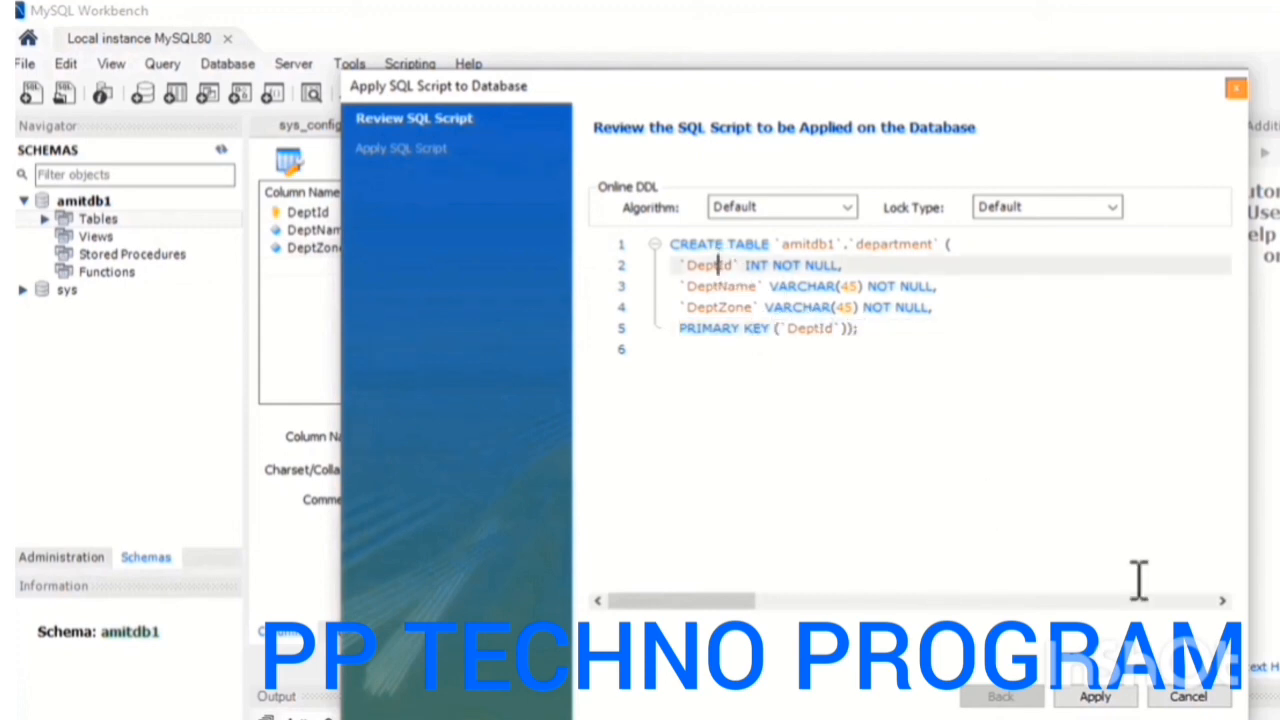
# Execute the creation script for the Department table and close the wizard
pyautogui.click(1096, 697)
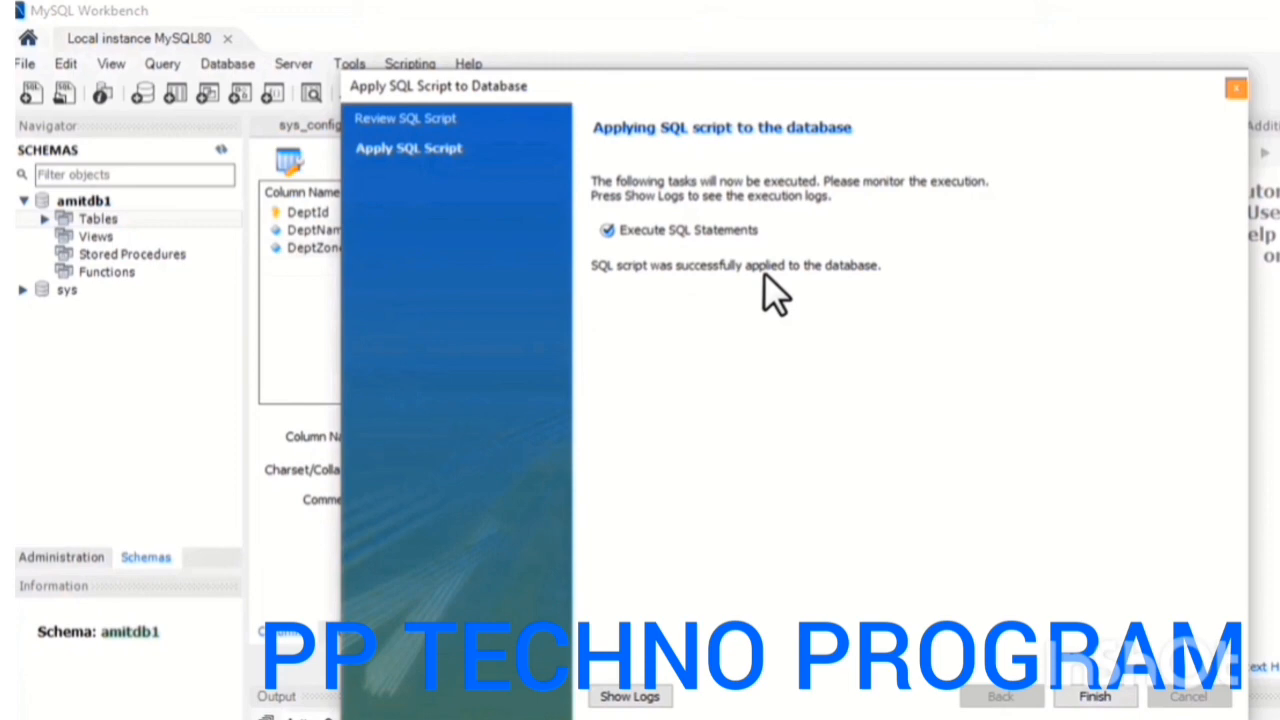
pyautogui.click(1112, 697)
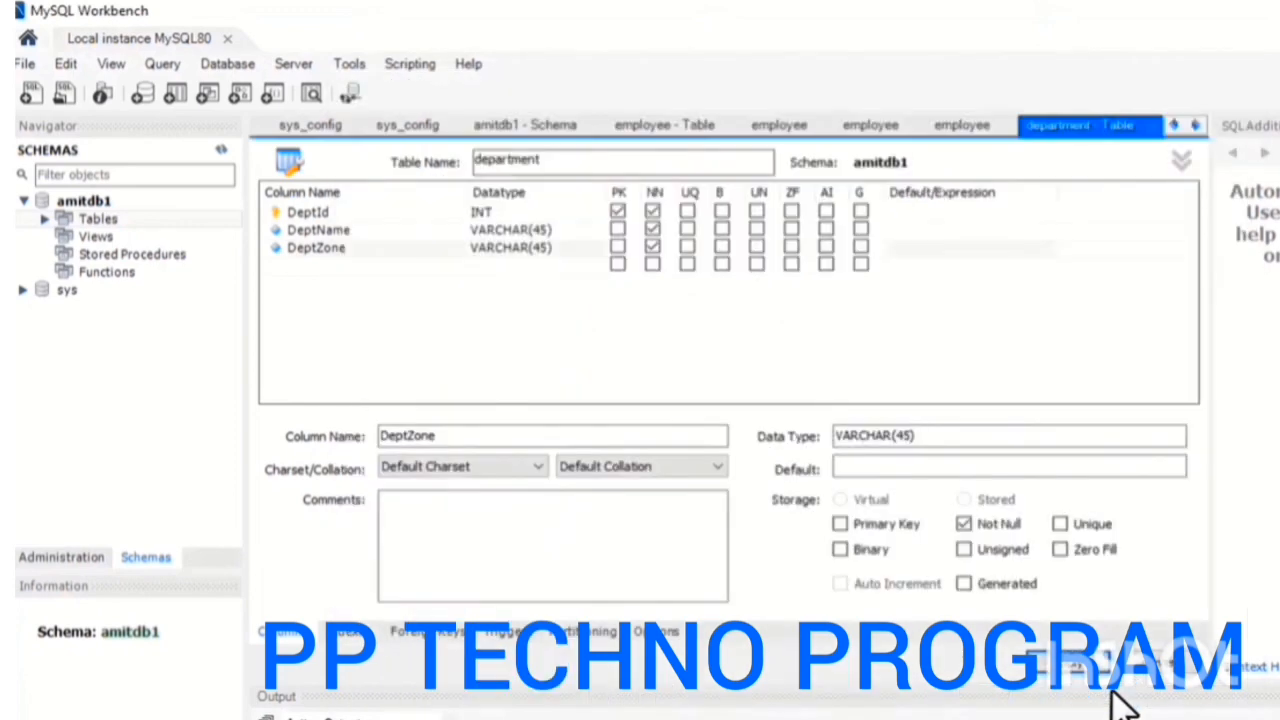
# Expand the amitdb1 tables and inspect the department and employee entries
pyautogui.click(44, 219)
pyautogui.doubleClick(103, 237)
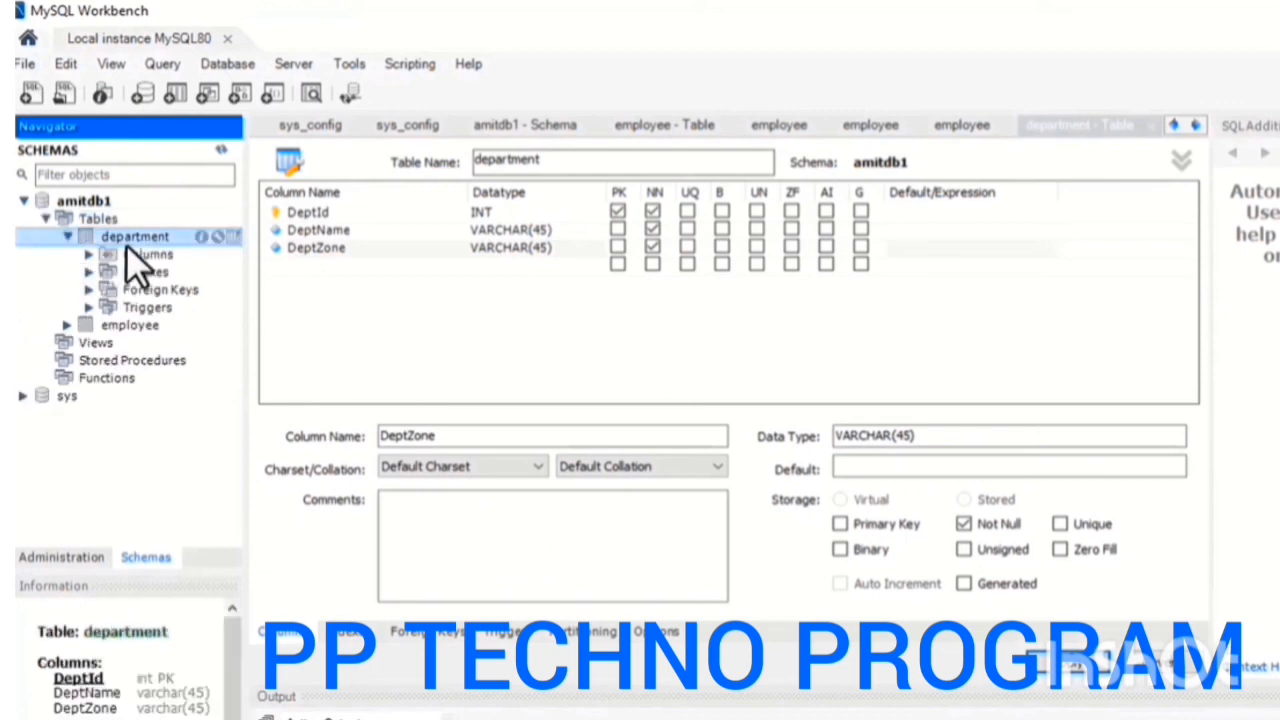
pyautogui.click(67, 236)
pyautogui.click(133, 253)
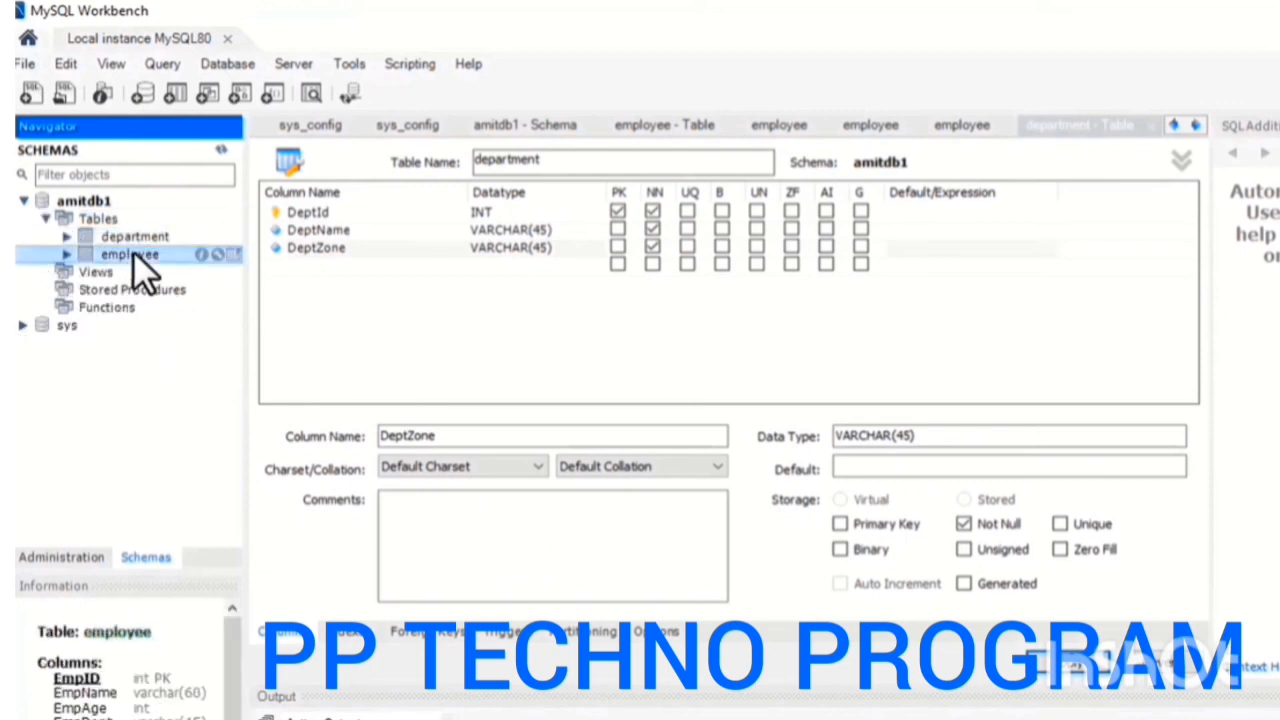
pyautogui.doubleClick(133, 253)
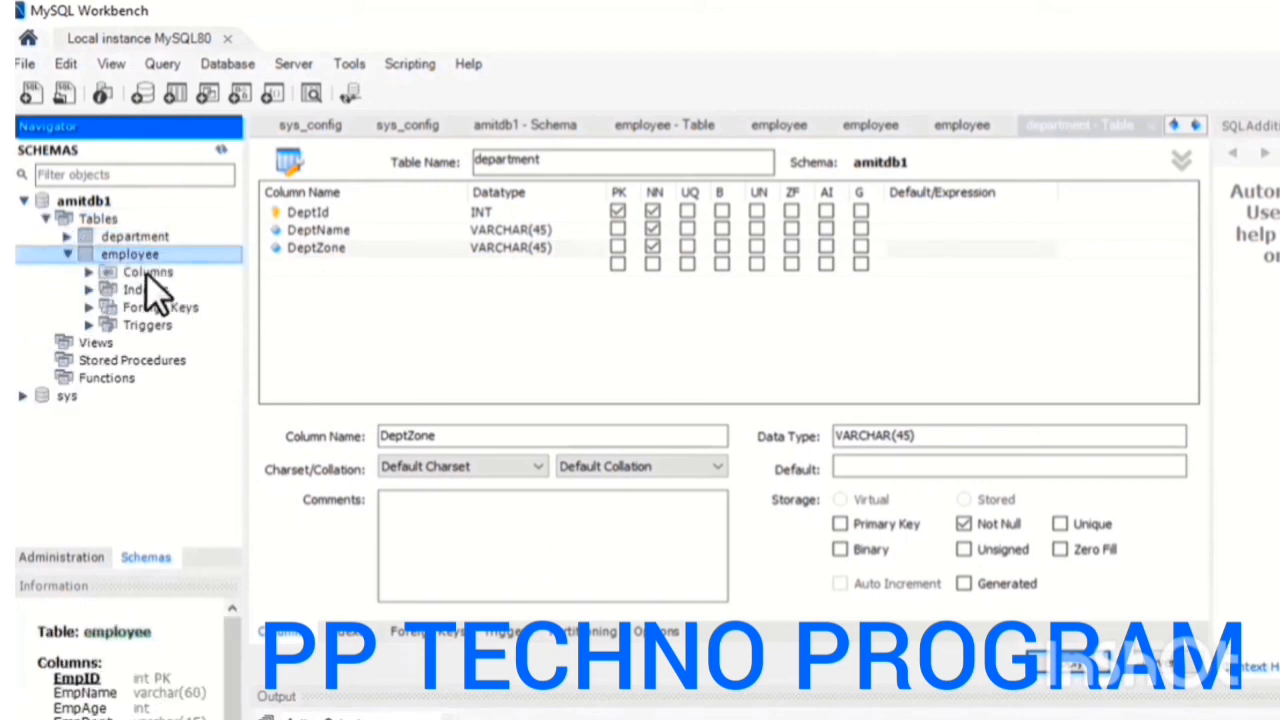
# Display the employee table's records, and open the department table's records in an editable result grid
pyautogui.click(232, 254)
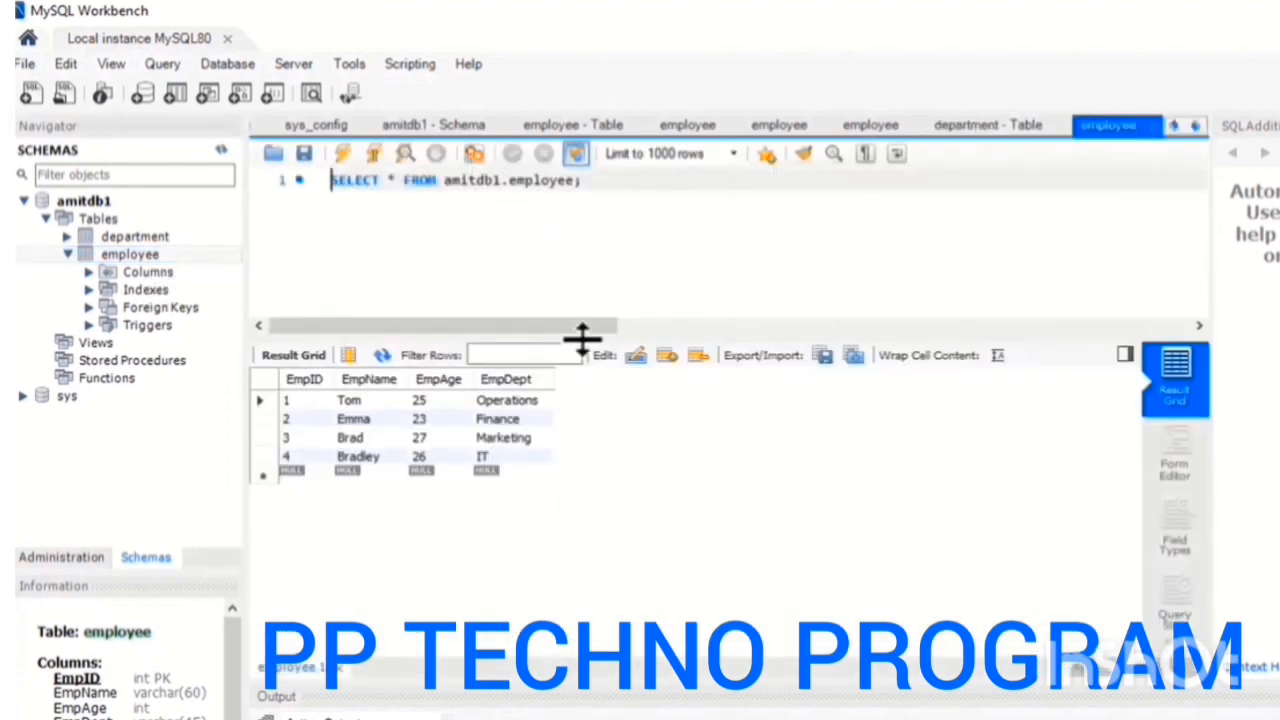
pyautogui.doubleClick(148, 236)
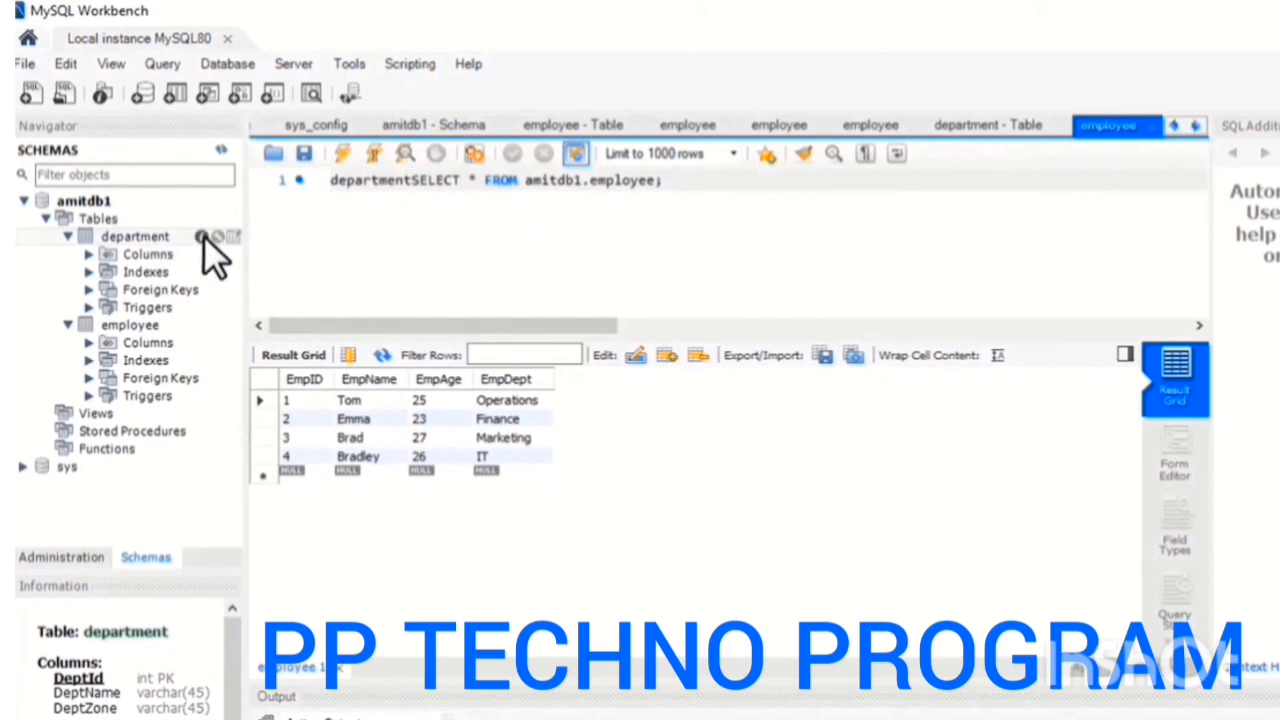
pyautogui.click(229, 237)
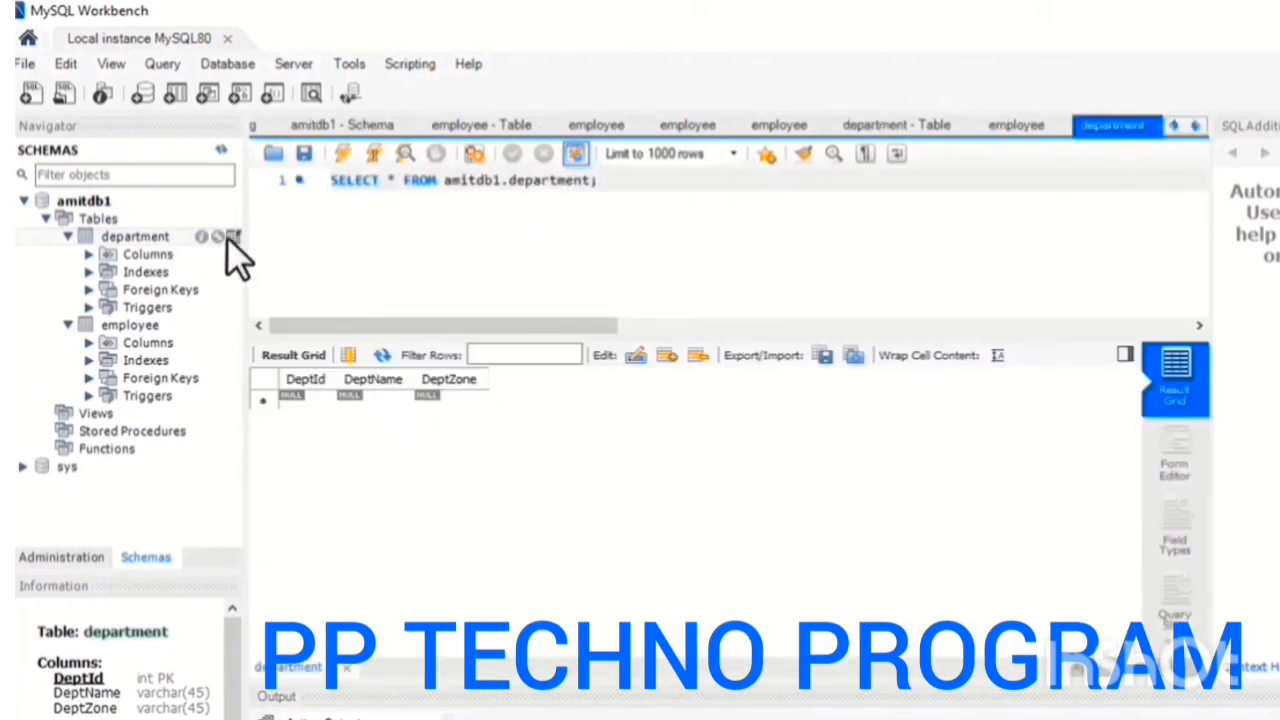
# Enter the first department record with DeptId 1, DeptName Operations and DeptZone North
pyautogui.click(313, 397)
pyautogui.write('1')
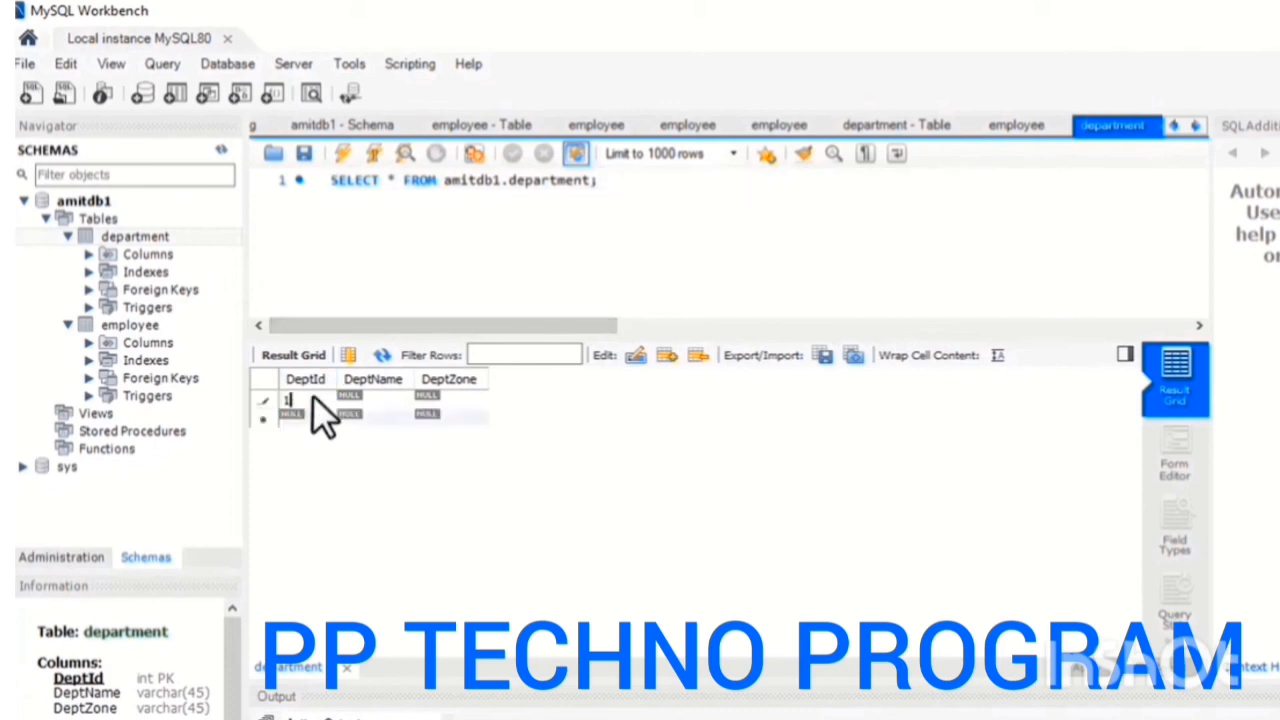
pyautogui.doubleClick(386, 400)
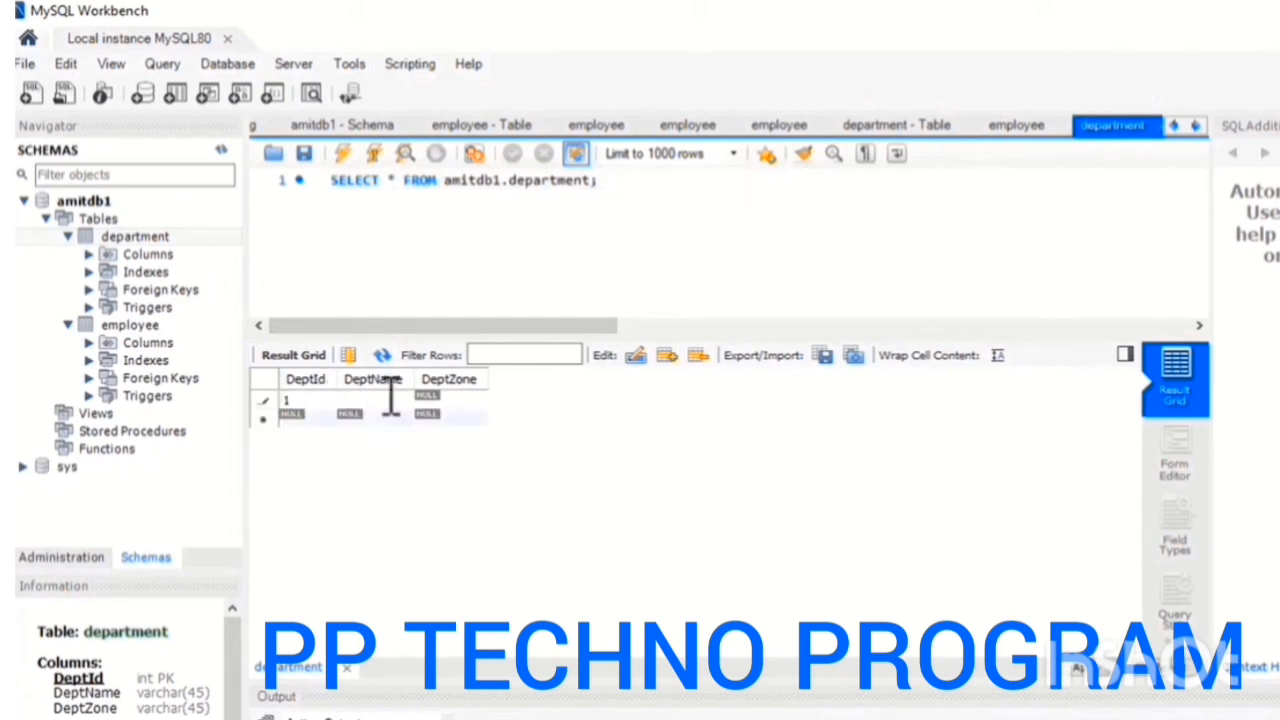
pyautogui.write('Operations')
pyautogui.doubleClick(463, 398)
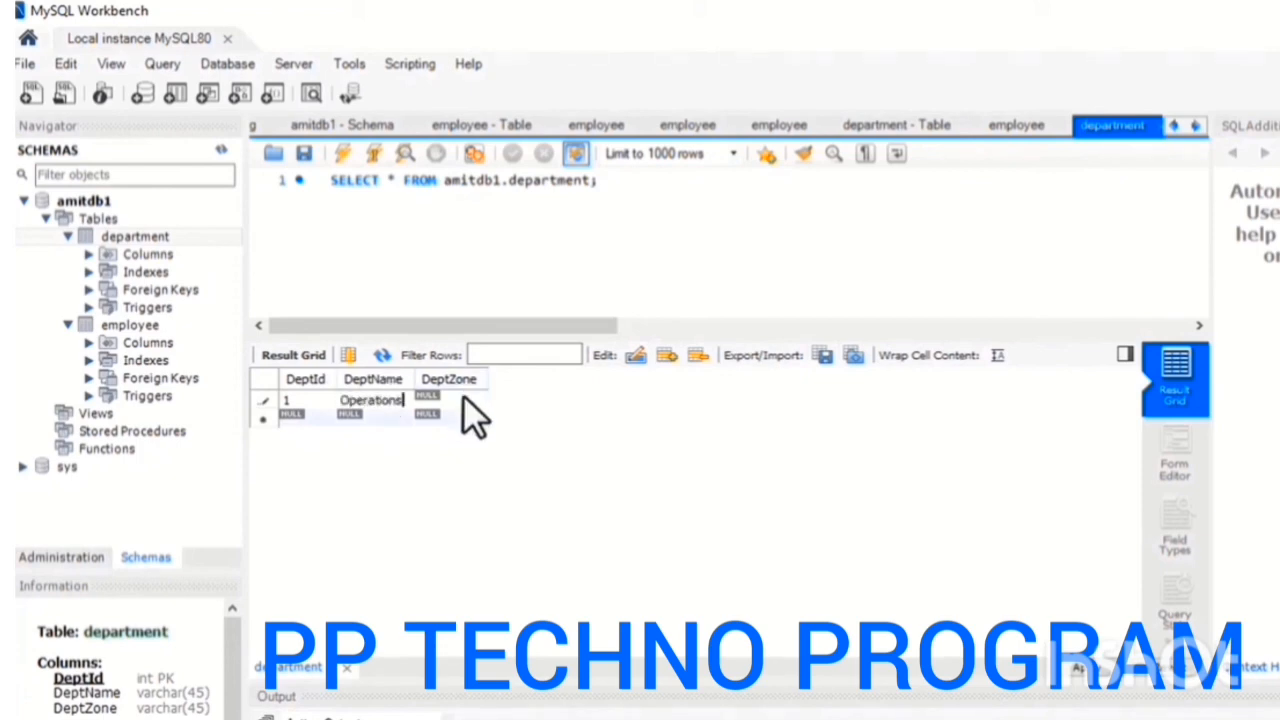
pyautogui.write('North')
# Enter the second department record with DeptId 2, DeptName Finance and DeptZone South
pyautogui.doubleClick(303, 418)
pyautogui.write('2')
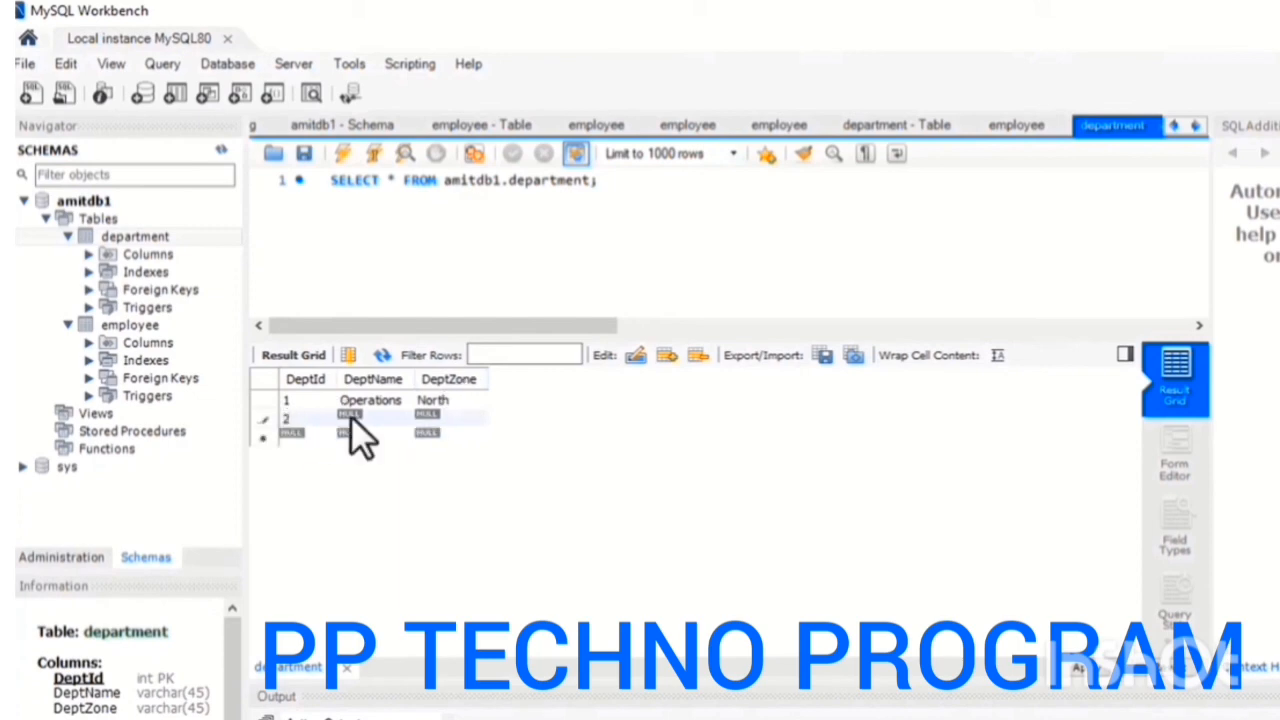
pyautogui.doubleClick(351, 416)
pyautogui.write('Finance')
pyautogui.doubleClick(430, 416)
pyautogui.write('South')
# Enter the third department record with DeptId 3, DeptName Marketing and DeptZone East
pyautogui.doubleClick(300, 437)
pyautogui.write('3')
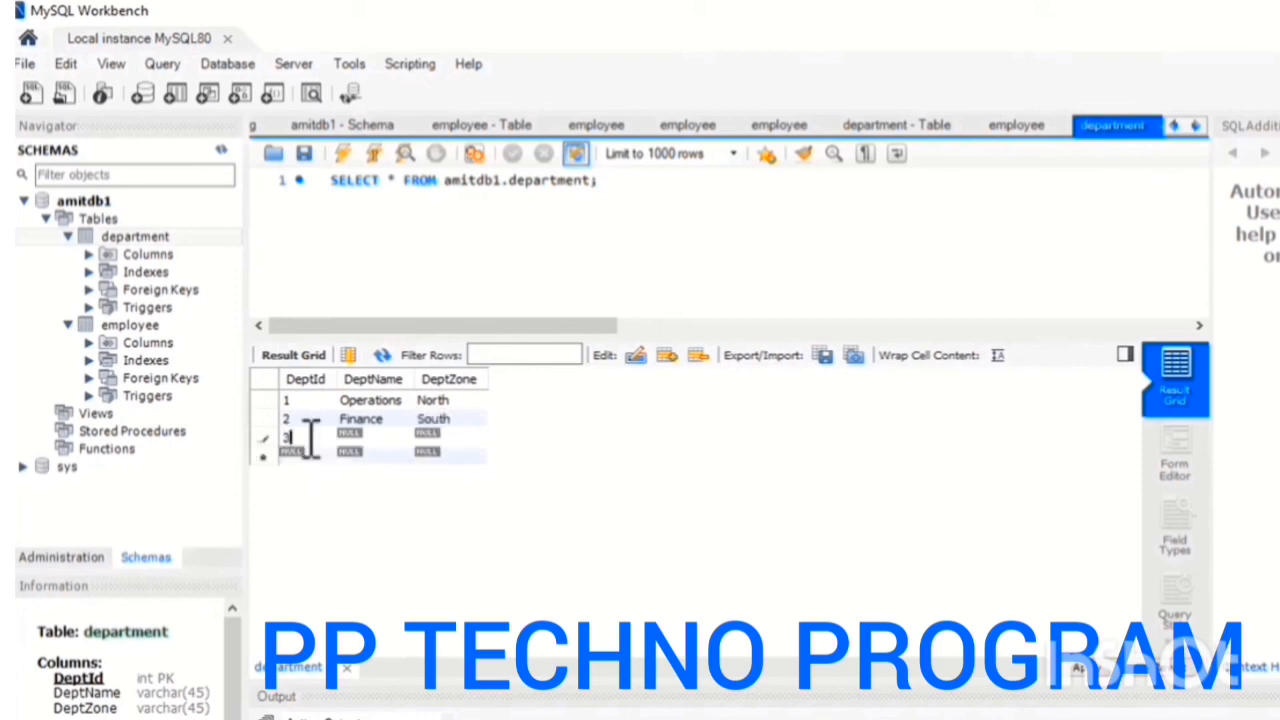
pyautogui.doubleClick(357, 437)
pyautogui.write('Marketing')
pyautogui.click(438, 437)
pyautogui.write('East')
# Enter the fourth department record with DeptId 4, DeptName IT and DeptZone West
pyautogui.doubleClick(306, 458)
pyautogui.write('4')
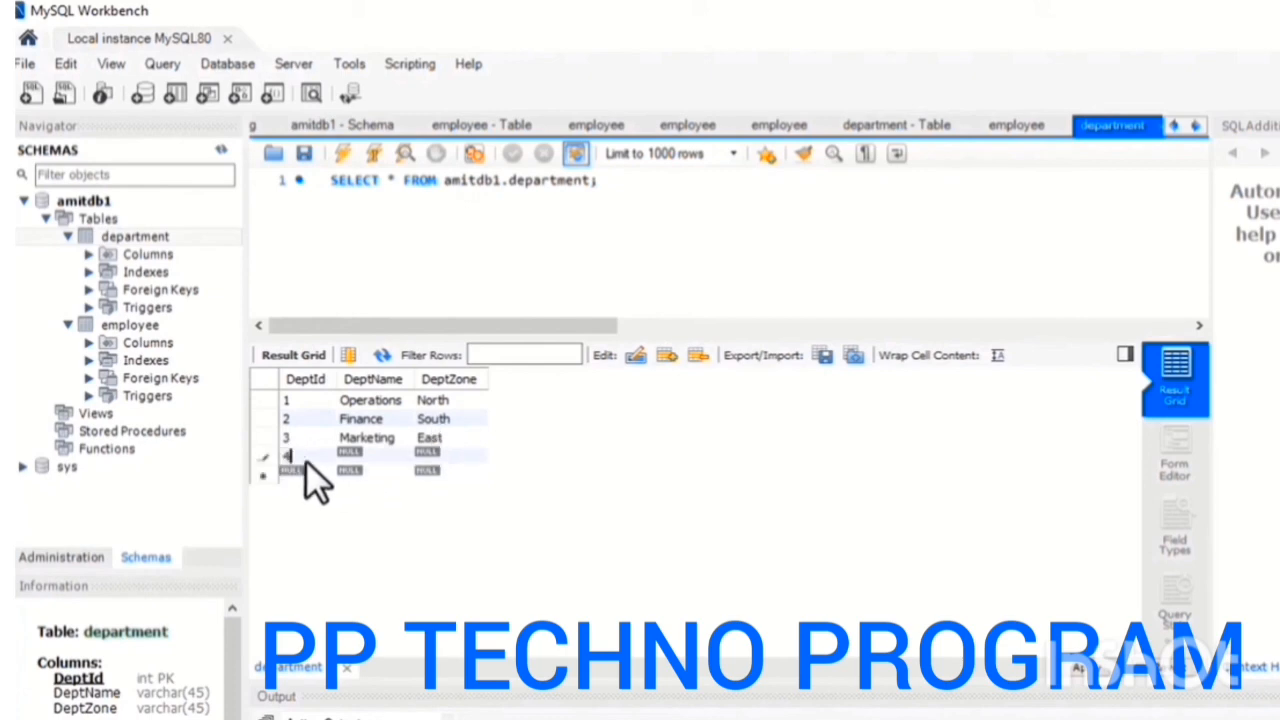
pyautogui.doubleClick(371, 458)
pyautogui.write('IT')
pyautogui.doubleClick(427, 457)
# Review the generated INSERT statements for the department records, execute them on the database and close the wizard
pyautogui.click(1115, 690)
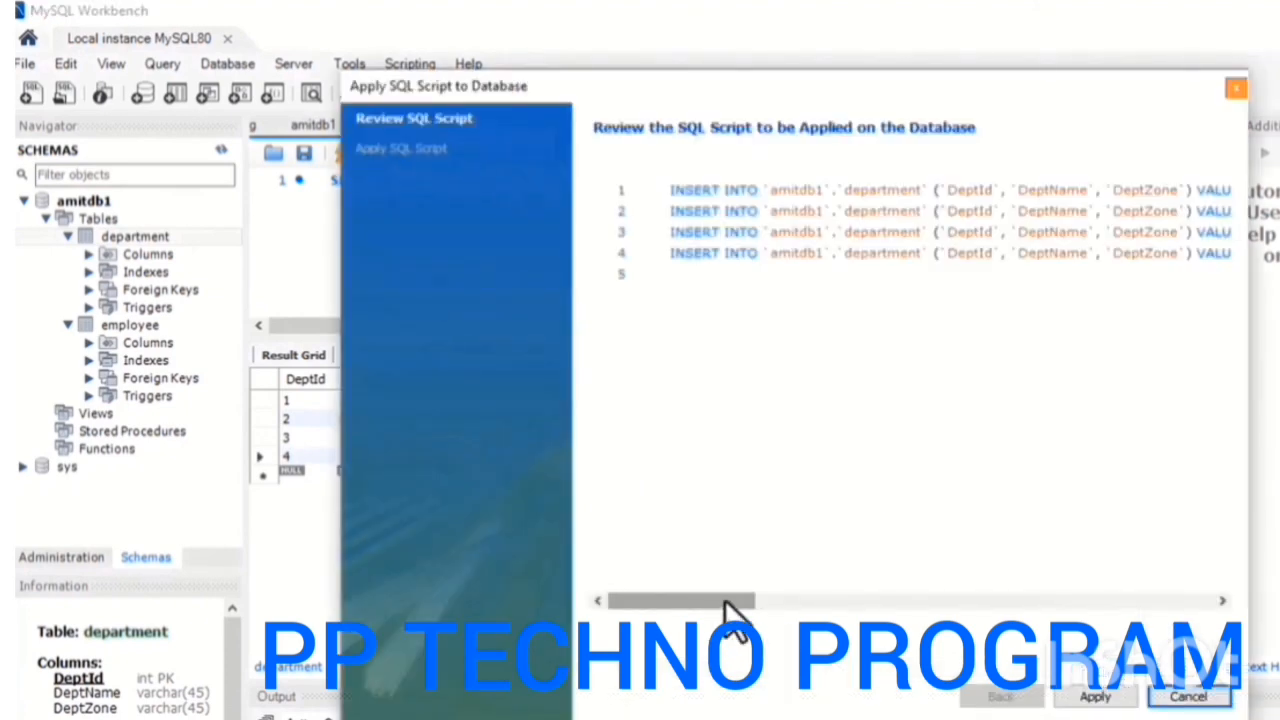
pyautogui.moveTo(726, 608)
pyautogui.mouseDown()
pyautogui.moveTo(803, 612)
pyautogui.moveTo(815, 590)
pyautogui.moveTo(715, 602)
pyautogui.mouseUp()
pyautogui.click(1085, 697)
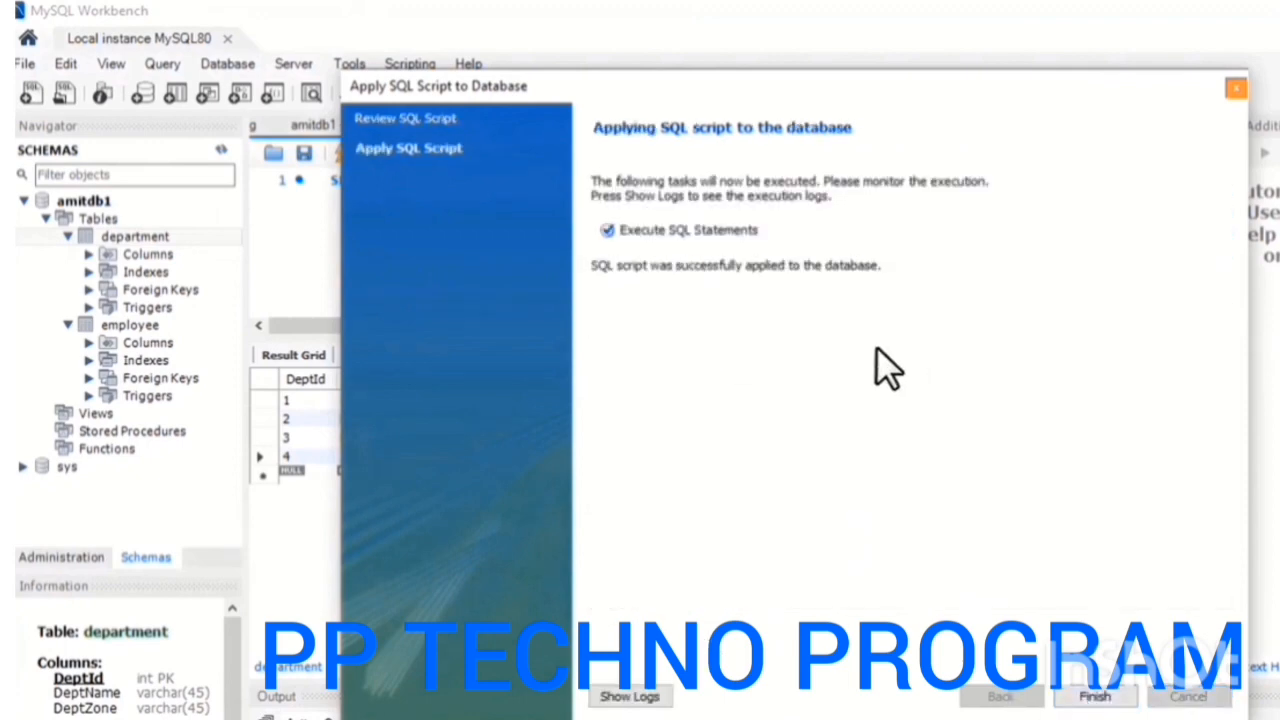
pyautogui.click(1095, 697)
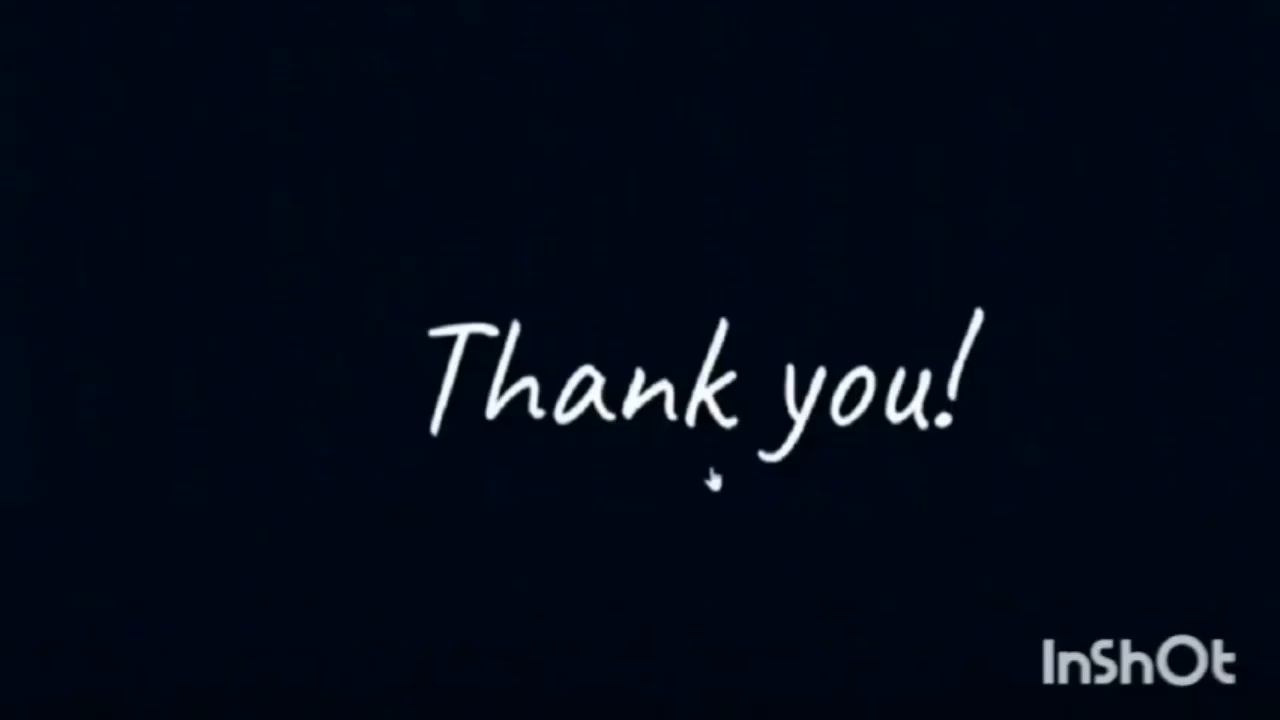